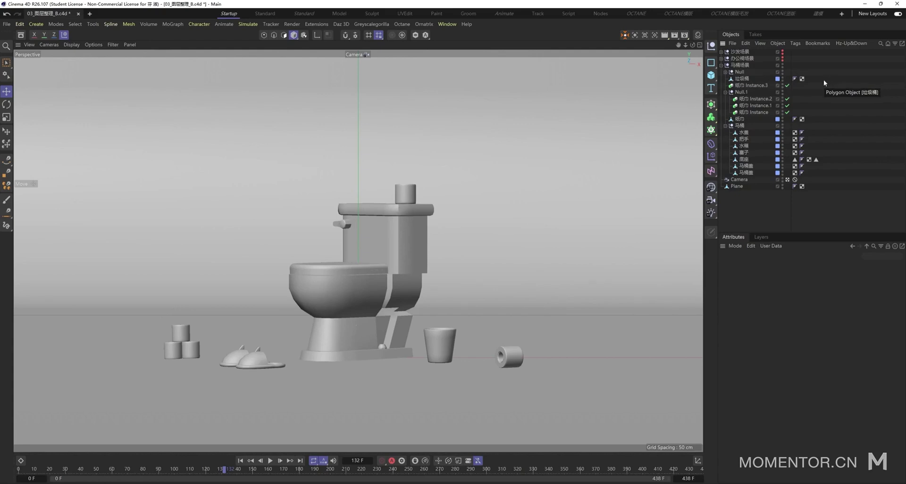
- Try grouping the 纸巾 object under a null, and undo the grouping
{"action": "left_click", "coordinate": [739, 118]}
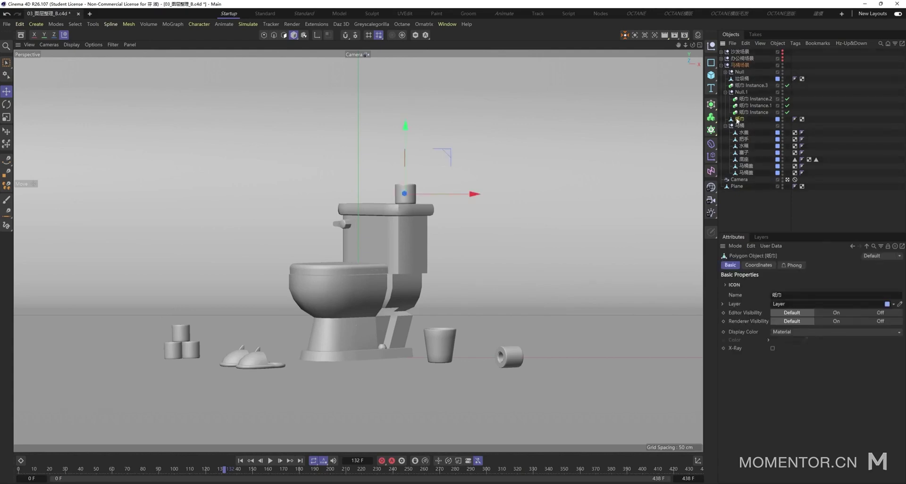
{"action": "key", "text": "alt+g"}
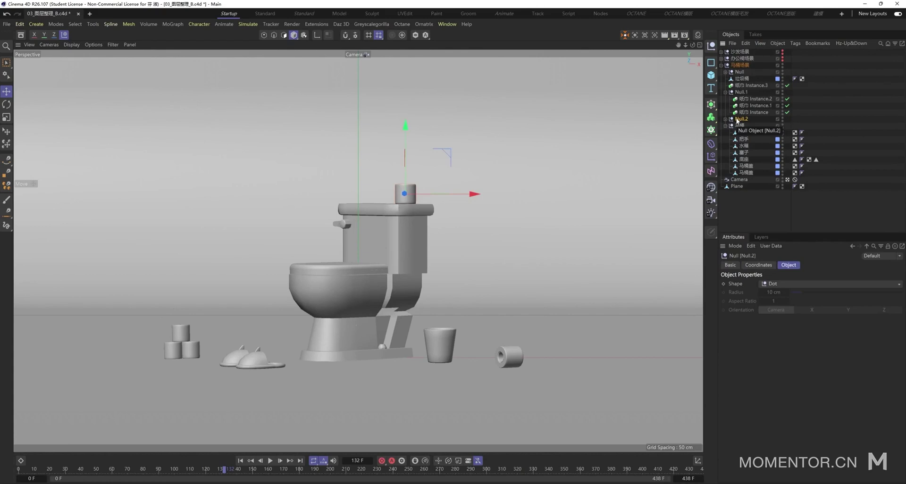
{"action": "key", "text": "ctrl+z"}
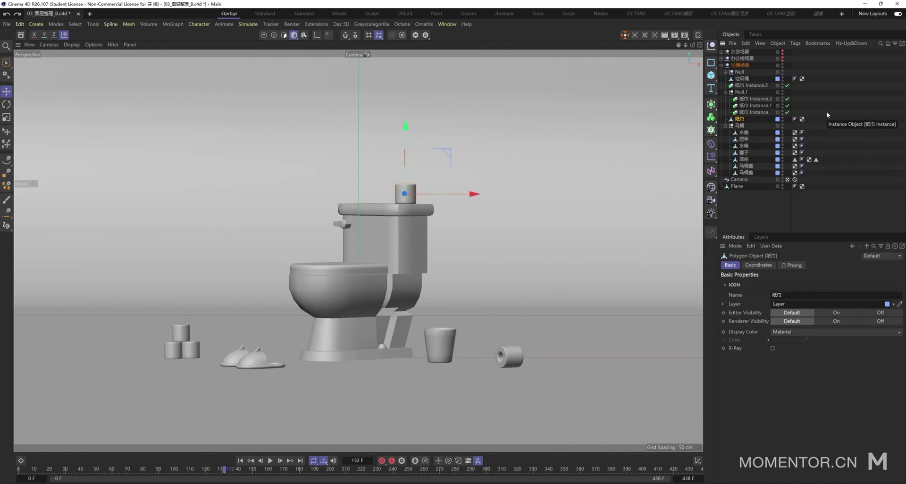
{"action": "left_click", "coordinate": [799, 152]}
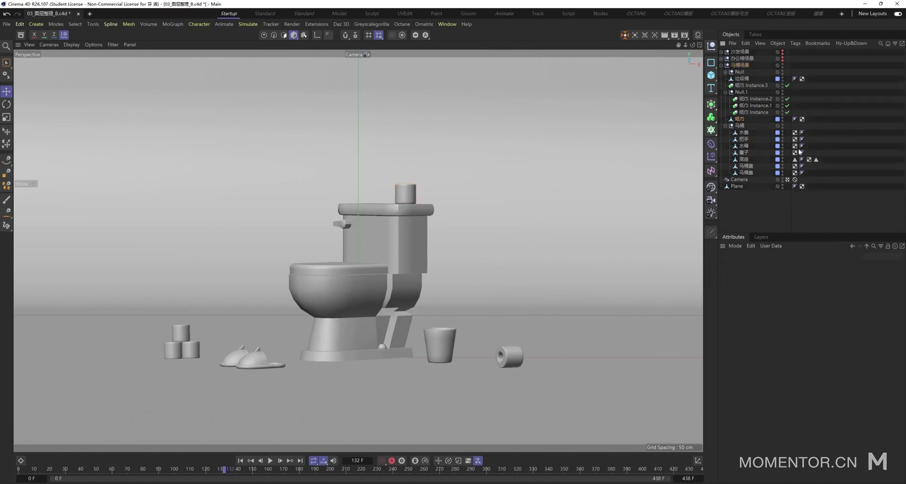
- Apply a Protection tag to the Camera object
{"action": "left_click", "coordinate": [741, 180]}
{"action": "key", "text": "shift+c"}
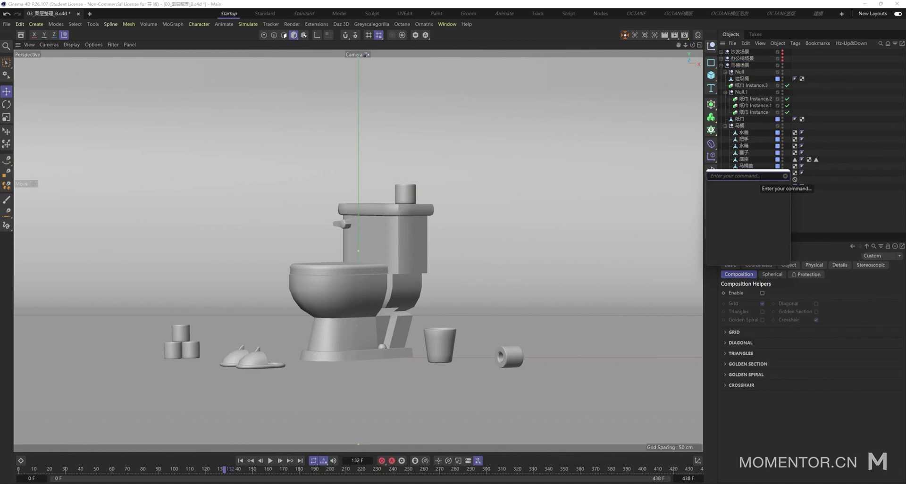
{"action": "type", "text": "pr"}
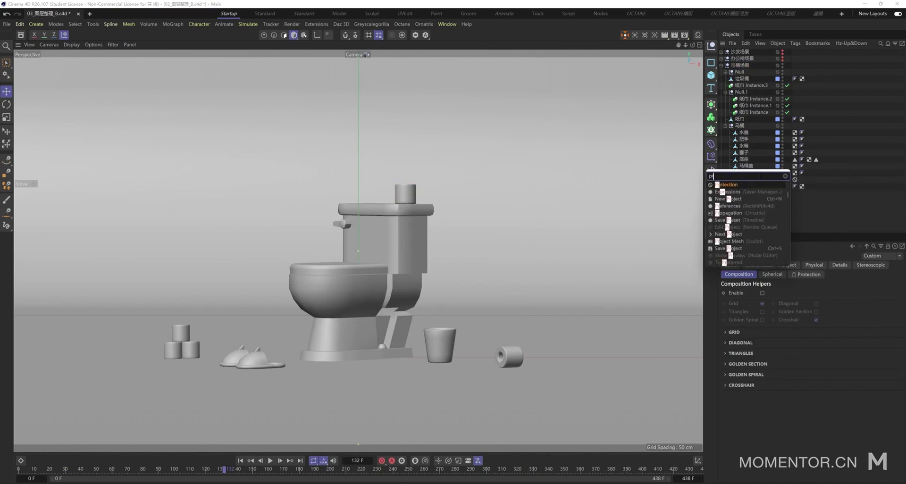
{"action": "type", "text": "otection"}
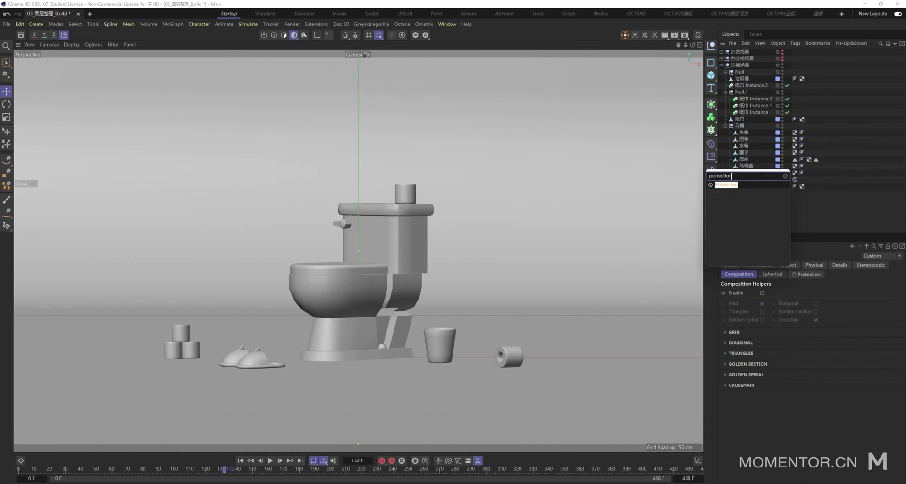
{"action": "key", "text": "Return"}
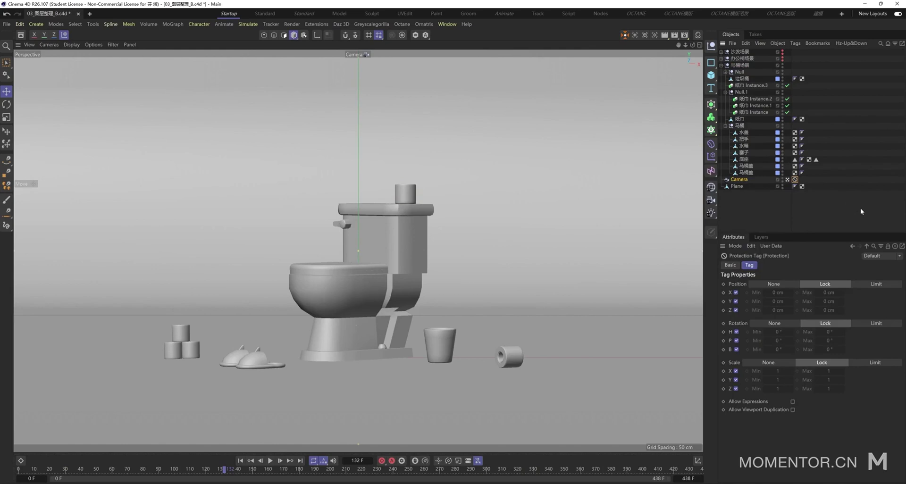
{"action": "left_click", "coordinate": [818, 203]}
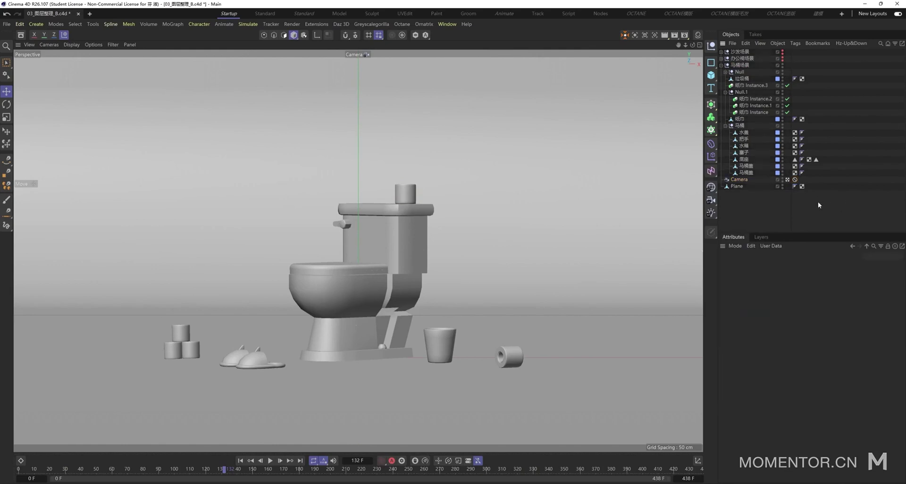
- Expand the null containing the two slippers and rename it 拖鞋
{"action": "left_click", "coordinate": [725, 72]}
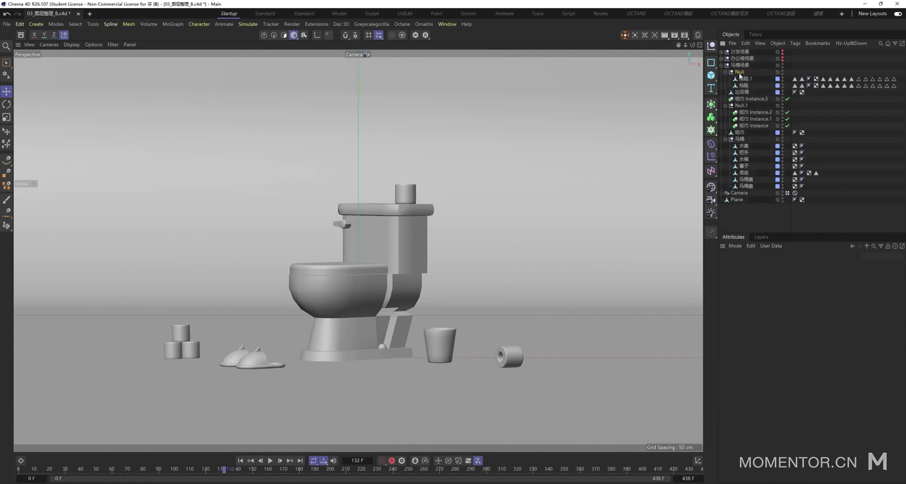
{"action": "double_click", "coordinate": [739, 72]}
{"action": "type", "text": "tuo"}
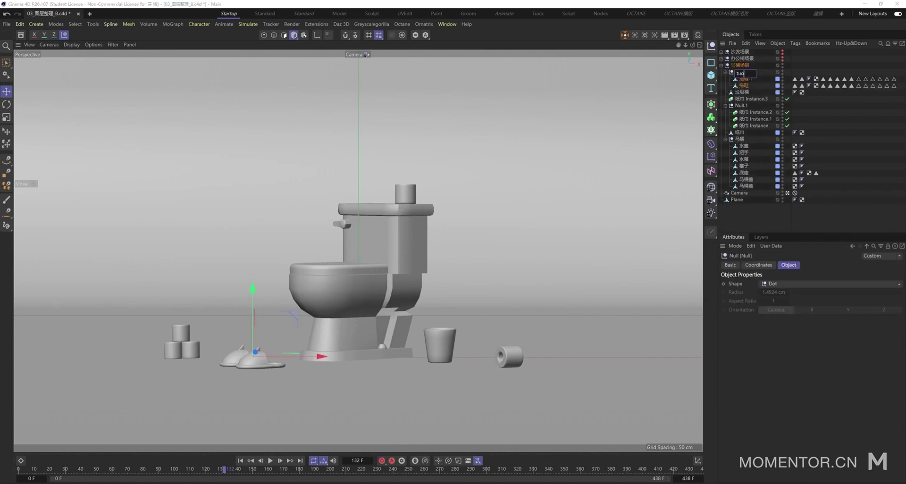
{"action": "type", "text": "xie"}
{"action": "key", "text": "space"}
{"action": "middle_click", "coordinate": [478, 247]}
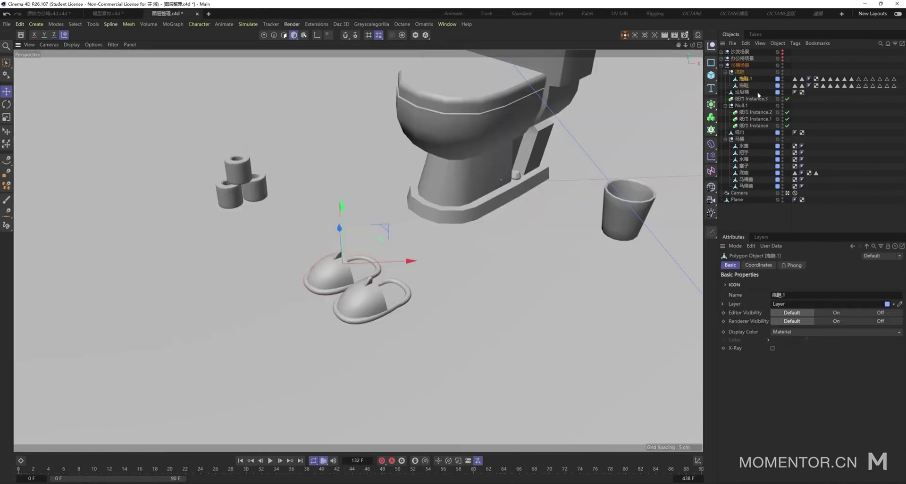
- Group each slipper under its own null inside 拖鞋, naming the nulls 右拖鞋 and 左拖鞋
{"action": "left_click", "coordinate": [360, 207]}
{"action": "left_click", "coordinate": [328, 276]}
{"action": "left_click", "coordinate": [400, 154]}
{"action": "key", "text": "ctrl+z"}
{"action": "key", "text": "alt+g"}
{"action": "left_click", "coordinate": [726, 80]}
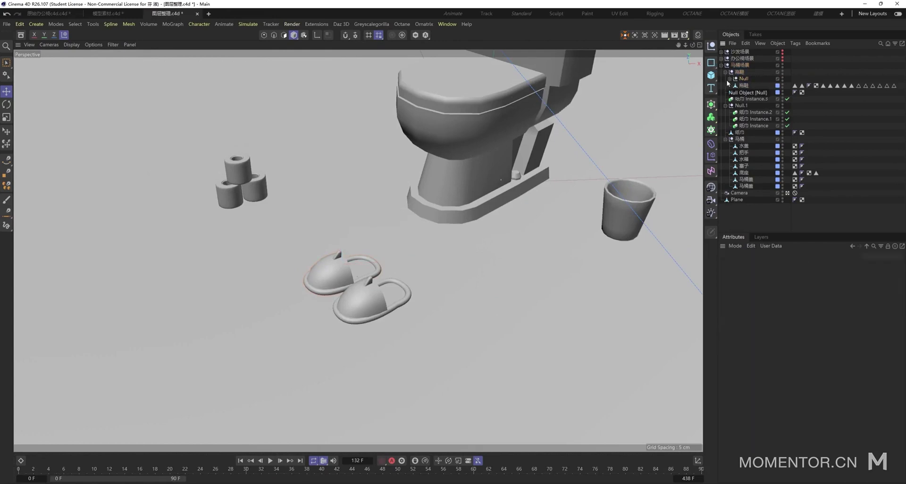
{"action": "left_click", "coordinate": [730, 79]}
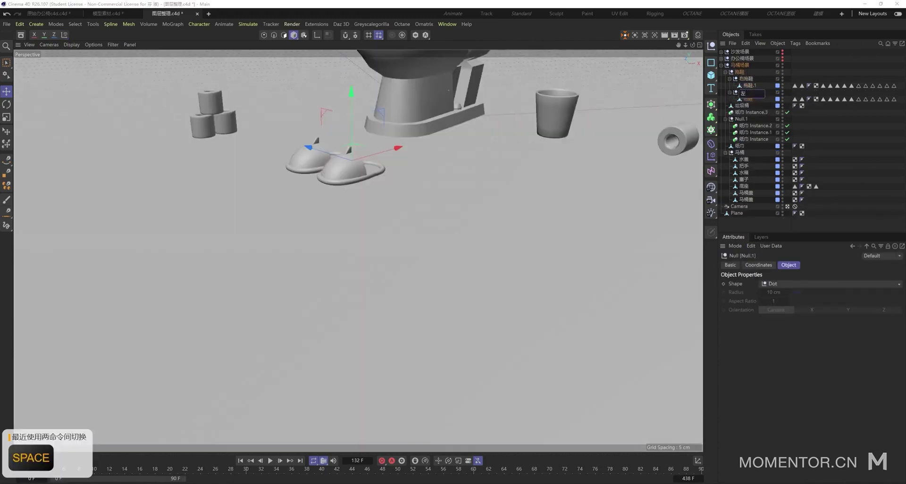
{"action": "type", "text": "拖鞋"}
{"action": "key", "text": "Return"}
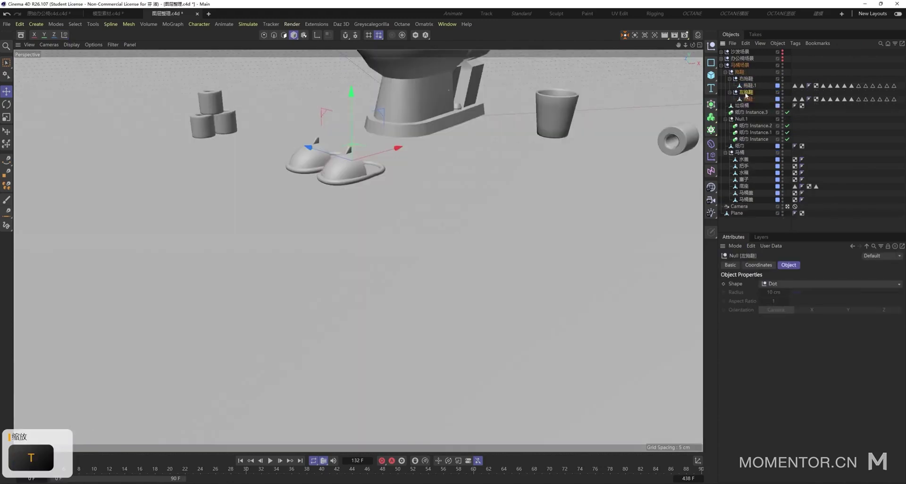
- Group the trash bin object under a null named 垃圾桶
{"action": "left_click", "coordinate": [749, 104]}
{"action": "middle_click_drag", "start_coordinate": [443, 121], "coordinate": [432, 208], "text": "alt"}
{"action": "left_click_drag", "start_coordinate": [431, 208], "coordinate": [449, 169], "text": "alt"}
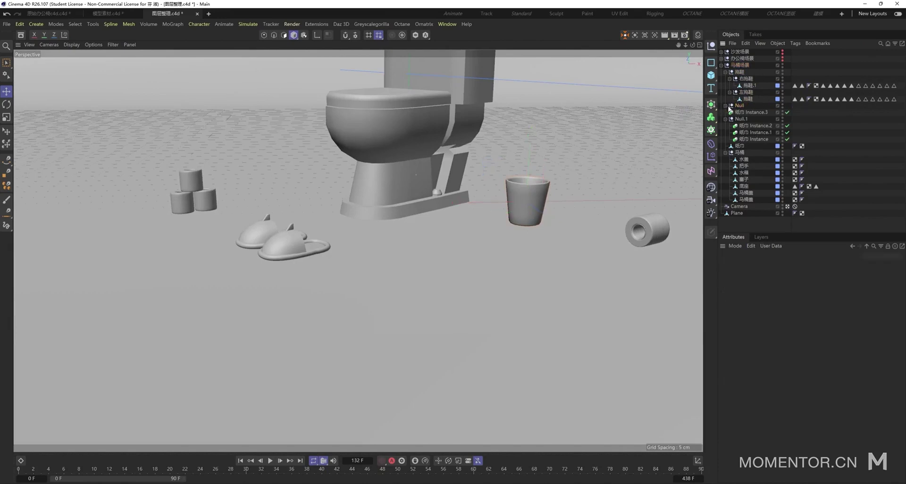
{"action": "key", "text": "alt+g"}
{"action": "key", "text": "c"}
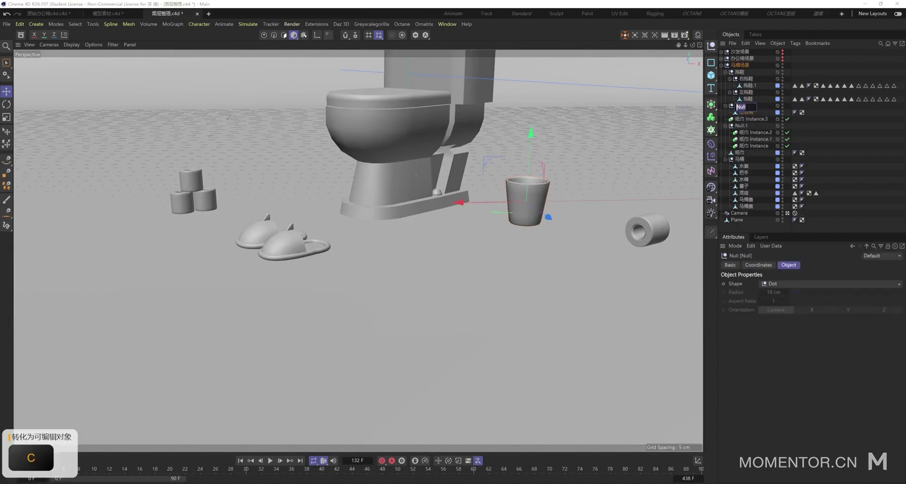
- Group the paper roll lying on the floor under a null named 纸巾 Instance.3
{"action": "left_click", "coordinate": [752, 119]}
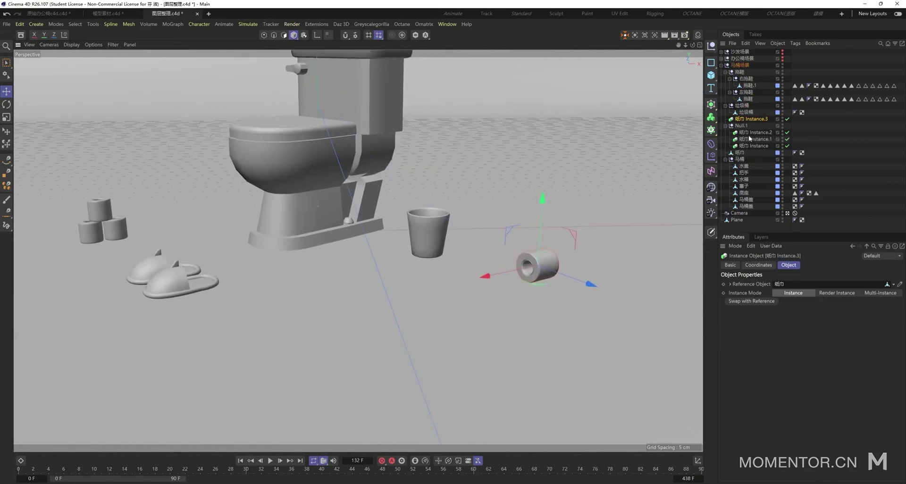
{"action": "key", "text": "alt+g"}
{"action": "left_click", "coordinate": [725, 119]}
{"action": "double_click", "coordinate": [741, 120]}
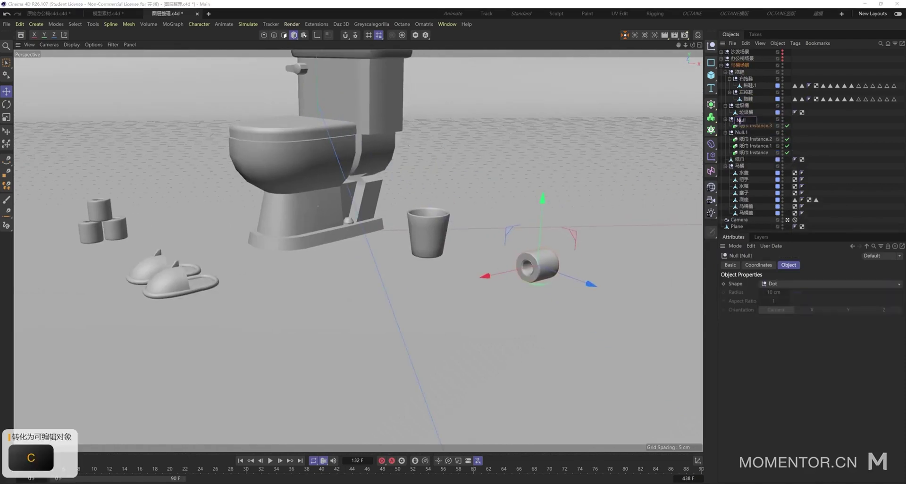
{"action": "type", "text": "纸巾 Instance.3"}
{"action": "key", "text": "Return"}
- Rename the null holding the three stacked paper rolls 纸巾
{"action": "double_click", "coordinate": [744, 132]}
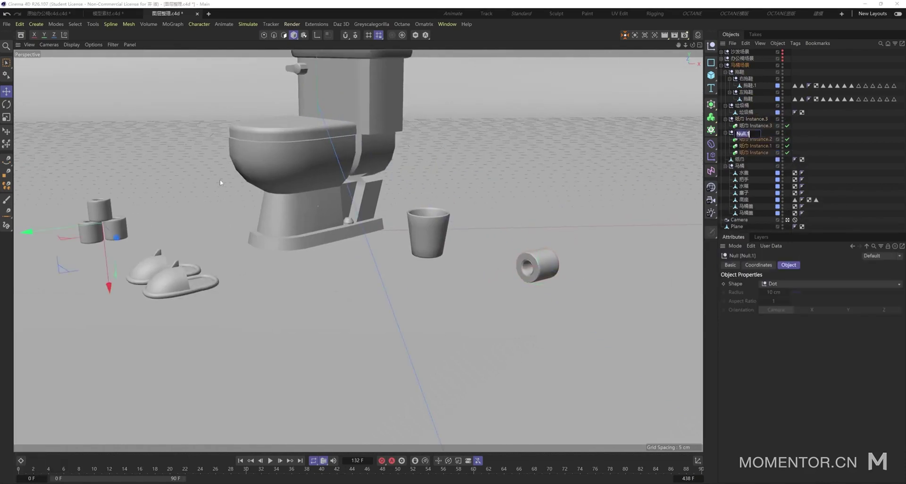
{"action": "middle_click_drag", "start_coordinate": [220, 182], "coordinate": [326, 189], "text": "alt"}
{"action": "double_click", "coordinate": [741, 132]}
{"action": "type", "text": "纸巾 Instance.3"}
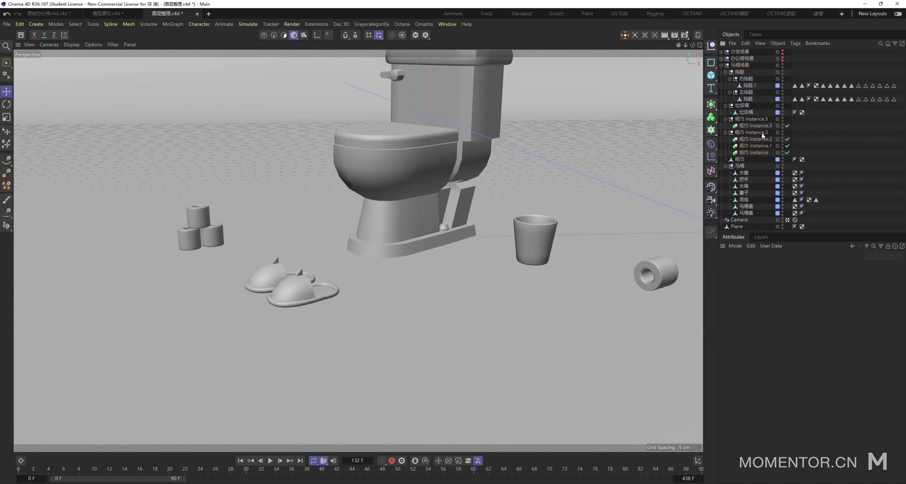
{"action": "key", "text": "Return"}
{"action": "key", "text": "BackSpace"}
{"action": "key", "text": "BackSpace"}
{"action": "key", "text": "BackSpace"}
{"action": "key", "text": "BackSpace"}
{"action": "key", "text": "BackSpace"}
{"action": "key", "text": "BackSpace"}
{"action": "key", "text": "BackSpace"}
{"action": "key", "text": "BackSpace"}
{"action": "key", "text": "BackSpace"}
{"action": "key", "text": "BackSpace"}
{"action": "key", "text": "BackSpace"}
- Group each of the three stacked paper roll instances under its own null and expand the new nulls
{"action": "left_click", "coordinate": [753, 139]}
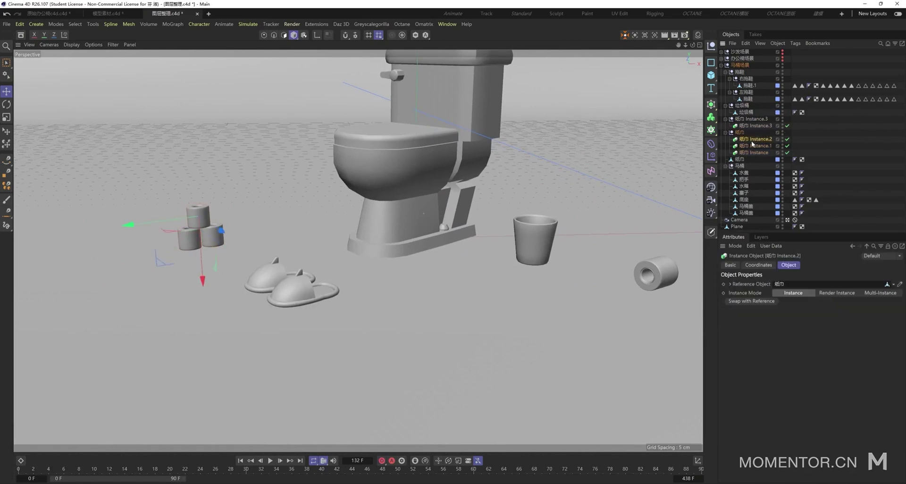
{"action": "left_click", "coordinate": [763, 133]}
{"action": "left_click", "coordinate": [752, 140]}
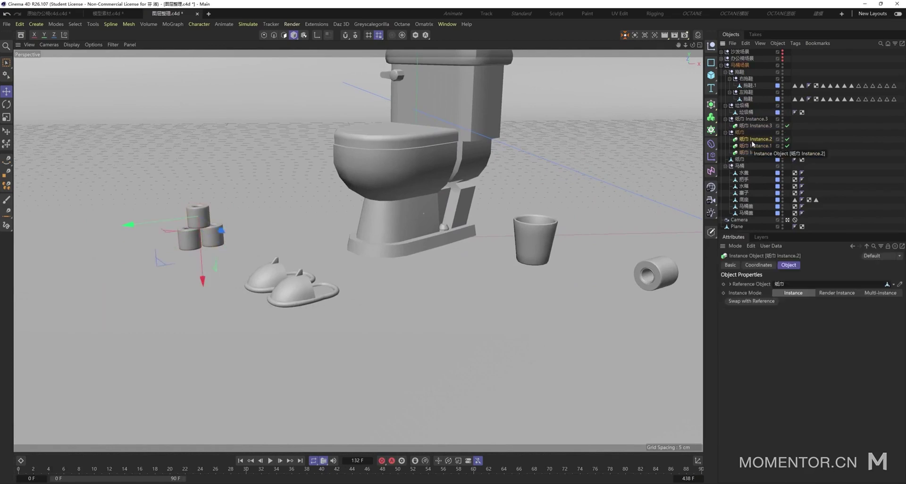
{"action": "key", "text": "alt+g"}
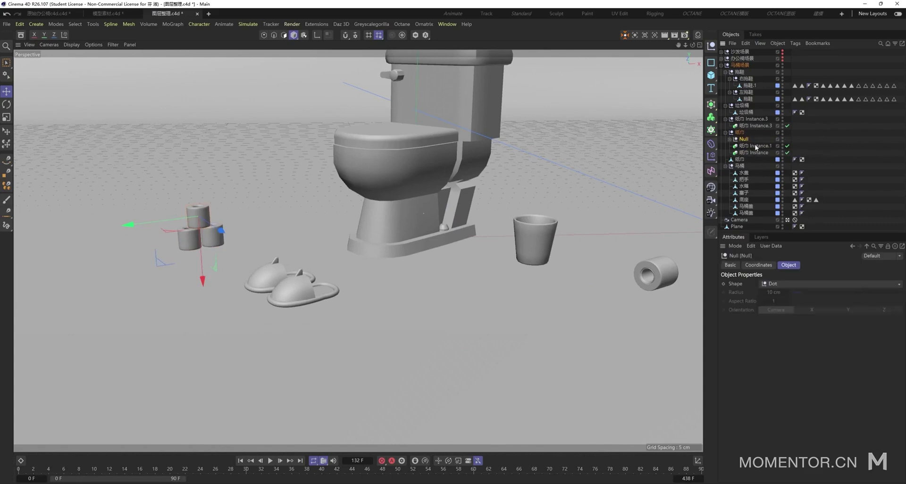
{"action": "left_click", "coordinate": [754, 146]}
{"action": "key", "text": "alt+g"}
{"action": "left_click", "coordinate": [752, 152]}
{"action": "key", "text": "alt+g"}
{"action": "left_click", "coordinate": [729, 152]}
{"action": "left_click", "coordinate": [728, 149]}
{"action": "left_click", "coordinate": [729, 140]}
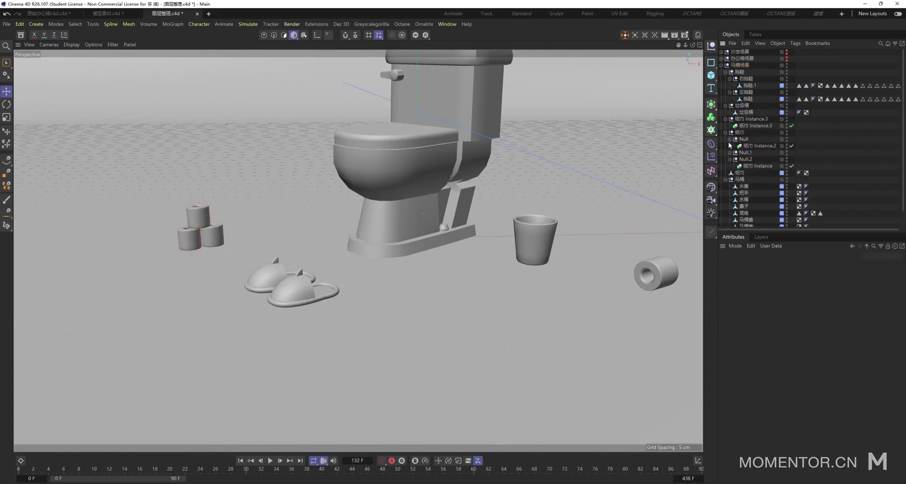
{"action": "left_click", "coordinate": [729, 153]}
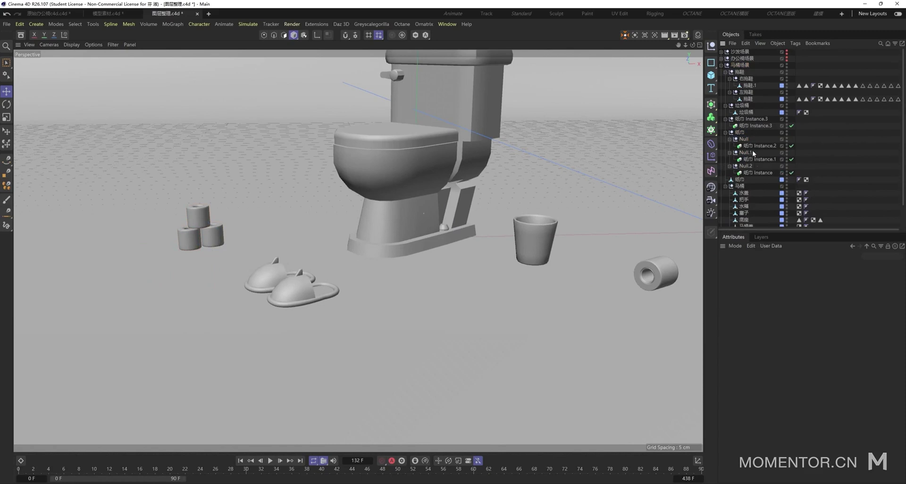
- Rename the null containing 纸巾 Instance.2 as 纸巾1
{"action": "left_click", "coordinate": [752, 147]}
{"action": "key", "text": "c"}
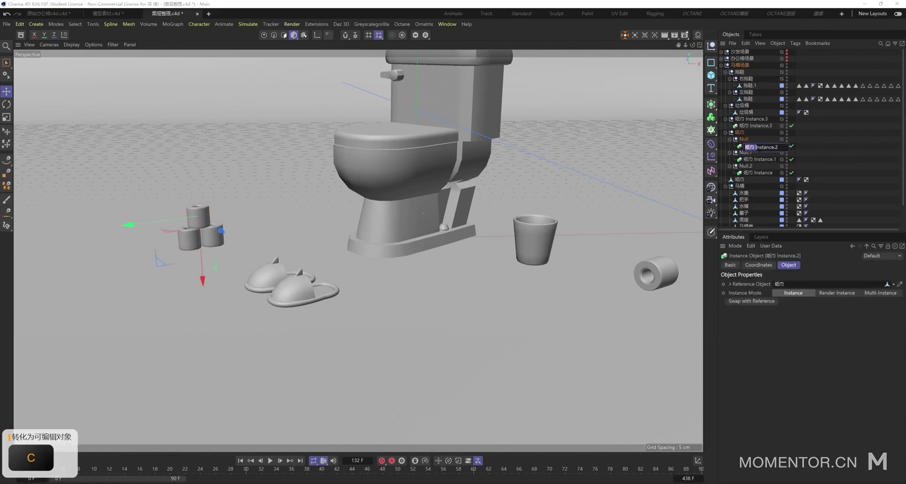
{"action": "left_click", "coordinate": [744, 140]}
{"action": "double_click", "coordinate": [745, 140]}
{"action": "type", "text": "纸巾"}
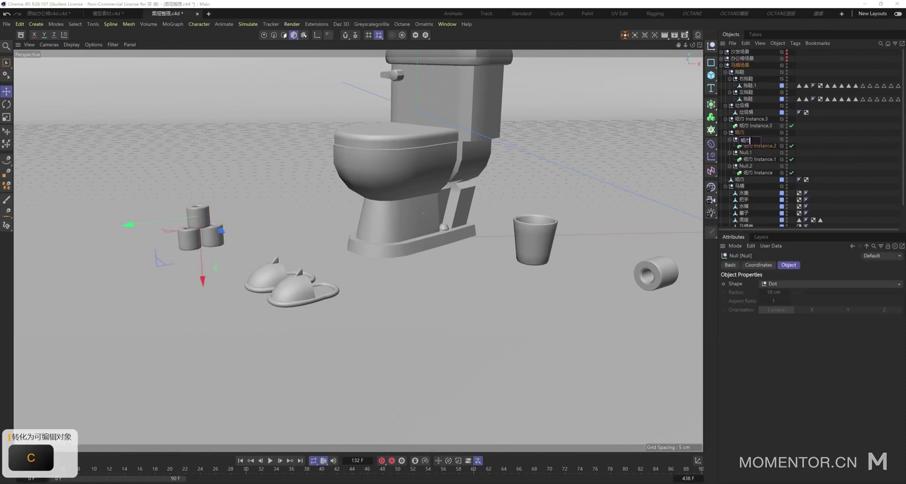
{"action": "type", "text": "1"}
{"action": "left_click", "coordinate": [758, 141]}
- Rename the null containing 纸巾 Instance.1 as 纸巾2 and the one containing 纸巾 Instance as Null3
{"action": "double_click", "coordinate": [744, 154]}
{"action": "type", "text": "纸巾"}
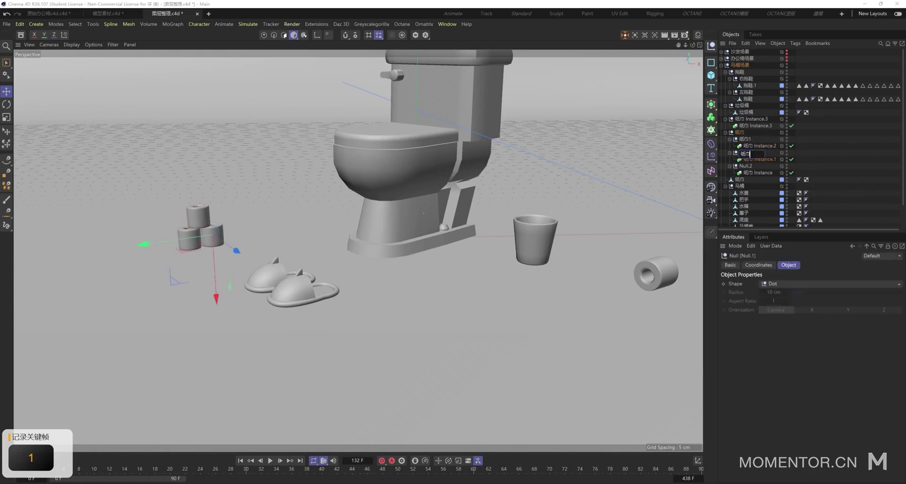
{"action": "type", "text": "2"}
{"action": "double_click", "coordinate": [746, 167]}
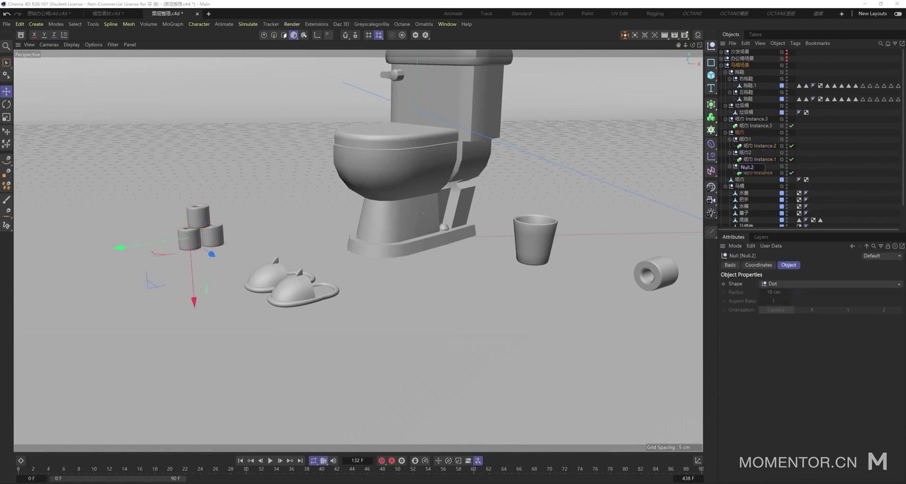
{"action": "left_click_drag", "start_coordinate": [755, 167], "coordinate": [748, 167]}
{"action": "type", "text": "3"}
{"action": "left_click", "coordinate": [767, 167]}
- Rename the parent null of the three stacked paper rolls 纸巾组合 and collapse it
{"action": "double_click", "coordinate": [740, 133]}
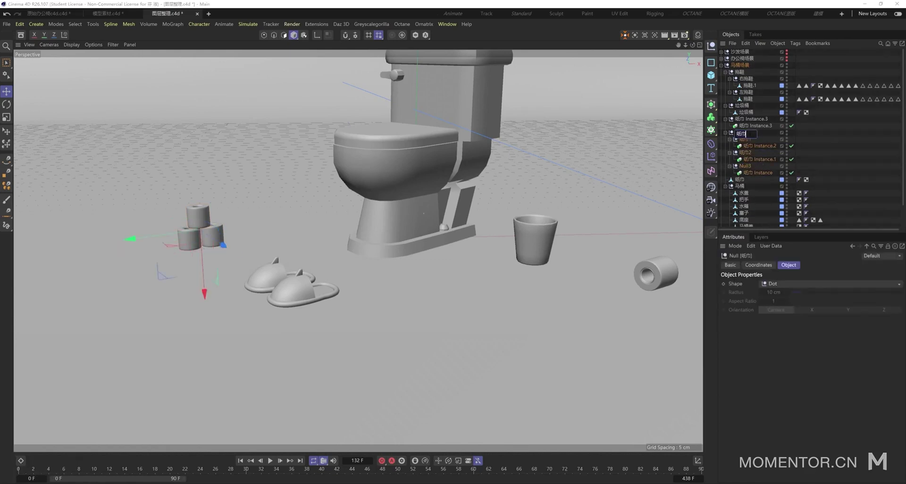
{"action": "type", "text": "zune"}
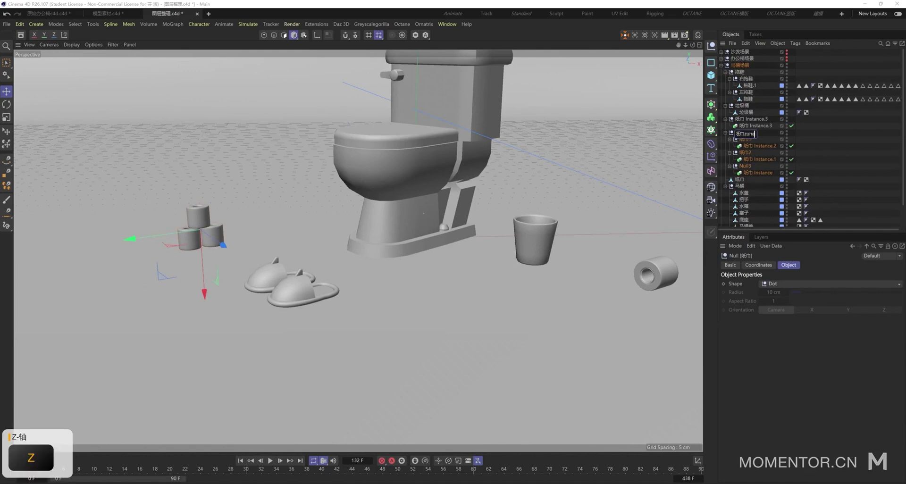
{"action": "key", "text": "BackSpace"}
{"action": "key", "text": "BackSpace"}
{"action": "key", "text": "BackSpace"}
{"action": "key", "text": "shift"}
{"action": "type", "text": "zu"}
{"action": "key", "text": "space"}
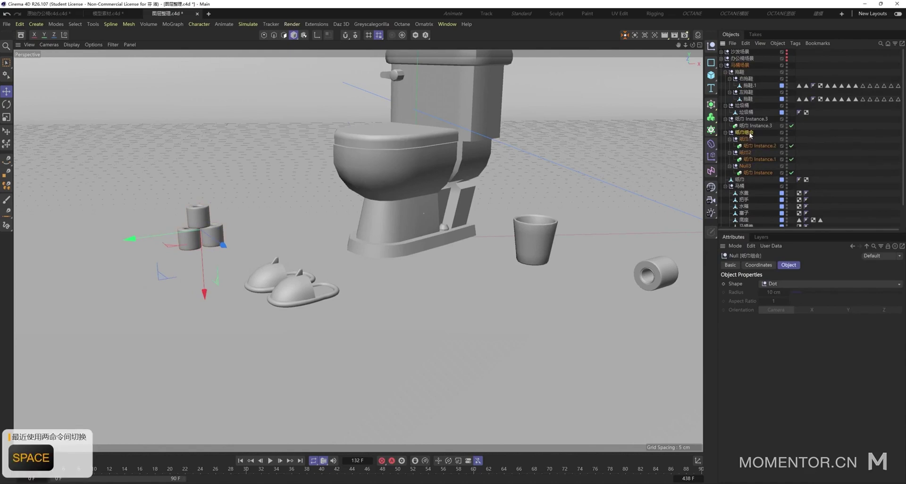
{"action": "type", "text": "he"}
{"action": "key", "text": "space"}
{"action": "key", "text": "Return"}
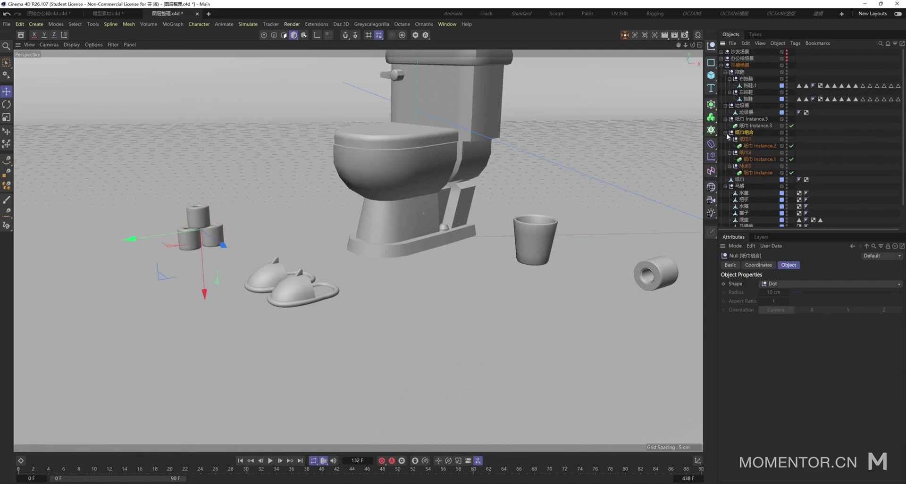
{"action": "left_click", "coordinate": [725, 133]}
- Collapse 纸巾组合 and group the single 纸巾 roll standing on the toilet tank under its own null
{"action": "left_click", "coordinate": [731, 140]}
{"action": "middle_click_drag", "start_coordinate": [403, 96], "coordinate": [431, 187], "text": "alt"}
{"action": "left_click_drag", "start_coordinate": [431, 188], "coordinate": [416, 194], "text": "alt"}
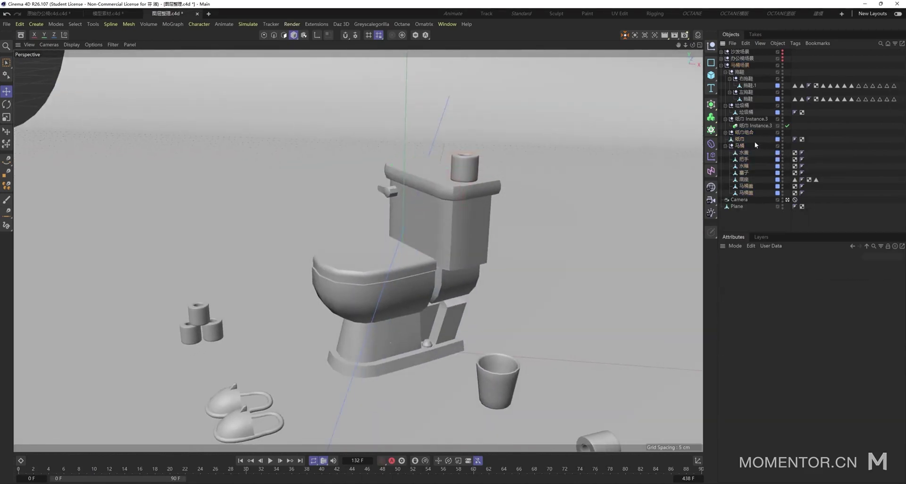
{"action": "key", "text": "alt+g"}
- Try rotating the new null of the paper roll on the tank about its vertical axis
{"action": "left_click_drag", "start_coordinate": [542, 186], "coordinate": [399, 272], "text": "alt"}
{"action": "key", "text": "r"}
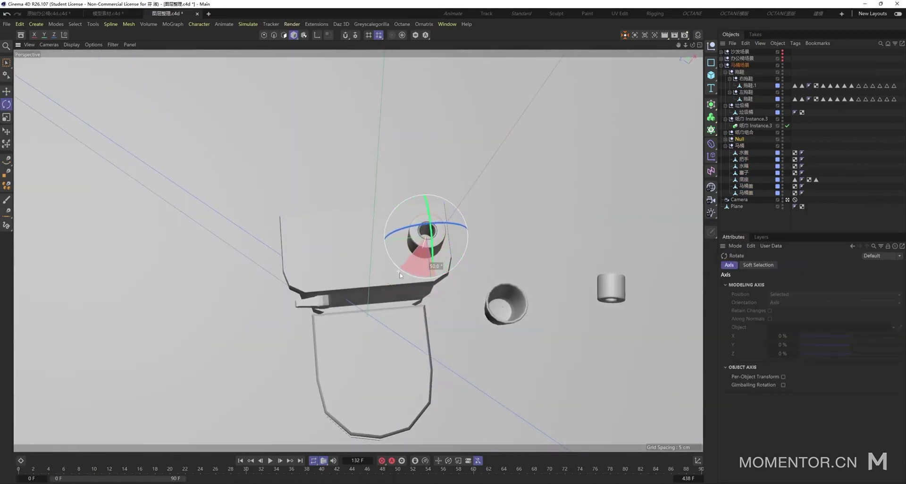
{"action": "left_click_drag", "start_coordinate": [389, 343], "coordinate": [268, 299], "text": "alt"}
{"action": "middle_click_drag", "start_coordinate": [302, 365], "coordinate": [318, 277], "text": "alt"}
{"action": "left_click_drag", "start_coordinate": [319, 280], "coordinate": [442, 141], "text": "alt"}
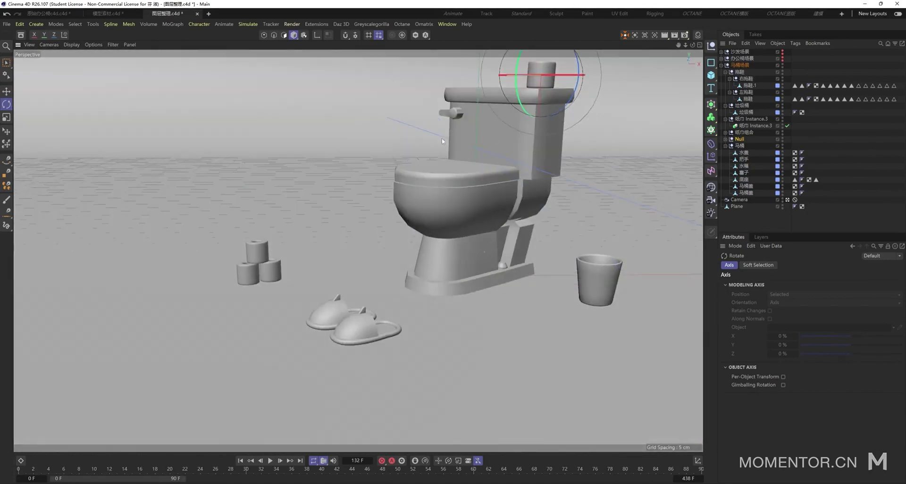
{"action": "left_click_drag", "start_coordinate": [499, 140], "coordinate": [417, 143], "text": "alt"}
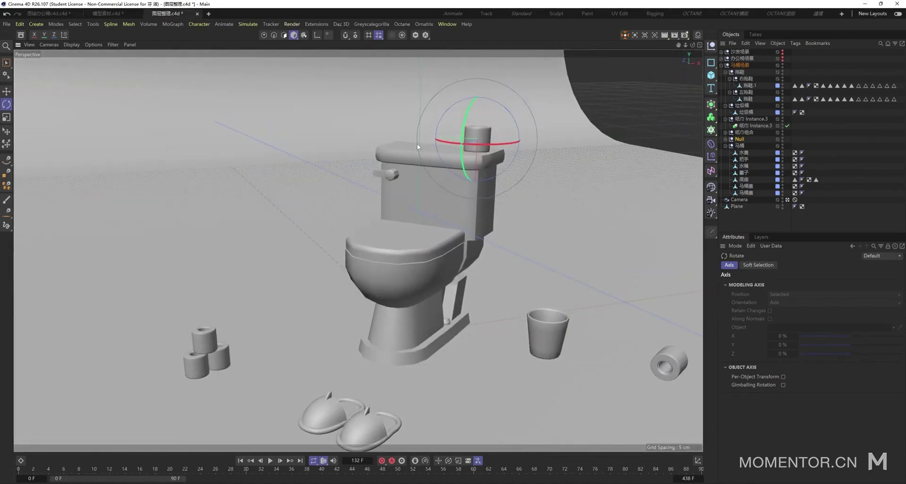
- Group each toilet part inside 马桶 under its own separate null
{"action": "left_click", "coordinate": [758, 153]}
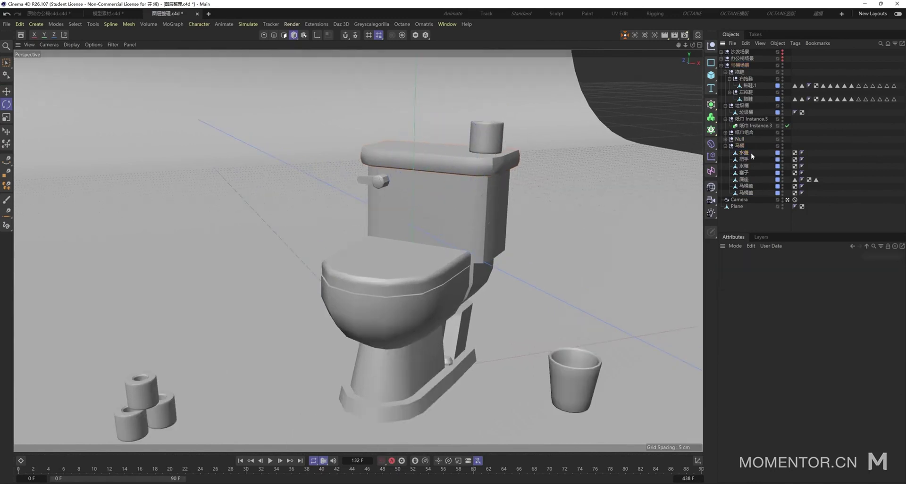
{"action": "left_click", "coordinate": [750, 152]}
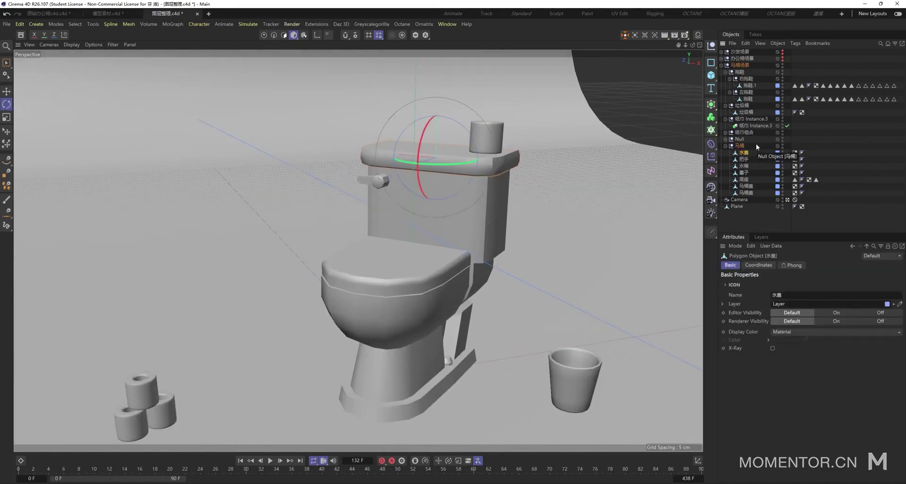
{"action": "left_click_drag", "start_coordinate": [456, 247], "coordinate": [445, 242], "text": "alt"}
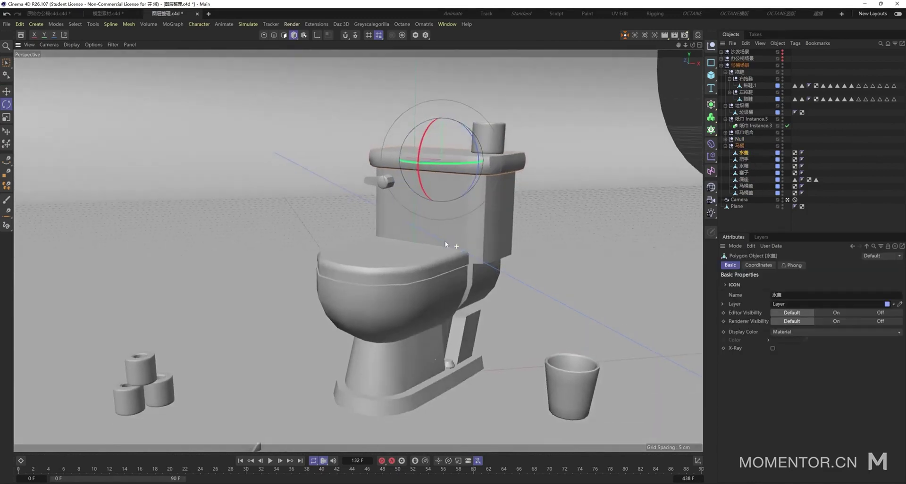
{"action": "left_click", "coordinate": [755, 145]}
{"action": "left_click", "coordinate": [744, 153]}
{"action": "key", "text": "alt+g"}
{"action": "left_click", "coordinate": [743, 160]}
{"action": "key", "text": "alt+g"}
{"action": "left_click", "coordinate": [743, 167]}
{"action": "key", "text": "alt+g"}
{"action": "left_click", "coordinate": [743, 173]}
{"action": "key", "text": "alt+g"}
- Expand the new nulls holding the two 马桶盖 parts, 把手 and 水盖
{"action": "left_click", "coordinate": [729, 193]}
{"action": "left_click", "coordinate": [730, 187]}
{"action": "left_click", "coordinate": [735, 160]}
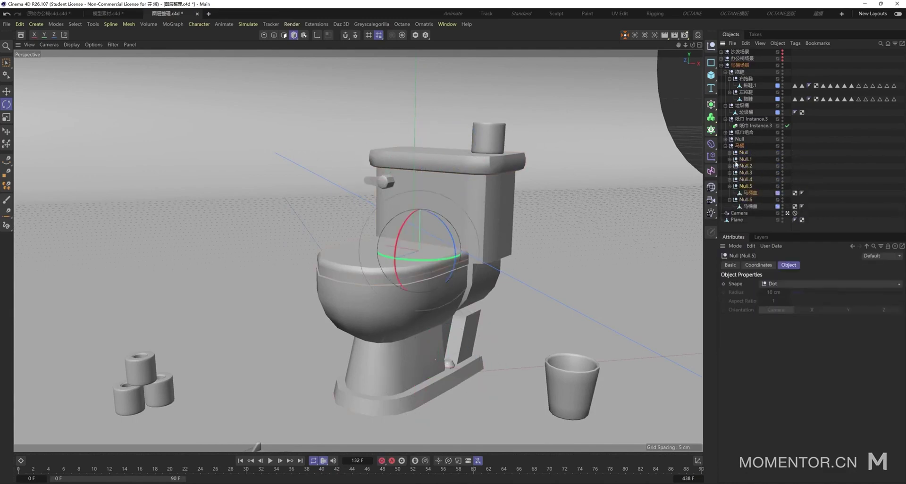
{"action": "left_click", "coordinate": [729, 159]}
{"action": "left_click", "coordinate": [729, 152]}
- Move 把手 into the null that holds 水箱 and delete the emptied Null.1
{"action": "left_click", "coordinate": [745, 173]}
{"action": "scroll", "coordinate": [390, 185], "scroll_direction": "up", "scroll_amount": 3}
{"action": "left_click_drag", "start_coordinate": [391, 186], "coordinate": [451, 190], "text": "alt"}
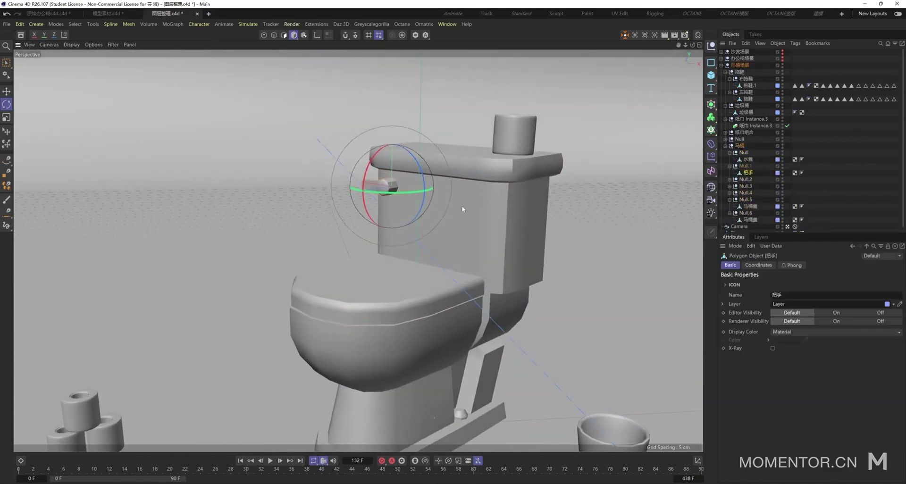
{"action": "left_click", "coordinate": [493, 215]}
{"action": "left_click", "coordinate": [730, 180]}
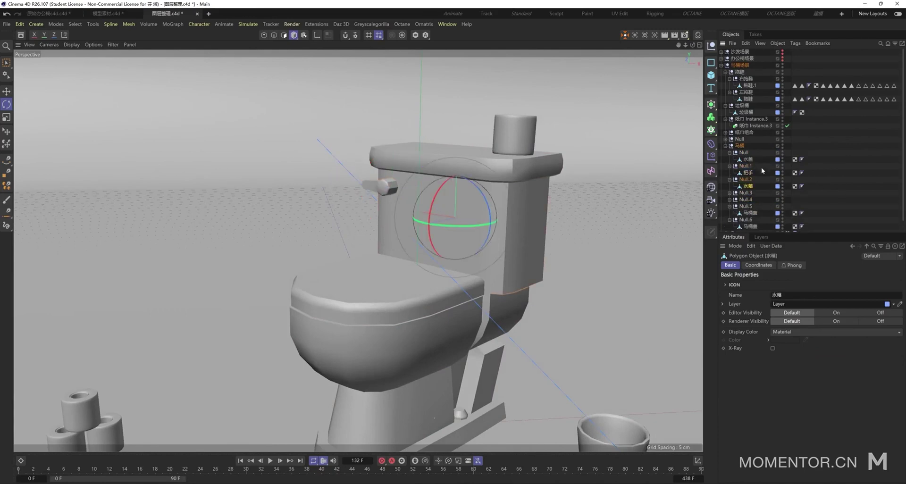
{"action": "left_click_drag", "start_coordinate": [757, 171], "coordinate": [761, 178]}
{"action": "left_click", "coordinate": [744, 166]}
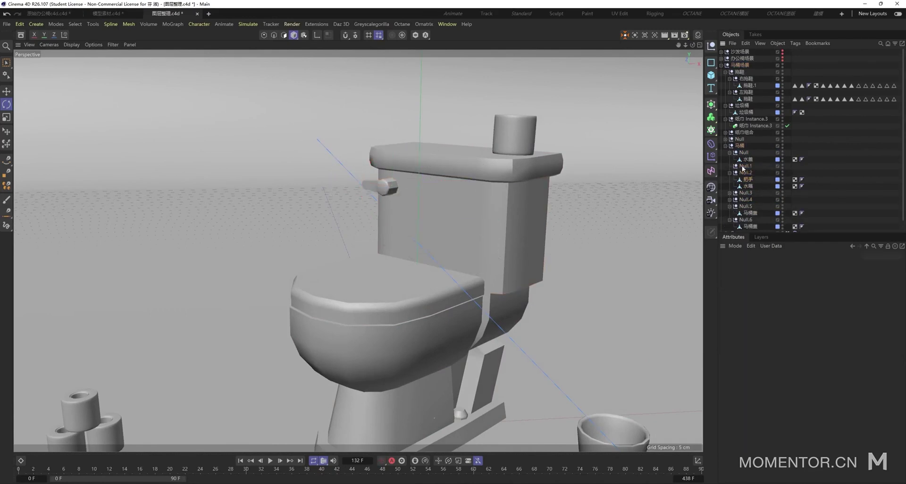
{"action": "key", "text": "Delete"}
- Rename the null containing 水盖 as 水盖 and the one holding 把手 and 水箱 as 水箱
{"action": "left_click", "coordinate": [748, 161]}
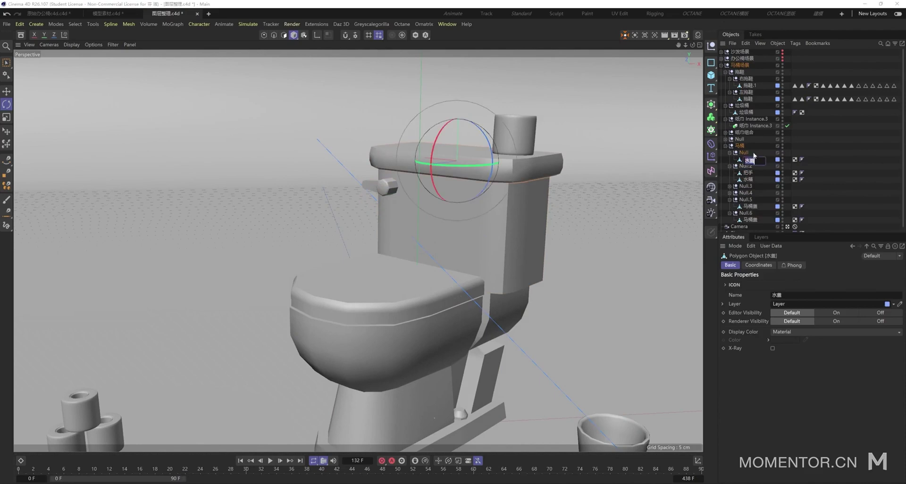
{"action": "key", "text": "c"}
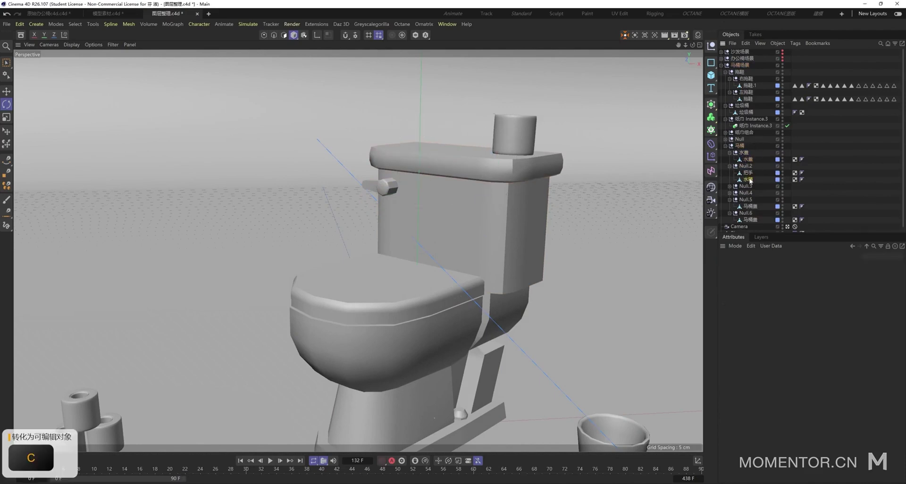
{"action": "double_click", "coordinate": [748, 180]}
{"action": "key", "text": "ctrl+c"}
{"action": "left_click", "coordinate": [748, 172]}
{"action": "double_click", "coordinate": [749, 167]}
{"action": "key", "text": "ctrl+v"}
{"action": "left_click", "coordinate": [762, 162]}
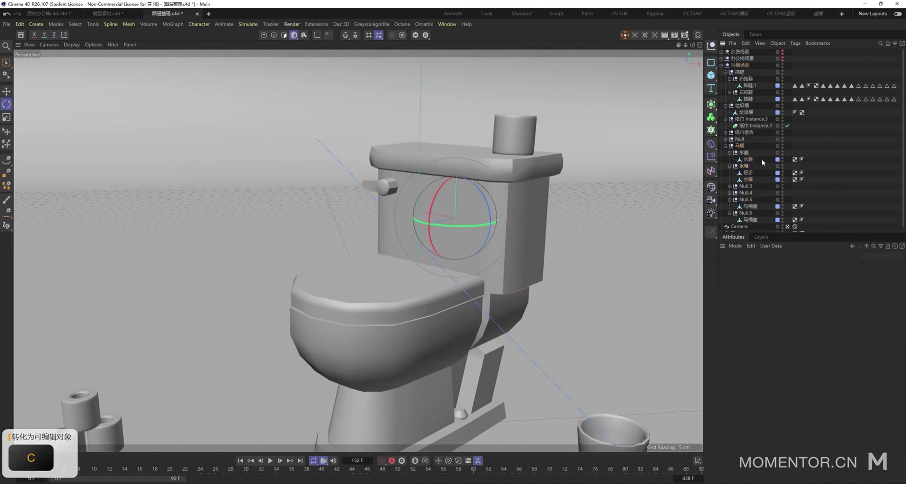
- Combine 塞子 and 底座 under one null named 底座, and rename the upper lid's null 马桶盖
{"action": "left_click", "coordinate": [730, 187]}
{"action": "scroll", "coordinate": [736, 187], "scroll_direction": "down", "scroll_amount": 1}
{"action": "left_click", "coordinate": [745, 174]}
{"action": "left_click_drag", "start_coordinate": [500, 236], "coordinate": [481, 287], "text": "alt"}
{"action": "key", "text": "e"}
{"action": "key", "text": "ctrl+z"}
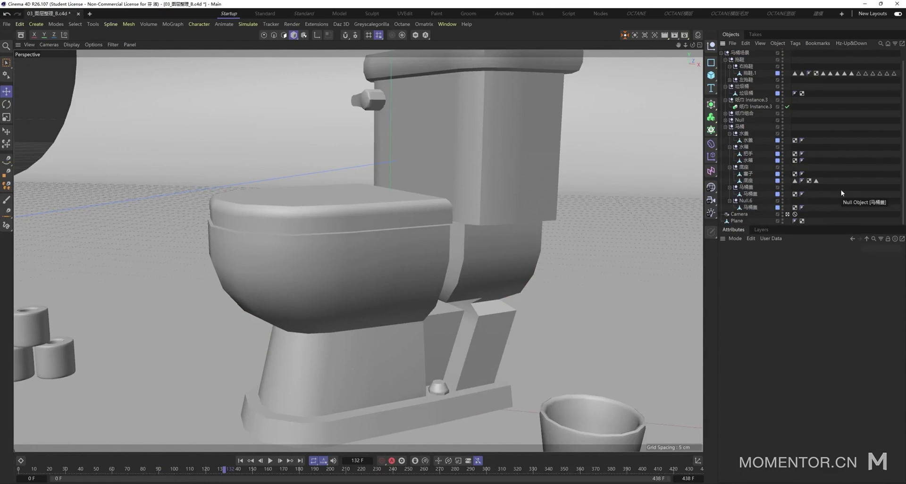
- Move the axis of the upper lid's 马桶盖 null to the lid's rear hinge and test its rotation
{"action": "left_click", "coordinate": [749, 187]}
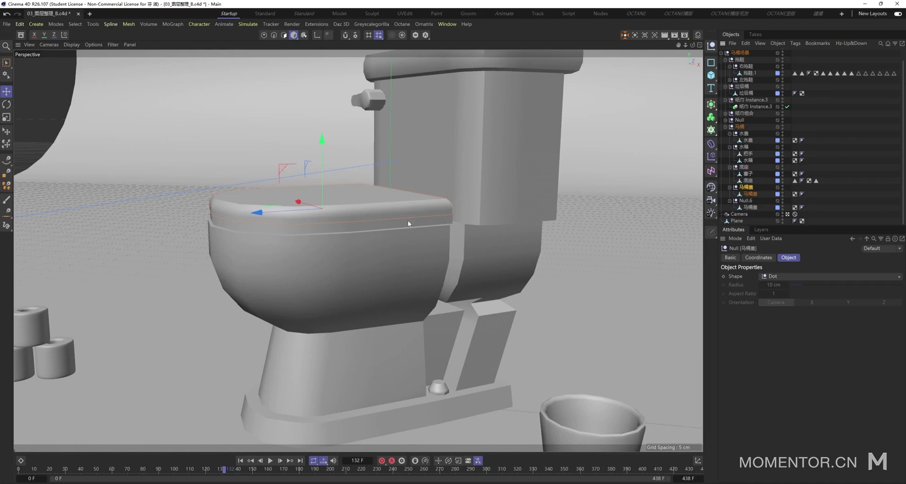
{"action": "left_click", "coordinate": [316, 37]}
{"action": "left_click_drag", "start_coordinate": [321, 217], "coordinate": [304, 244], "text": "alt"}
{"action": "left_click_drag", "start_coordinate": [321, 171], "coordinate": [394, 156]}
{"action": "left_click", "coordinate": [321, 37]}
{"action": "key", "text": "r"}
{"action": "key", "text": "ctrl+z"}
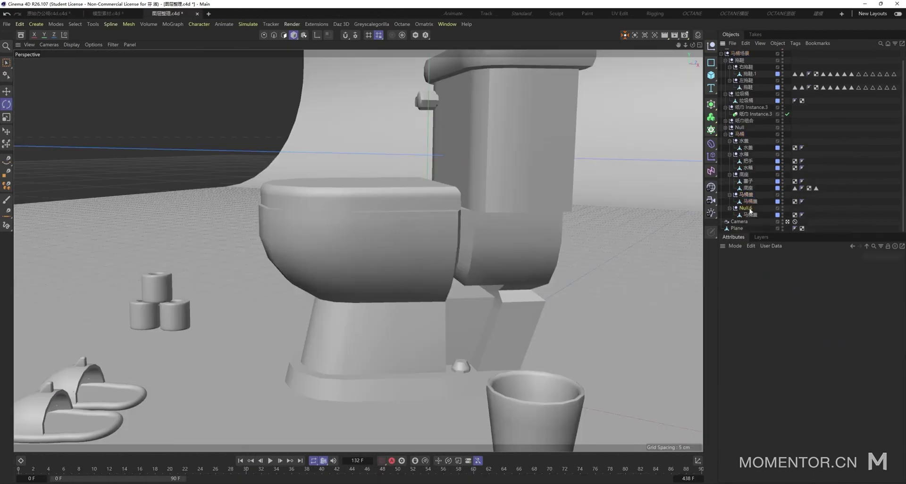
- Rename Null.6 as 马桶盖 and group both lid nulls under a new parent null
{"action": "left_click", "coordinate": [748, 208]}
{"action": "left_click", "coordinate": [747, 212]}
{"action": "left_click", "coordinate": [747, 197]}
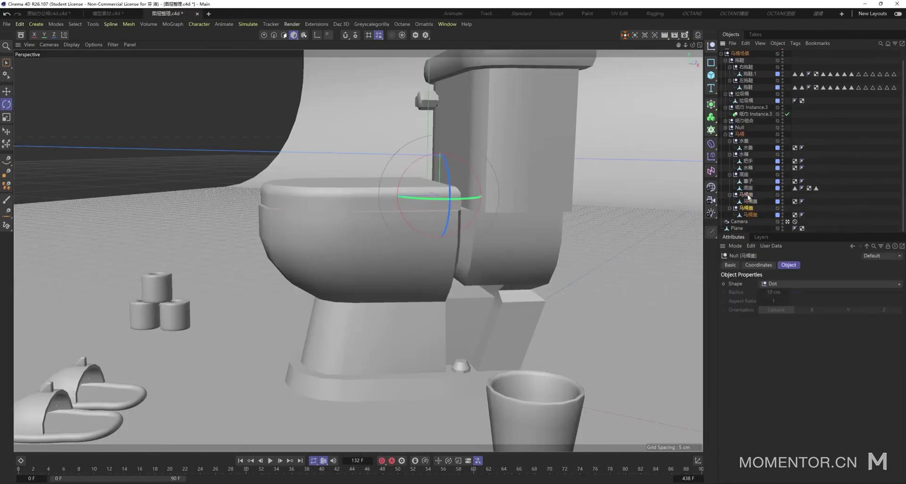
{"action": "key", "text": "alt+g"}
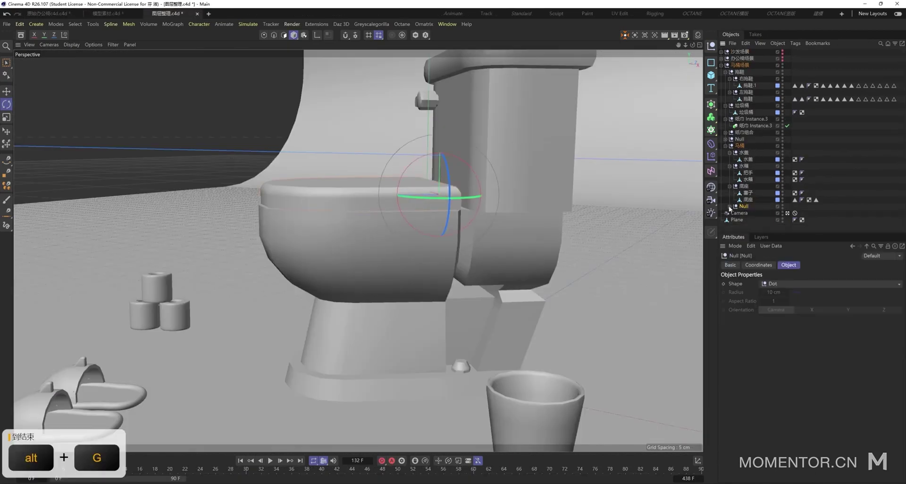
- Expand the new parent null of the two lids and rename it 马桶盖
{"action": "left_click", "coordinate": [729, 206]}
{"action": "left_click", "coordinate": [758, 206]}
{"action": "left_click", "coordinate": [744, 208]}
{"action": "middle_click_drag", "start_coordinate": [359, 196], "coordinate": [378, 233], "text": "alt"}
{"action": "left_click_drag", "start_coordinate": [377, 234], "coordinate": [369, 225], "text": "alt"}
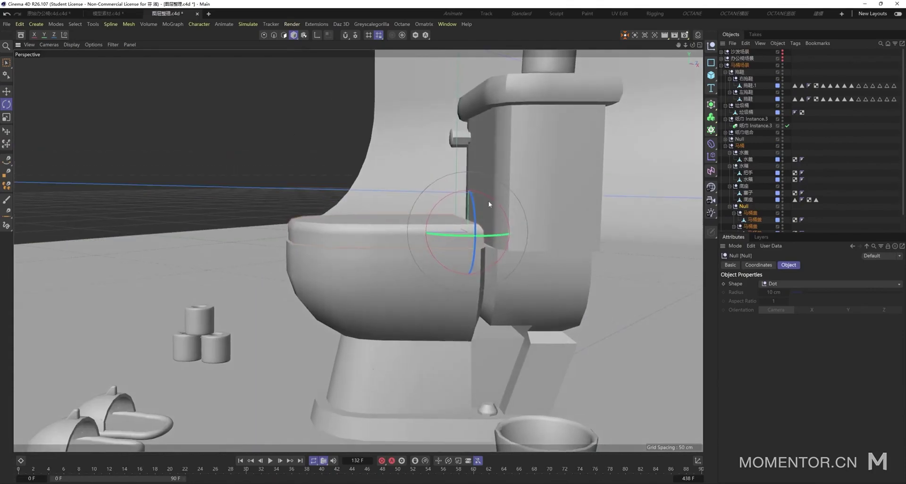
{"action": "left_click_drag", "start_coordinate": [489, 199], "coordinate": [507, 246]}
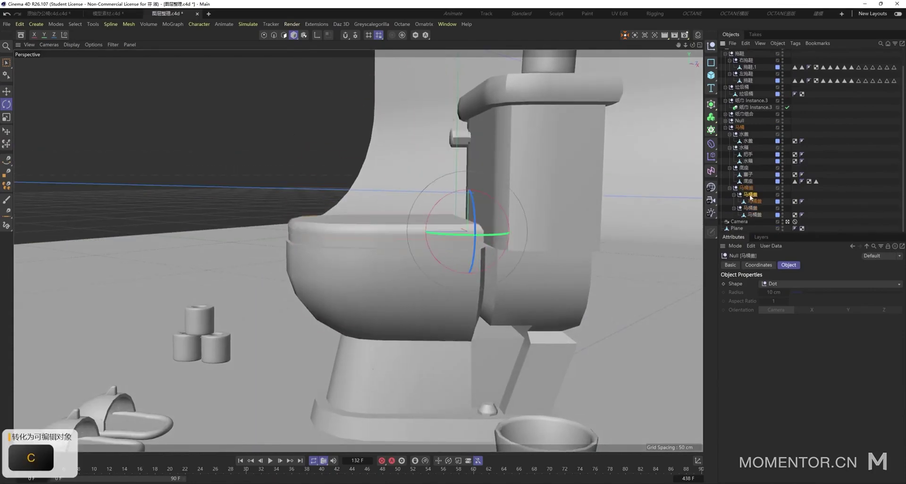
- Rename the two lid nulls inside 马桶盖 as 马桶盖上 and 马桶盖下
{"action": "double_click", "coordinate": [750, 195]}
{"action": "type", "text": "上"}
{"action": "key", "text": "Return"}
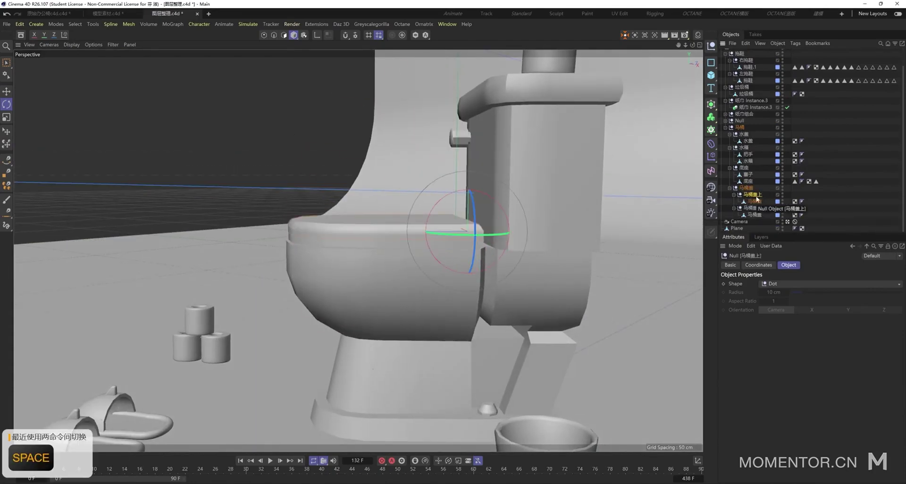
{"action": "double_click", "coordinate": [751, 208]}
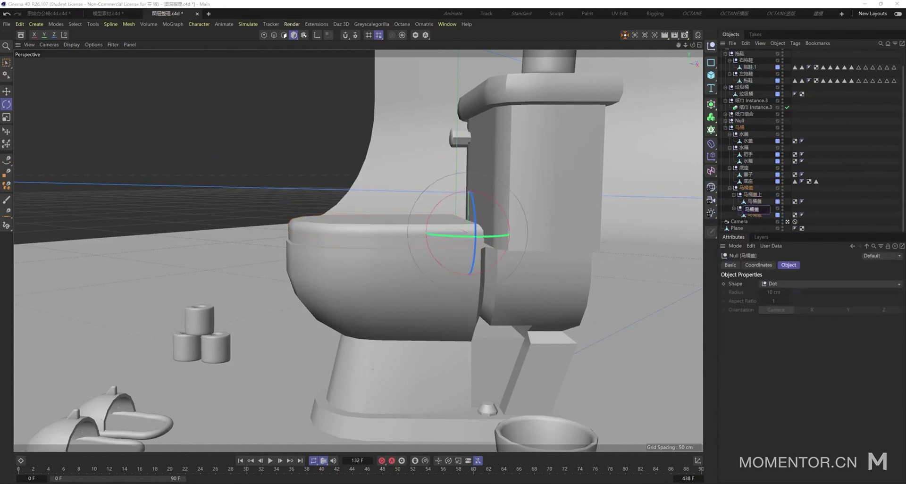
{"action": "type", "text": "下"}
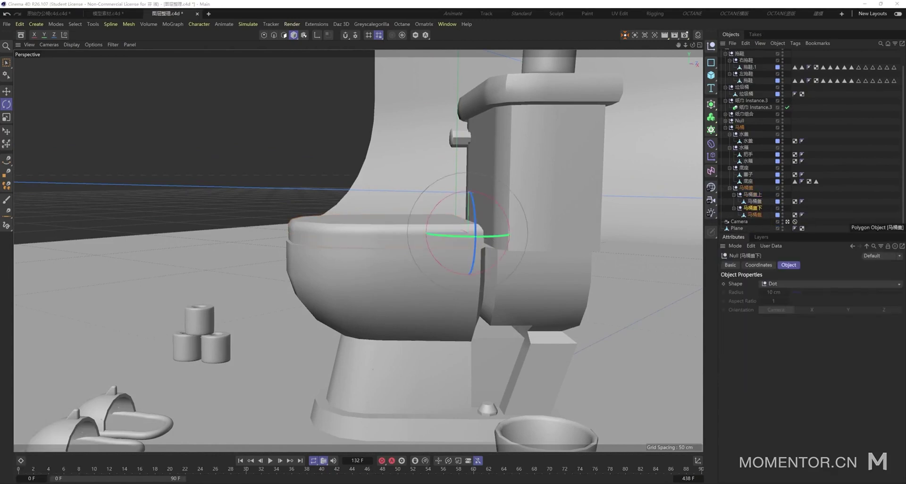
- Collapse 马桶, identify the small props around it in the viewport, and collapse the props' nulls
{"action": "left_click", "coordinate": [748, 141]}
{"action": "left_click", "coordinate": [725, 127]}
{"action": "left_click", "coordinate": [739, 139]}
{"action": "scroll", "coordinate": [430, 272], "scroll_direction": "down", "scroll_amount": 5}
{"action": "left_click_drag", "start_coordinate": [415, 264], "coordinate": [452, 299], "text": "alt"}
{"action": "left_click", "coordinate": [511, 329]}
{"action": "left_click", "coordinate": [283, 307]}
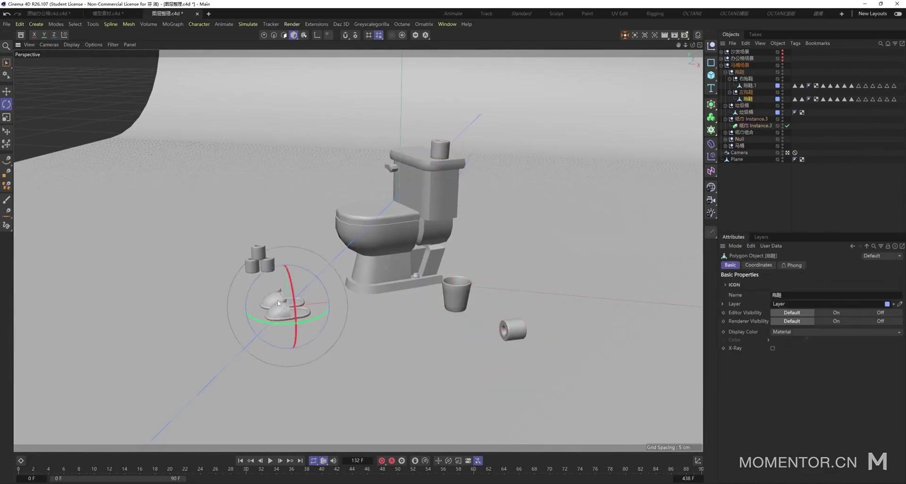
{"action": "left_click", "coordinate": [251, 267]}
{"action": "left_click", "coordinate": [459, 296]}
{"action": "left_click", "coordinate": [725, 72]}
{"action": "left_click", "coordinate": [725, 79]}
{"action": "left_click", "coordinate": [725, 85]}
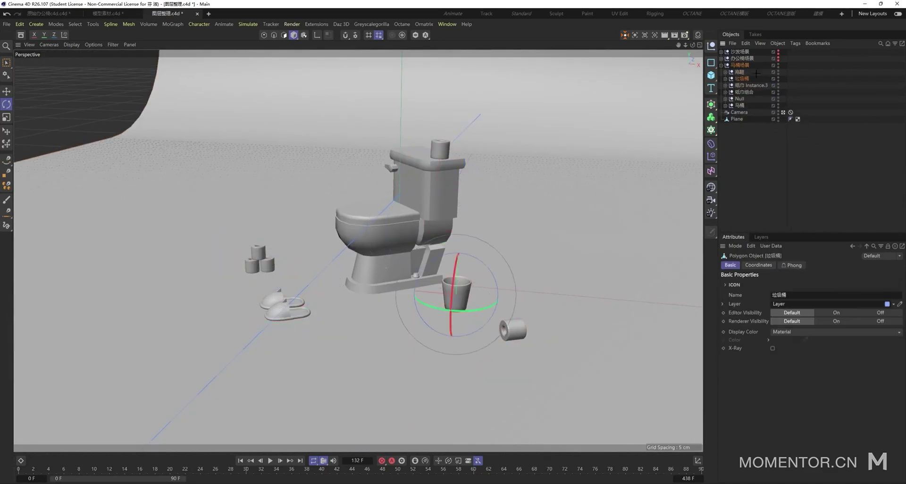
- Group all small prop nulls from 拖鞋 to the unnamed paper roll null under a parent named 零碎物体
{"action": "left_click", "coordinate": [757, 73]}
{"action": "left_click", "coordinate": [725, 99]}
{"action": "left_click", "coordinate": [725, 99]}
{"action": "left_click", "coordinate": [739, 99]}
{"action": "left_click", "coordinate": [739, 73], "text": "shift"}
{"action": "key", "text": "alt+g"}
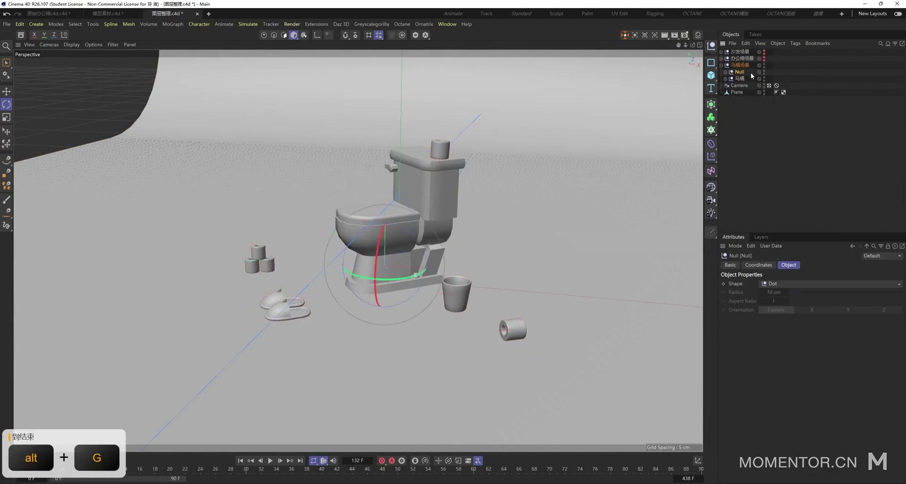
{"action": "double_click", "coordinate": [740, 72]}
{"action": "type", "text": "lingsuiwu"}
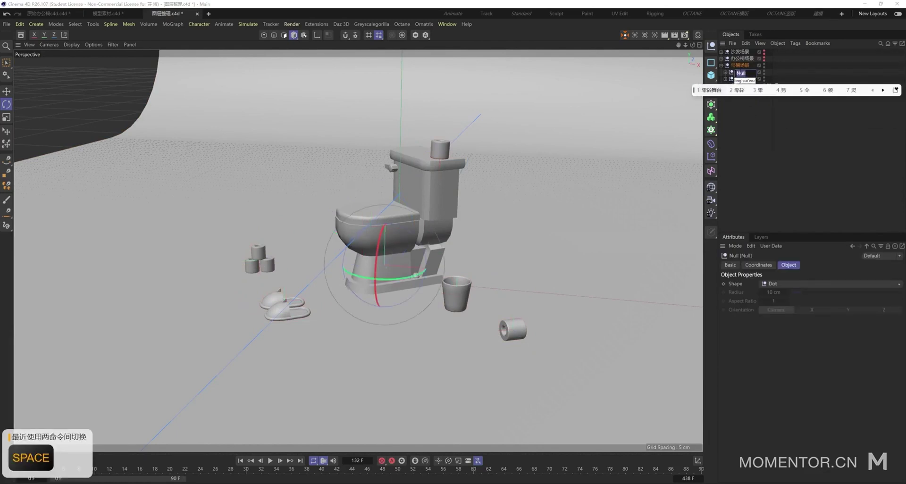
- Try moving the 马桶 null with all its parts and undo the move
{"action": "left_click_drag", "start_coordinate": [372, 255], "coordinate": [403, 254], "text": "alt"}
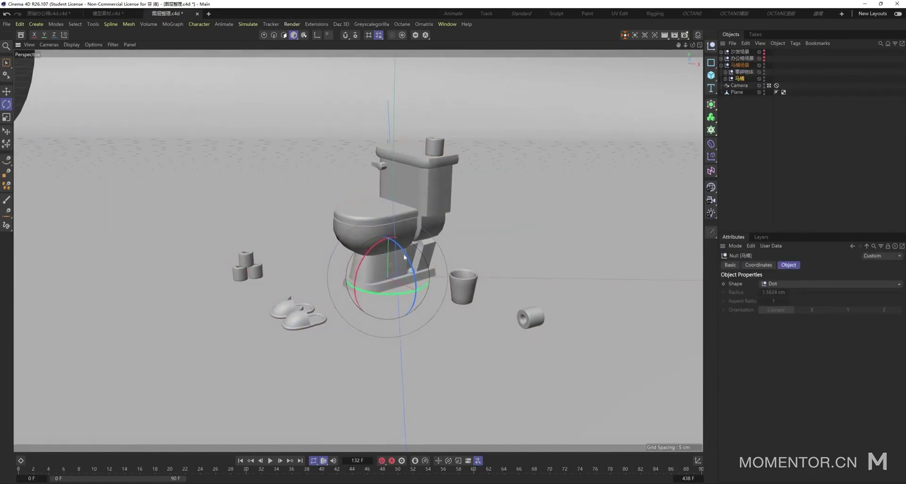
{"action": "key", "text": "e"}
{"action": "left_click_drag", "start_coordinate": [495, 252], "coordinate": [466, 243], "text": "alt"}
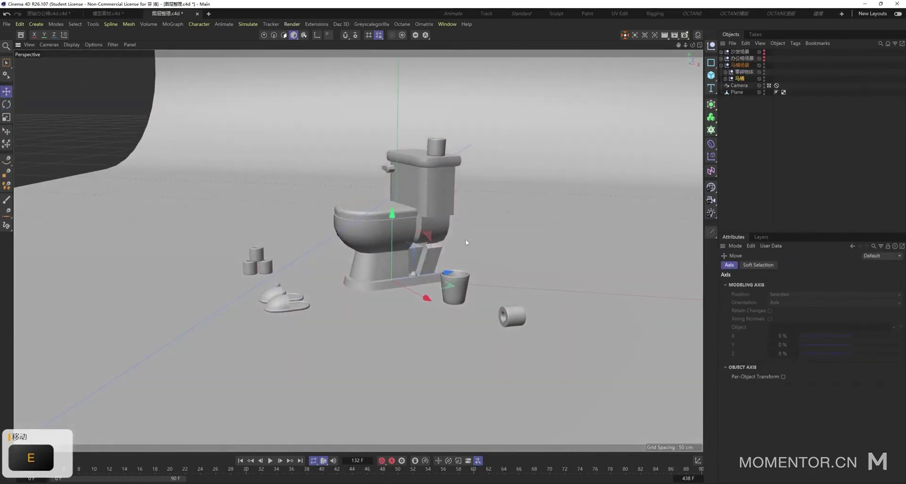
{"action": "key", "text": "ctrl+z"}
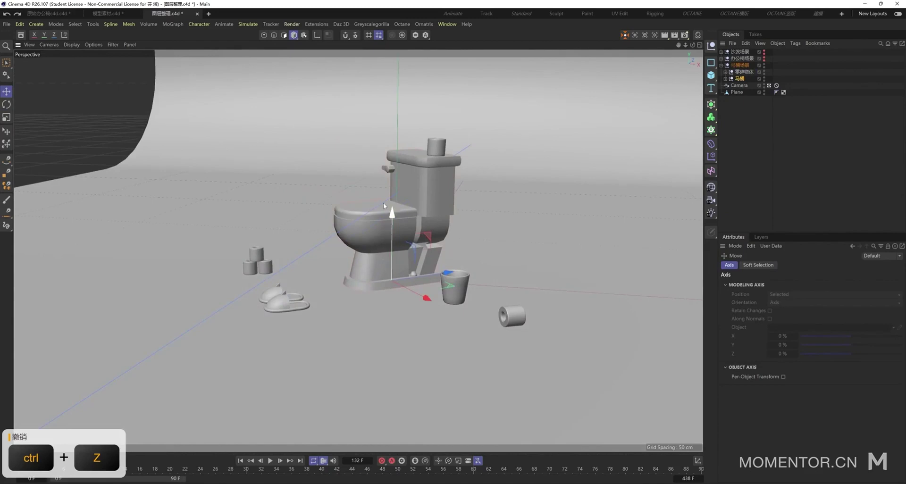
- Expand the complete 马桶 hierarchy to review its nested nulls and parts
{"action": "left_click", "coordinate": [728, 79]}
{"action": "left_click", "coordinate": [725, 78]}
{"action": "left_click", "coordinate": [720, 111]}
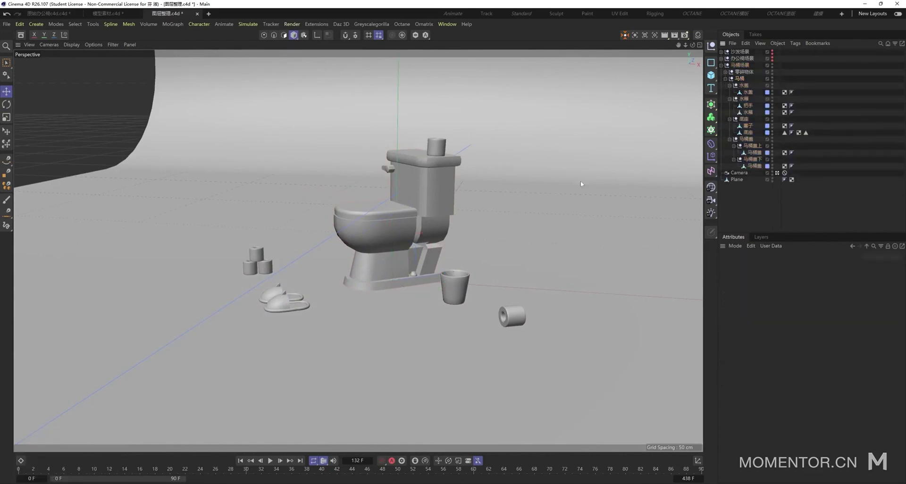
{"action": "left_click_drag", "start_coordinate": [442, 189], "coordinate": [477, 307], "text": "alt"}
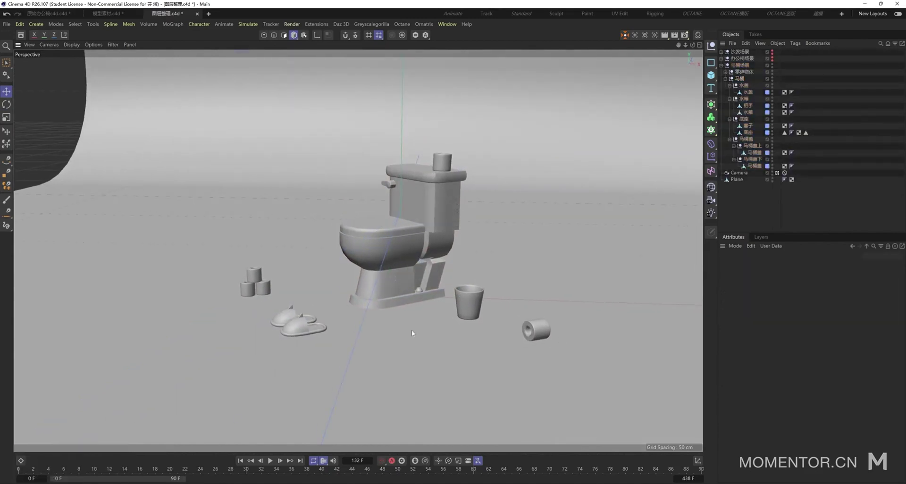
- Locate the null holding the paper roll on the toilet tank inside 零碎物体 and rename it 纸巾
{"action": "left_click", "coordinate": [439, 163]}
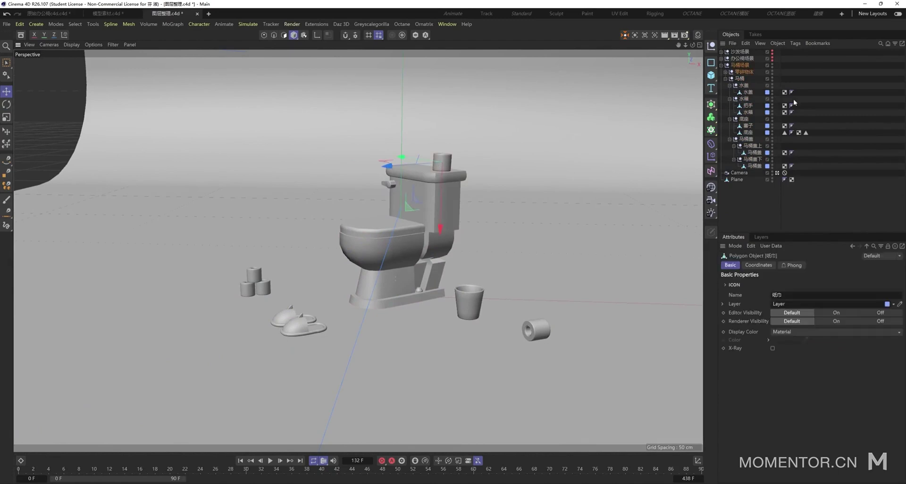
{"action": "left_click", "coordinate": [725, 72]}
{"action": "left_click", "coordinate": [730, 106]}
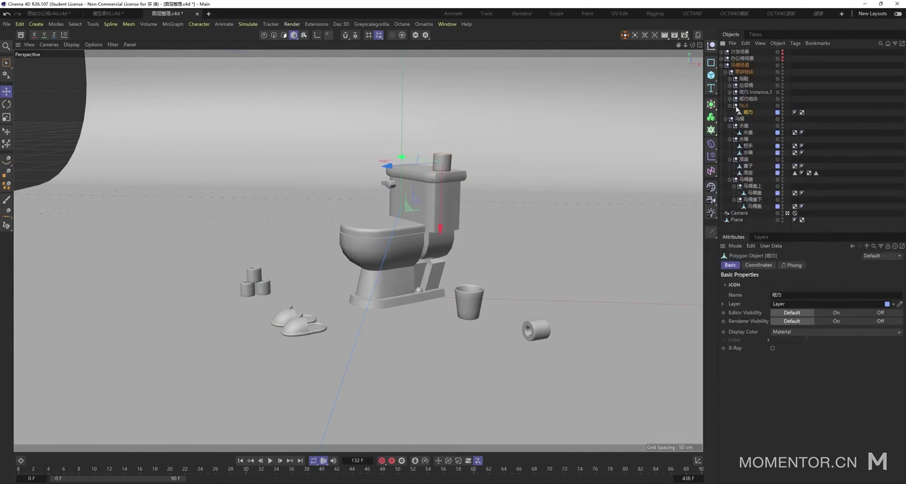
{"action": "key", "text": "c"}
{"action": "double_click", "coordinate": [744, 105]}
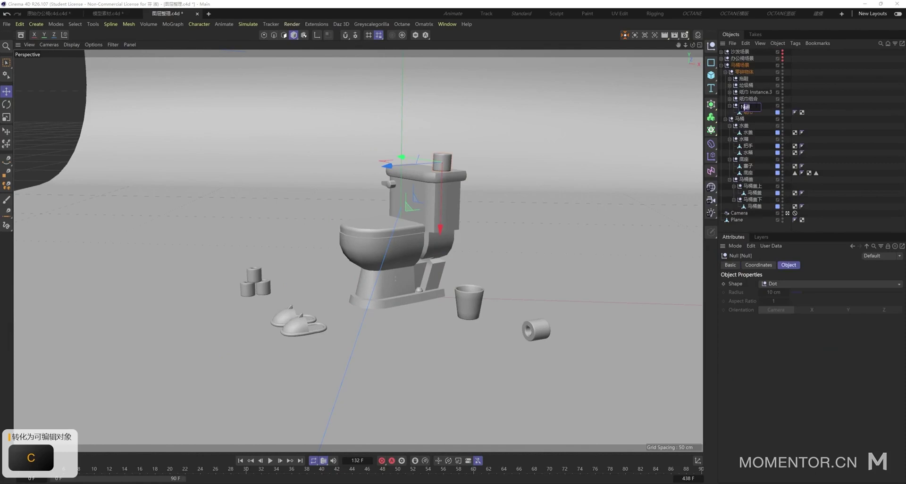
{"action": "type", "text": "纸巾"}
{"action": "key", "text": "Return"}
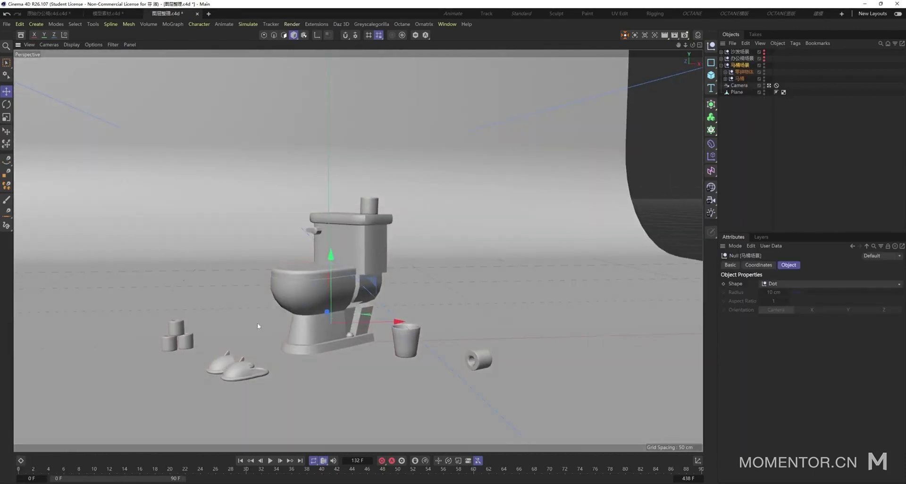
- Review the grouped toilet scene from several angles and collapse the 马桶场景 hierarchy
{"action": "left_click_drag", "start_coordinate": [256, 322], "coordinate": [298, 289], "text": "alt"}
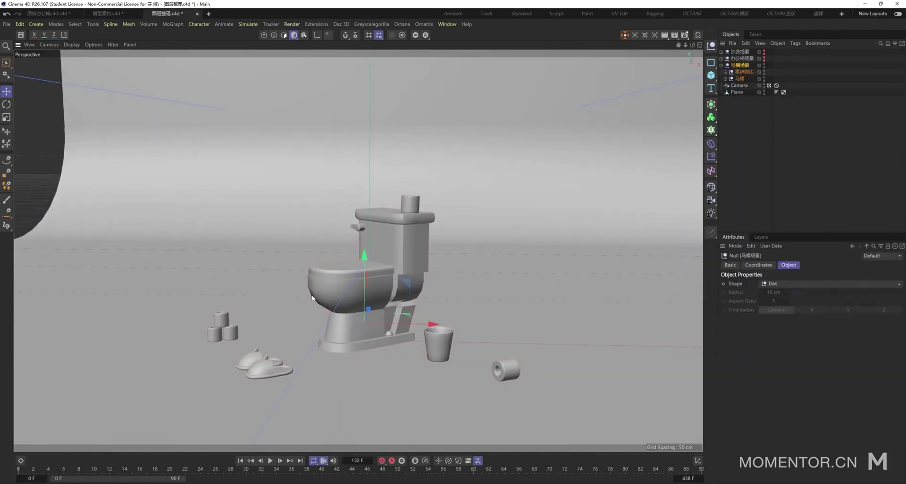
{"action": "left_click", "coordinate": [756, 178]}
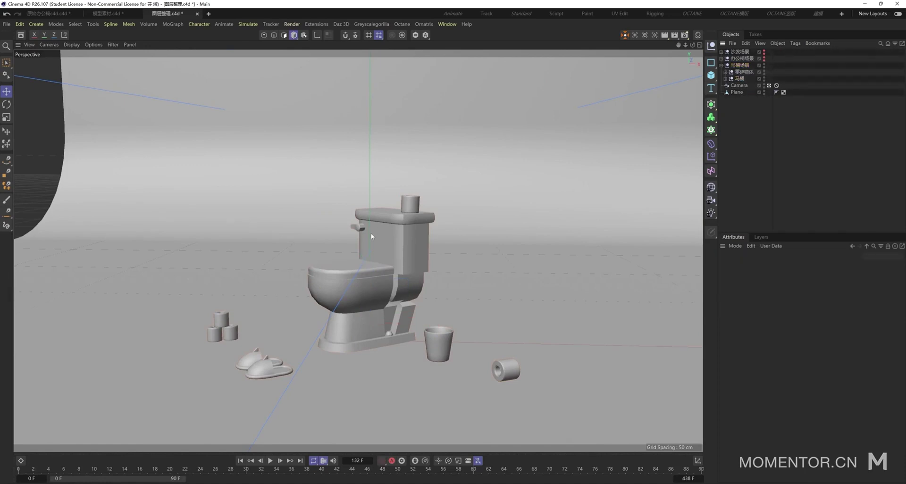
{"action": "left_click_drag", "start_coordinate": [371, 233], "coordinate": [469, 281], "text": "alt"}
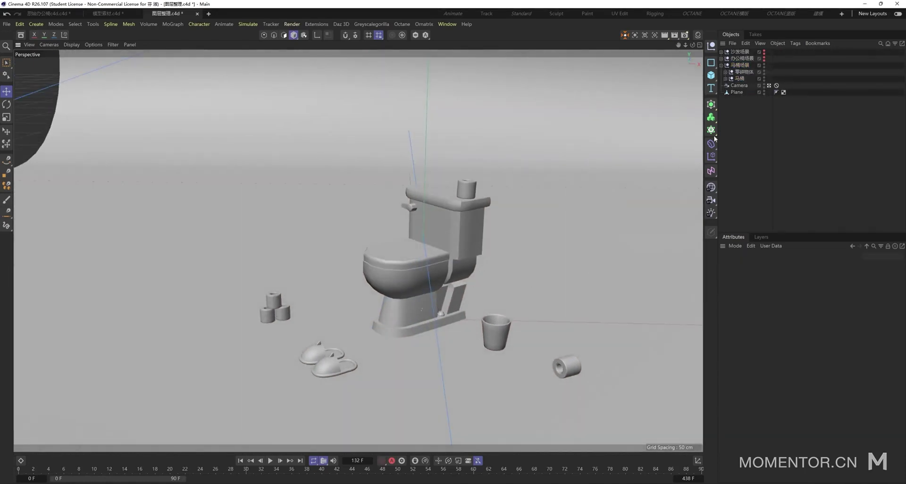
{"action": "left_click", "coordinate": [721, 65]}
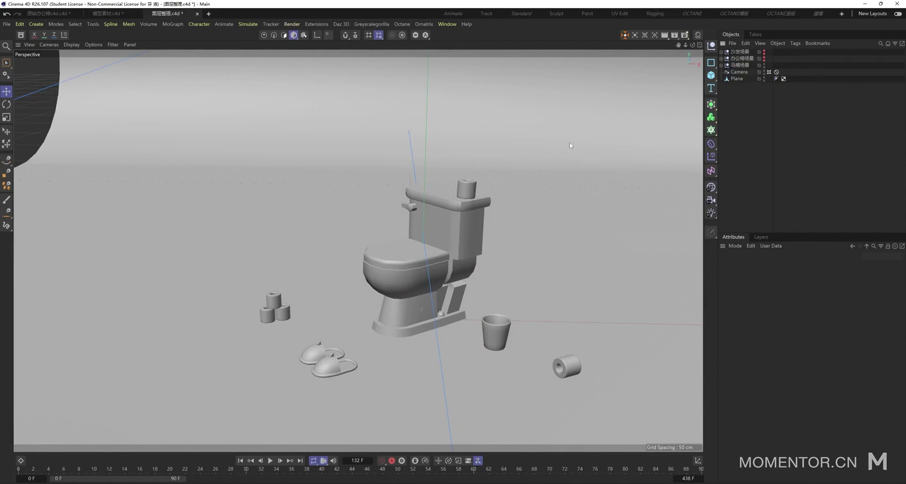
{"action": "middle_click_drag", "start_coordinate": [468, 238], "coordinate": [471, 192], "text": "alt"}
{"action": "left_click_drag", "start_coordinate": [470, 191], "coordinate": [452, 192], "text": "alt"}
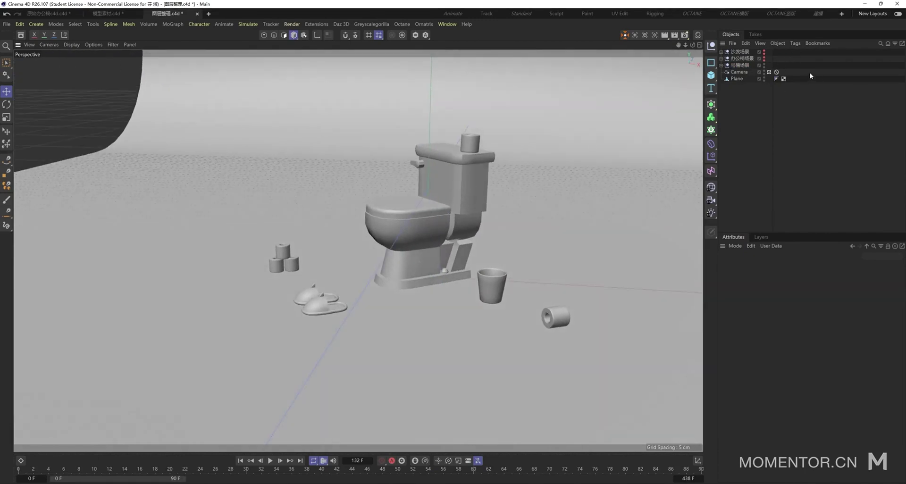
- Hide 马桶场景, show 办公椅场景 in the viewport and expand its hierarchy
{"action": "left_click", "coordinate": [764, 60]}
{"action": "left_click", "coordinate": [764, 65]}
{"action": "left_click", "coordinate": [742, 59]}
{"action": "scroll", "coordinate": [623, 169], "scroll_direction": "up", "scroll_amount": 3}
{"action": "left_click", "coordinate": [721, 58]}
- Group the four floating paper planes around the chair under a null named 纸
{"action": "left_click", "coordinate": [257, 101]}
{"action": "left_click_drag", "start_coordinate": [301, 154], "coordinate": [336, 171], "text": "alt"}
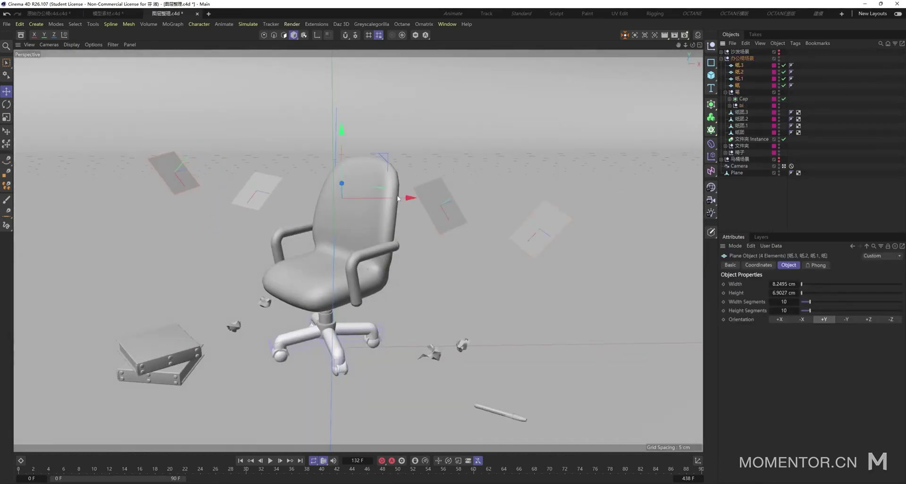
{"action": "mouse_move", "coordinate": [398, 198]}
{"action": "left_mouse_down", "text": "alt"}
{"action": "mouse_move", "coordinate": [415, 193]}
{"action": "mouse_move", "coordinate": [404, 185]}
{"action": "left_mouse_up", "text": "alt"}
{"action": "key", "text": "alt+g"}
{"action": "left_click", "coordinate": [725, 65]}
{"action": "scroll", "coordinate": [415, 189], "scroll_direction": "down", "scroll_amount": 3}
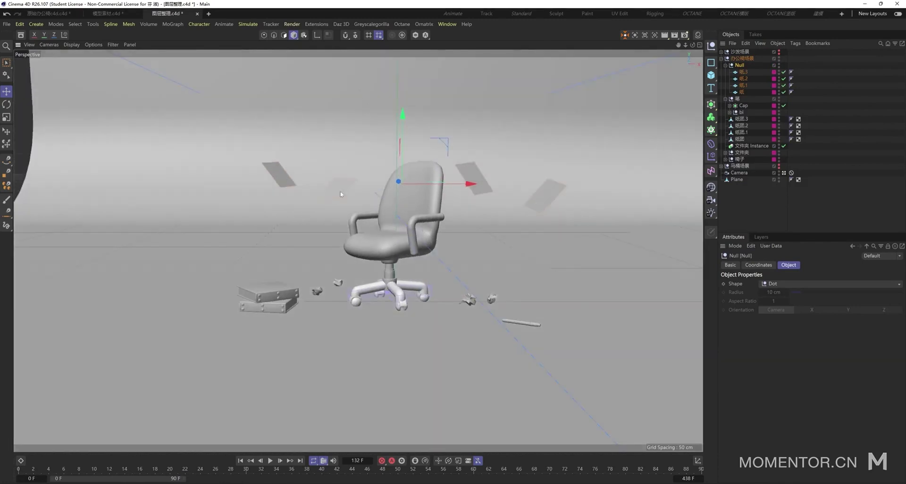
{"action": "double_click", "coordinate": [739, 65]}
{"action": "type", "text": "纸"}
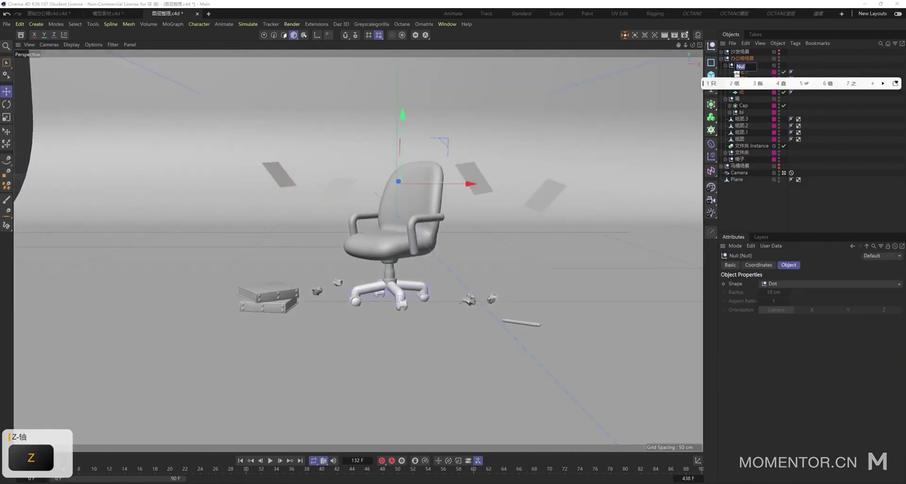
{"action": "key", "text": "Return"}
- Enable axis editing, adjust the pivot of the 笔 null on the pen and collapse the null
{"action": "left_click", "coordinate": [737, 100]}
{"action": "middle_click_drag", "start_coordinate": [559, 283], "coordinate": [582, 230], "text": "alt"}
{"action": "left_click_drag", "start_coordinate": [582, 230], "coordinate": [580, 280], "text": "alt"}
{"action": "left_click", "coordinate": [317, 35]}
{"action": "scroll", "coordinate": [542, 302], "scroll_direction": "up", "scroll_amount": 5}
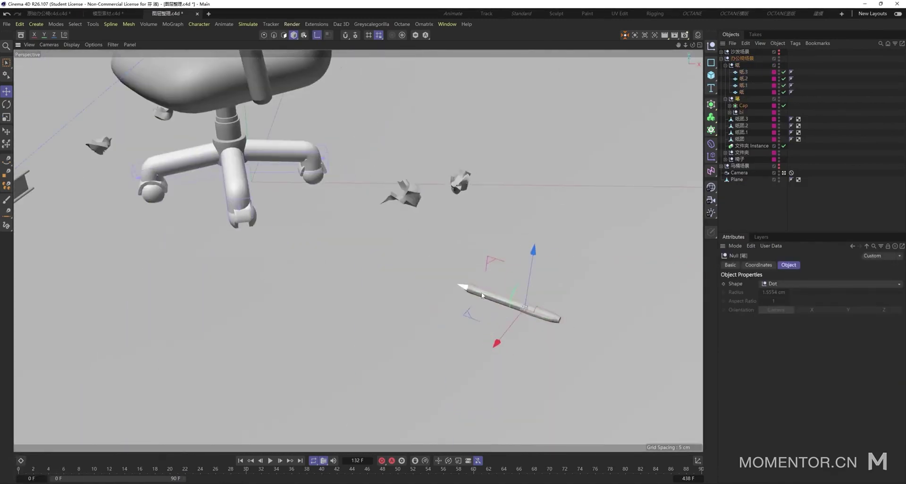
{"action": "left_click_drag", "start_coordinate": [464, 285], "coordinate": [454, 282]}
{"action": "scroll", "coordinate": [519, 292], "scroll_direction": "down", "scroll_amount": 3}
{"action": "left_click_drag", "start_coordinate": [529, 302], "coordinate": [527, 276], "text": "alt"}
{"action": "left_click", "coordinate": [725, 99]}
- Wrap each of the four crumpled paper balls in its own null and name the nulls after the 纸团 objects
{"action": "left_click", "coordinate": [741, 106]}
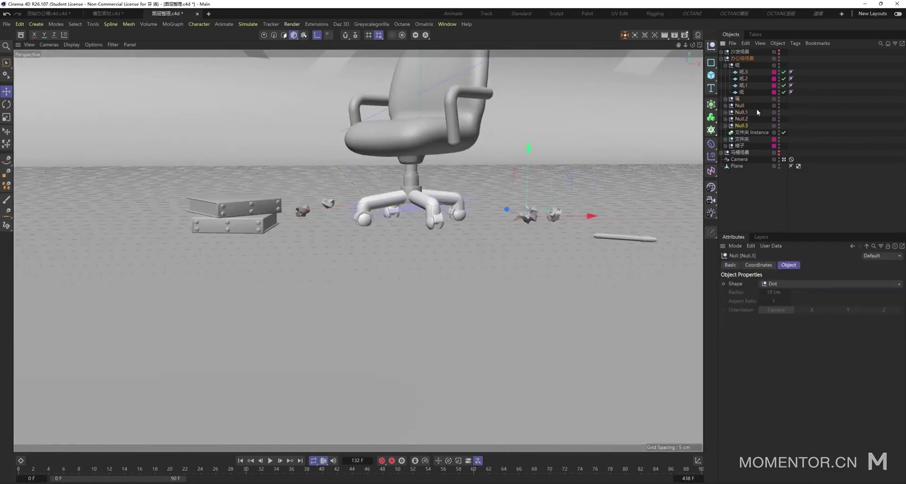
{"action": "key", "text": "alt+g"}
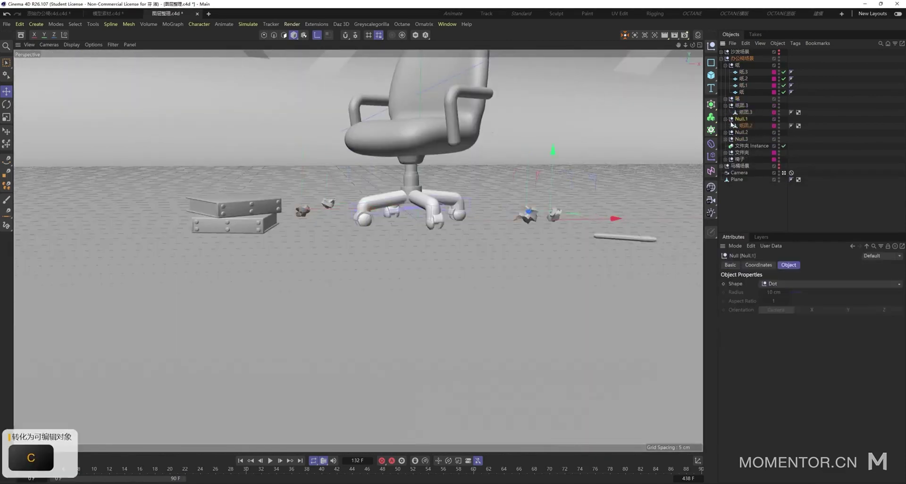
{"action": "key", "text": "alt+g"}
{"action": "left_click", "coordinate": [760, 128]}
- Expand the 文件夹 and 椅子 nulls and examine the parts of the stacked folders
{"action": "left_click", "coordinate": [742, 166]}
{"action": "left_click", "coordinate": [725, 173]}
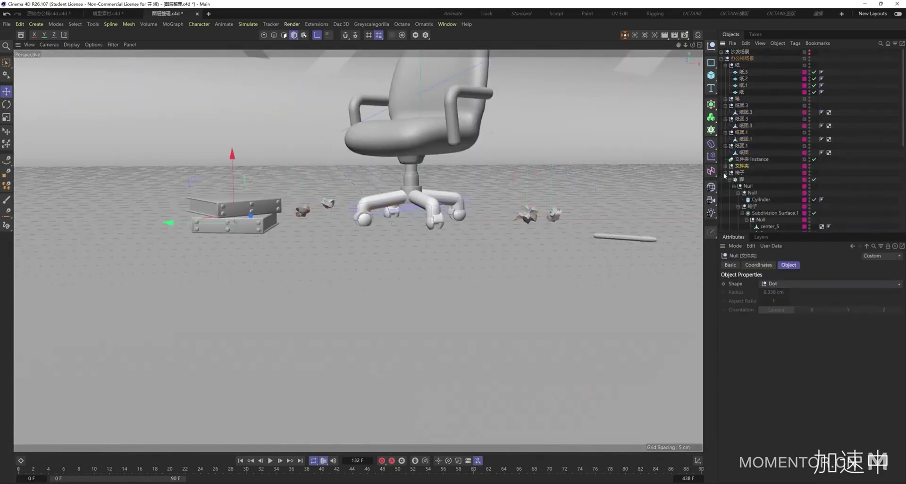
{"action": "left_click", "coordinate": [725, 166]}
{"action": "left_click", "coordinate": [756, 173]}
{"action": "left_click", "coordinate": [742, 166]}
{"action": "left_click_drag", "start_coordinate": [202, 170], "coordinate": [368, 222], "text": "alt"}
{"action": "key", "text": "s"}
{"action": "left_click_drag", "start_coordinate": [451, 206], "coordinate": [279, 184], "text": "alt"}
{"action": "left_click", "coordinate": [764, 172]}
- Wrap the folder instance in its own null named 文件夹 Instance
{"action": "left_click", "coordinate": [757, 159]}
{"action": "scroll", "coordinate": [492, 213], "scroll_direction": "down", "scroll_amount": 2}
{"action": "left_click_drag", "start_coordinate": [492, 213], "coordinate": [455, 189], "text": "alt"}
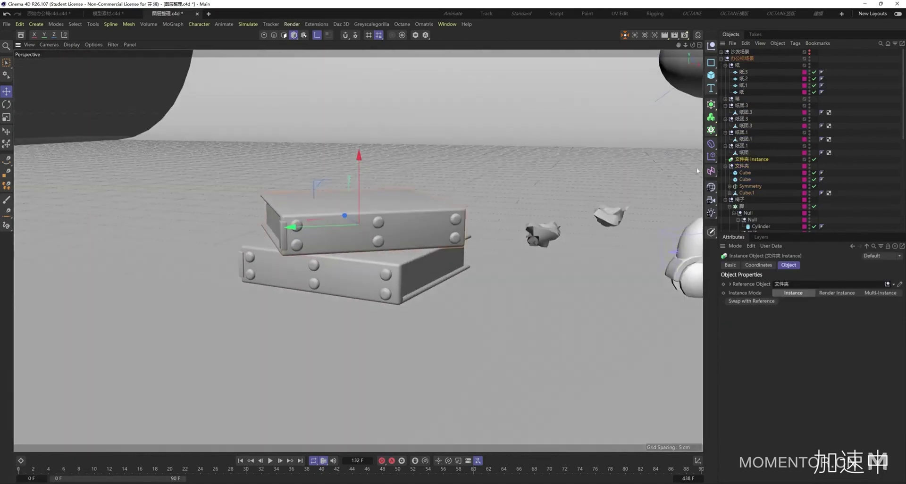
{"action": "key", "text": "alt+g"}
{"action": "left_click", "coordinate": [725, 159]}
{"action": "double_click", "coordinate": [755, 166]}
{"action": "double_click", "coordinate": [741, 160]}
{"action": "type", "text": "文件夹 Instance"}
{"action": "left_click", "coordinate": [761, 160]}
- Enlarge the object list, review the 椅子 hierarchy and collapse its 脚 and nested 椅子 objects
{"action": "left_click", "coordinate": [742, 172]}
{"action": "left_click", "coordinate": [725, 173]}
{"action": "left_click", "coordinate": [739, 179]}
{"action": "scroll", "coordinate": [587, 167], "scroll_direction": "down", "scroll_amount": 5}
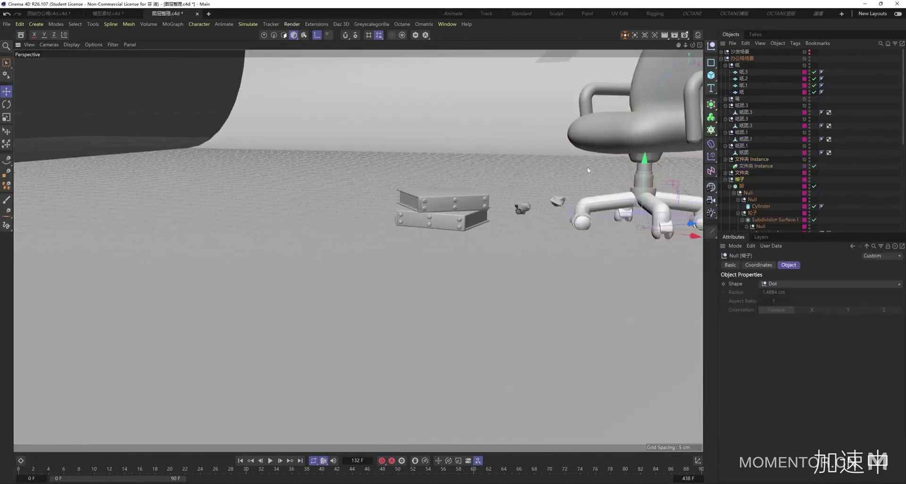
{"action": "middle_click_drag", "start_coordinate": [587, 167], "coordinate": [297, 241], "text": "alt"}
{"action": "left_click_drag", "start_coordinate": [752, 233], "coordinate": [742, 319]}
{"action": "left_click", "coordinate": [729, 186]}
{"action": "left_click_drag", "start_coordinate": [451, 243], "coordinate": [514, 230], "text": "alt"}
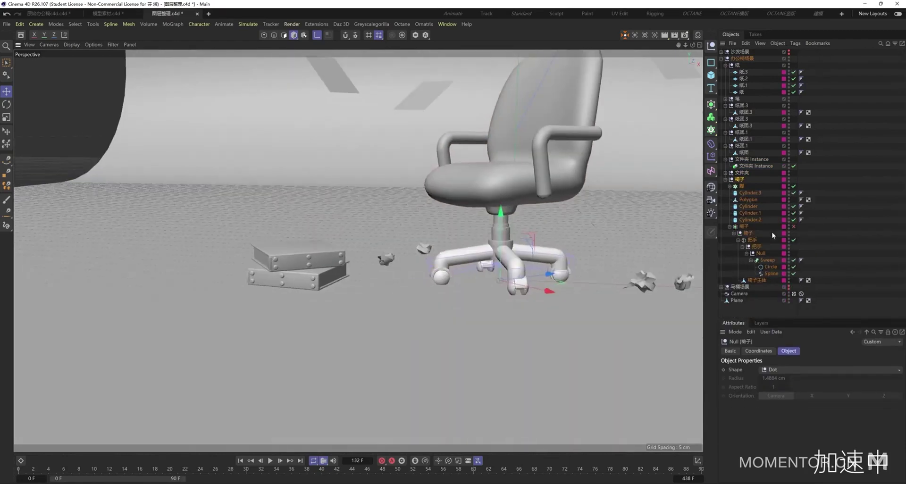
{"action": "left_click", "coordinate": [744, 226]}
{"action": "left_click", "coordinate": [730, 227]}
- Try moving the chair's upper part and undo the move
{"action": "left_click", "coordinate": [742, 186]}
{"action": "left_click", "coordinate": [745, 228], "text": "shift"}
{"action": "middle_click_drag", "start_coordinate": [501, 264], "coordinate": [486, 288], "text": "alt"}
{"action": "left_click_drag", "start_coordinate": [486, 243], "coordinate": [463, 203]}
{"action": "key", "text": "ctrl+z"}
- Move the pivot of the nested 椅子 subdivision surface up to the rear of the seat
{"action": "left_click", "coordinate": [316, 36]}
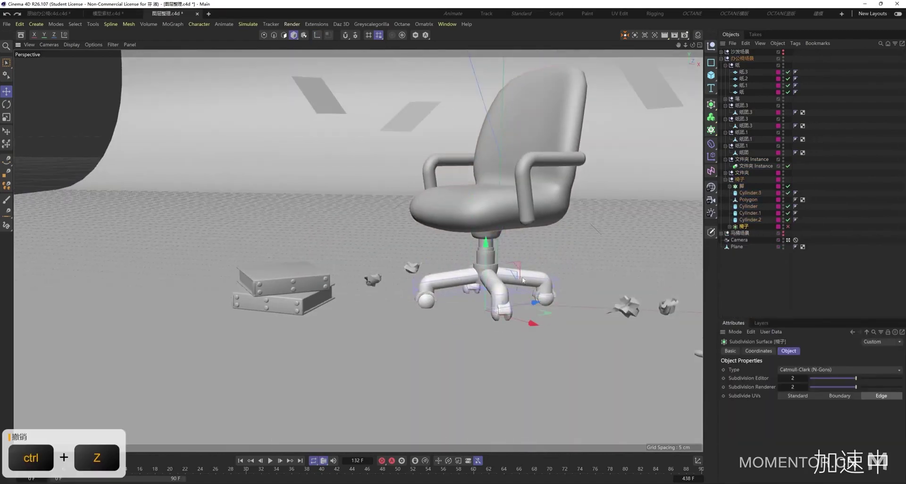
{"action": "left_click_drag", "start_coordinate": [486, 243], "coordinate": [486, 139]}
{"action": "key", "text": "ctrl+z"}
{"action": "left_click", "coordinate": [316, 36]}
{"action": "left_click_drag", "start_coordinate": [491, 160], "coordinate": [419, 184], "text": "alt"}
{"action": "scroll", "coordinate": [474, 203], "scroll_direction": "up", "scroll_amount": 3}
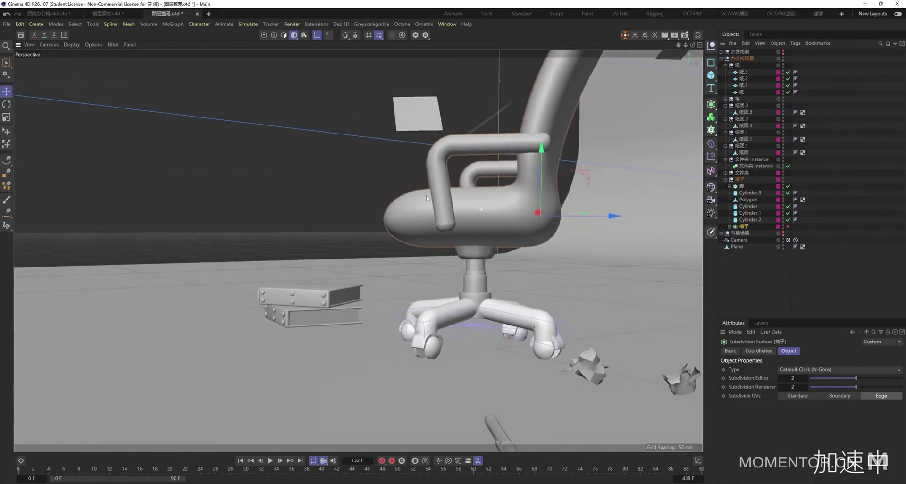
{"action": "left_click_drag", "start_coordinate": [431, 217], "coordinate": [472, 234], "text": "alt"}
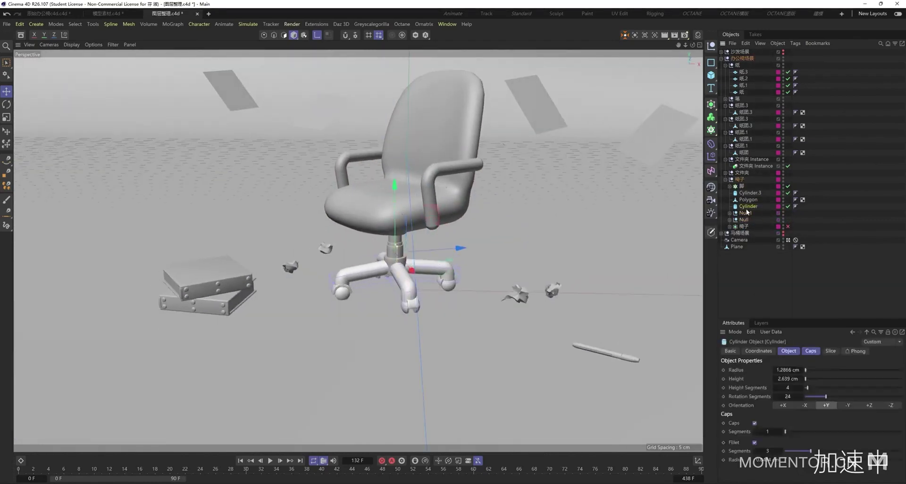
- Wrap three of the chair's support cylinders in separate nulls named 支撑1, 支撑2 and 支撑3
{"action": "double_click", "coordinate": [744, 219]}
{"action": "key", "text": "ctrl+space"}
{"action": "type", "text": "底座"}
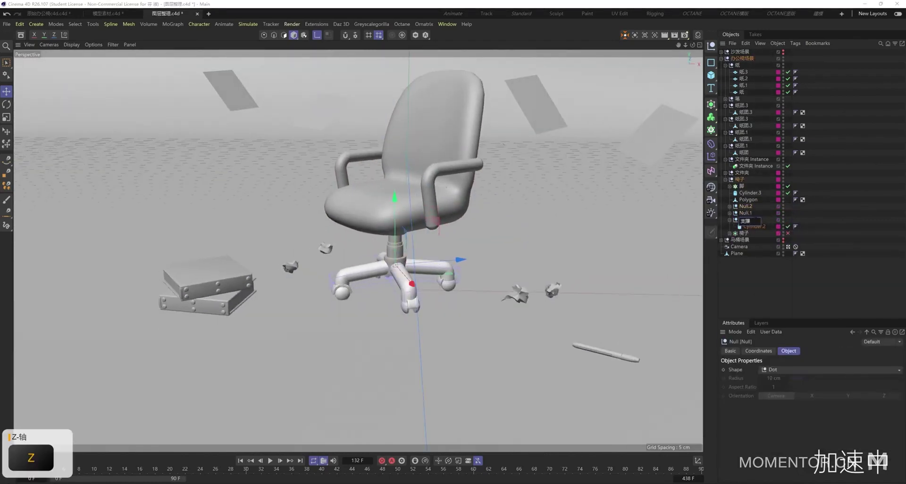
{"action": "key", "text": "Return"}
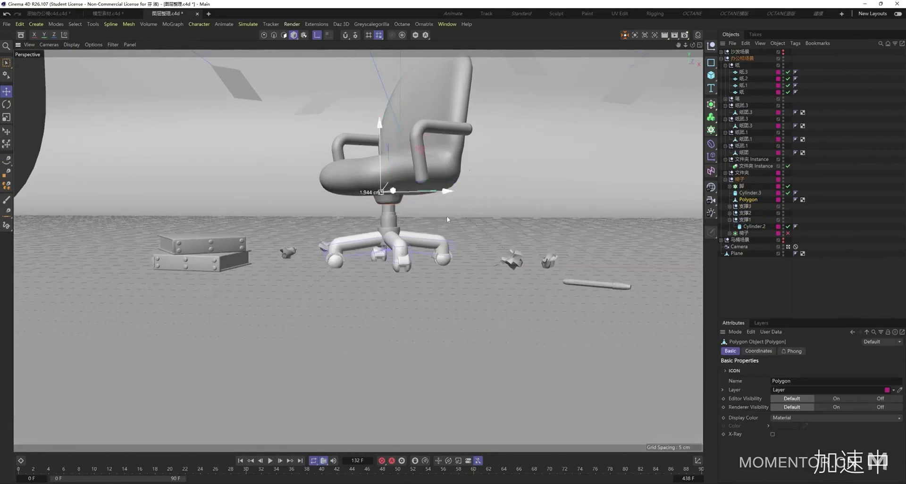
- Wrap the chair's Polygon and Cylinder.3 supports in nulls named 支撑4 and 支撑5, undoing any test moves
{"action": "key", "text": "ctrl+z"}
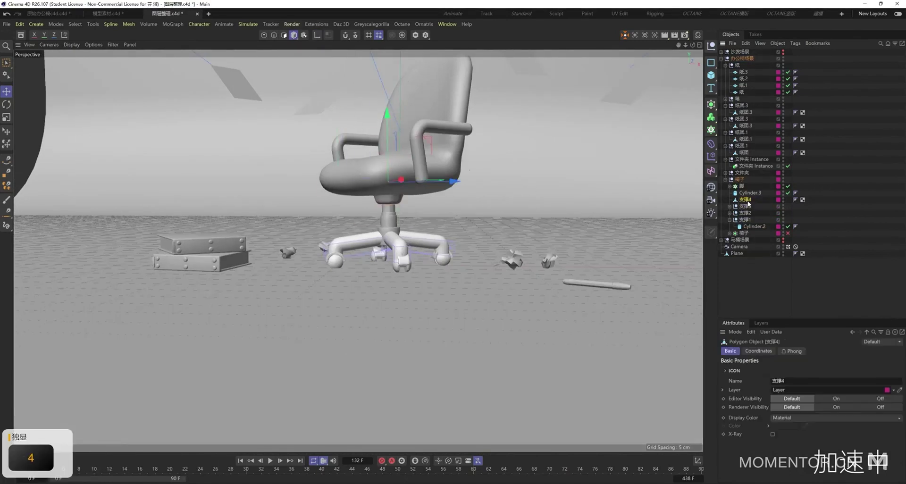
{"action": "key", "text": "alt+g"}
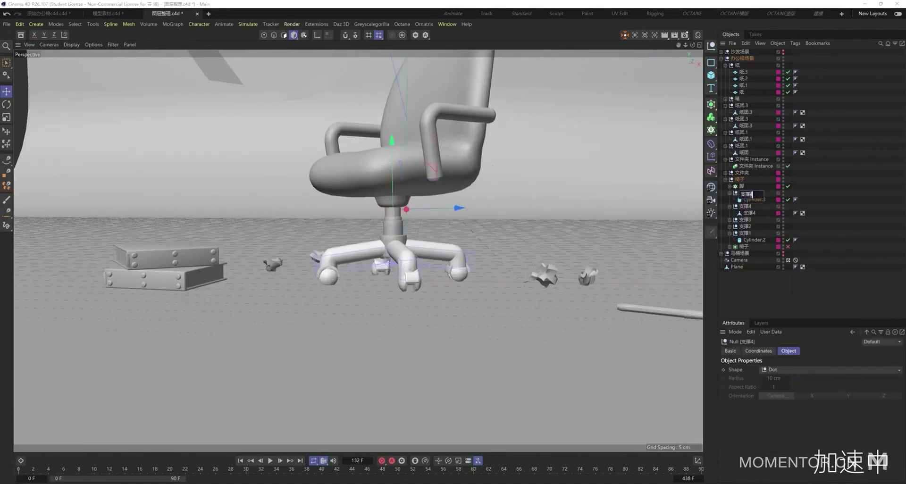
{"action": "key", "text": "ctrl+z"}
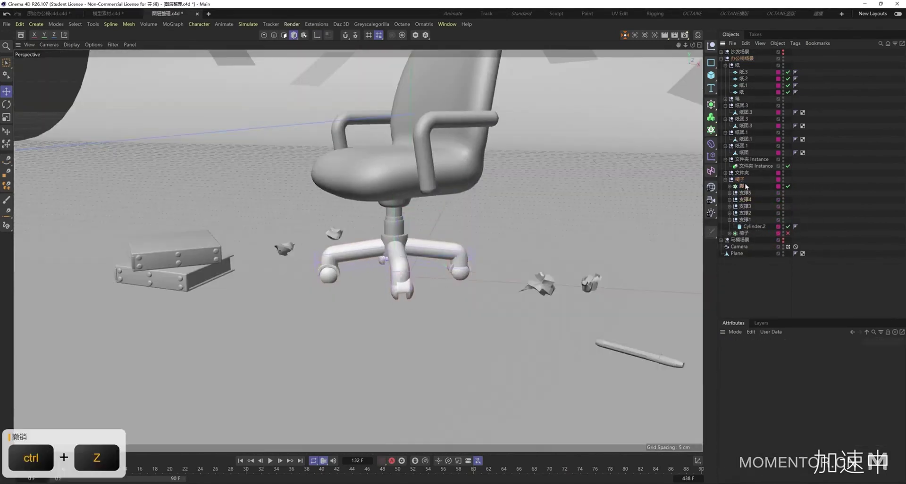
{"action": "key", "text": "alt+g"}
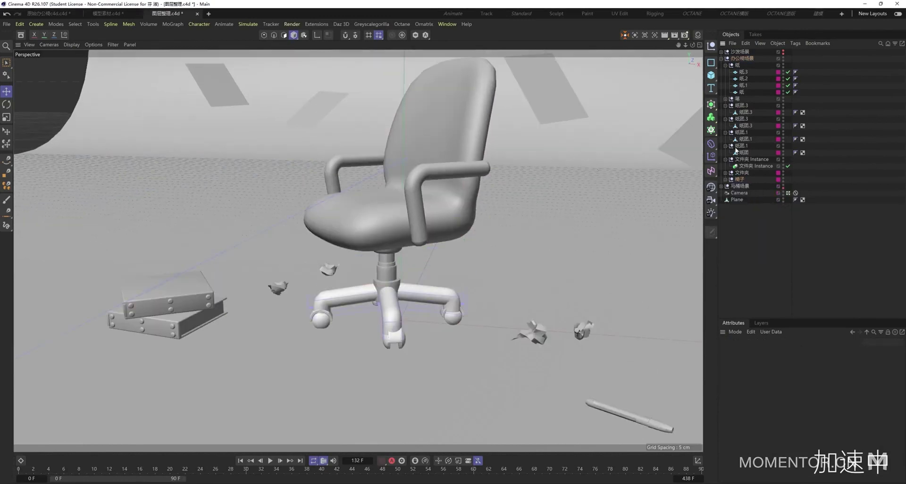
- Group all prop nulls from 纸 to 文件夹 under a collapsed parent null named 零碎物体
{"action": "left_click", "coordinate": [737, 65]}
{"action": "left_click", "coordinate": [742, 172], "text": "shift"}
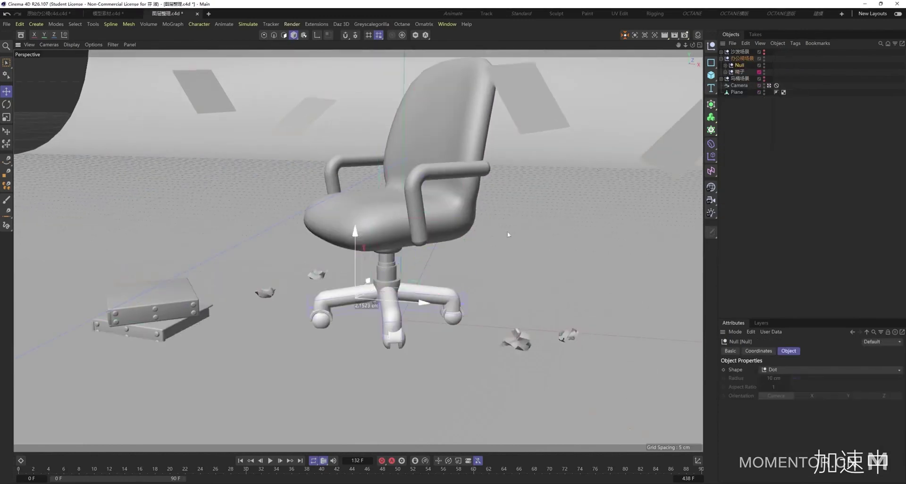
{"action": "key", "text": "alt+g"}
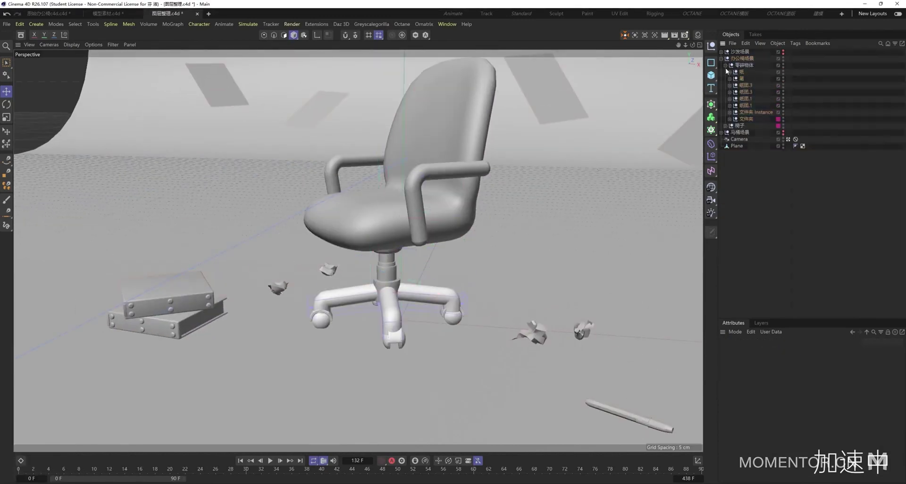
{"action": "left_click", "coordinate": [725, 65]}
{"action": "left_click", "coordinate": [742, 59]}
{"action": "scroll", "coordinate": [396, 236], "scroll_direction": "down", "scroll_amount": 3}
{"action": "left_click_drag", "start_coordinate": [397, 236], "coordinate": [377, 234], "text": "alt"}
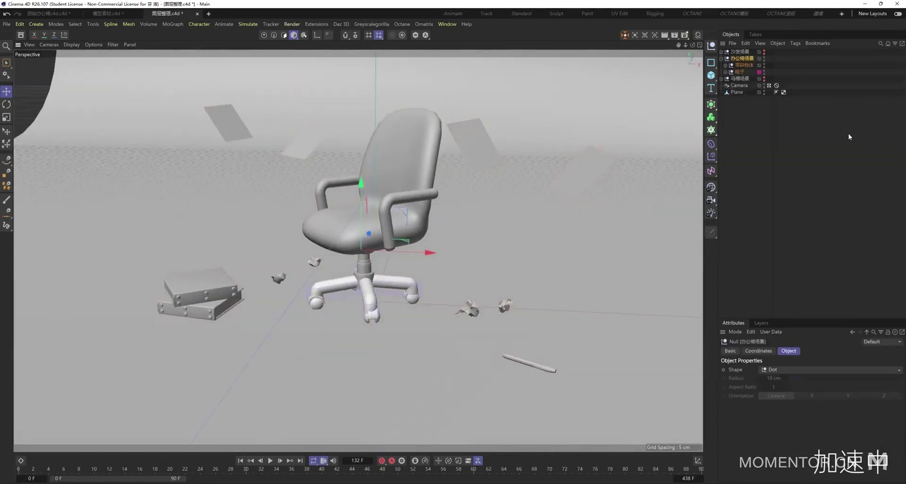
{"action": "left_click", "coordinate": [849, 135]}
- Hide 办公椅场景, show 沙发场景 in the viewport and expand its hierarchy
{"action": "double_click", "coordinate": [764, 58], "text": "alt"}
{"action": "left_click", "coordinate": [763, 51], "text": "alt"}
{"action": "left_click", "coordinate": [736, 52]}
{"action": "left_click", "coordinate": [720, 52]}
- Wrap the two 书本 instances of the book stack in separate nulls and collapse the original 书本 null
{"action": "middle_click_drag", "start_coordinate": [208, 302], "coordinate": [330, 278], "text": "alt"}
{"action": "scroll", "coordinate": [330, 278], "scroll_direction": "up", "scroll_amount": 3}
{"action": "left_click", "coordinate": [749, 79]}
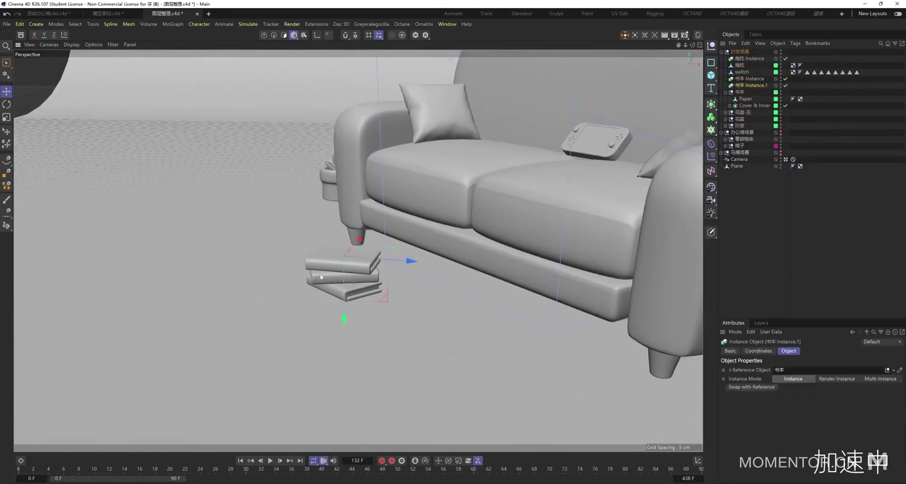
{"action": "left_click", "coordinate": [750, 85], "text": "shift"}
{"action": "left_click", "coordinate": [725, 92]}
{"action": "left_click", "coordinate": [740, 93]}
{"action": "left_click", "coordinate": [749, 78]}
{"action": "left_click", "coordinate": [743, 85], "text": "shift"}
{"action": "key", "text": "c"}
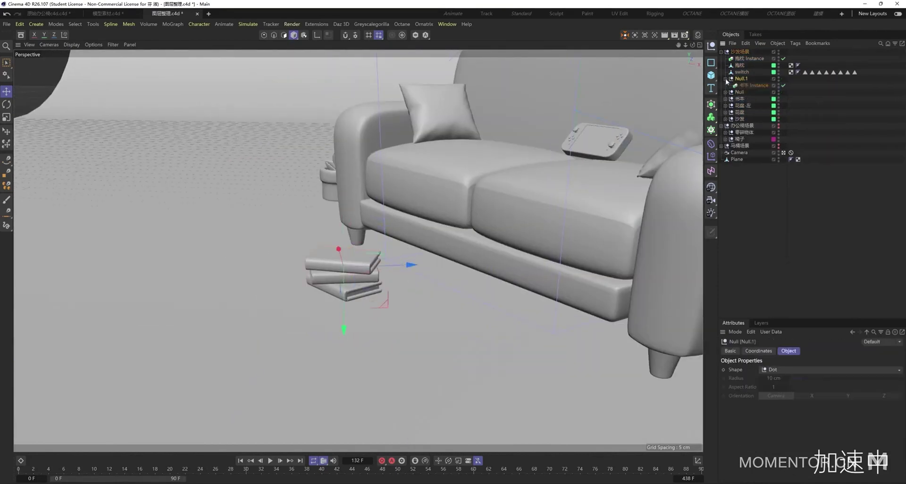
- Rename the null holding 书本 Instance as 书本1 and collapse it
{"action": "double_click", "coordinate": [740, 79]}
{"action": "type", "text": "书本 I"}
{"action": "key", "text": "Return"}
{"action": "double_click", "coordinate": [740, 79]}
{"action": "type", "text": "书本1"}
{"action": "left_click", "coordinate": [725, 79]}
- Rename the null holding 书本 Instance.1 as 书本2 and the original book null as 书本3
{"action": "left_click", "coordinate": [739, 85]}
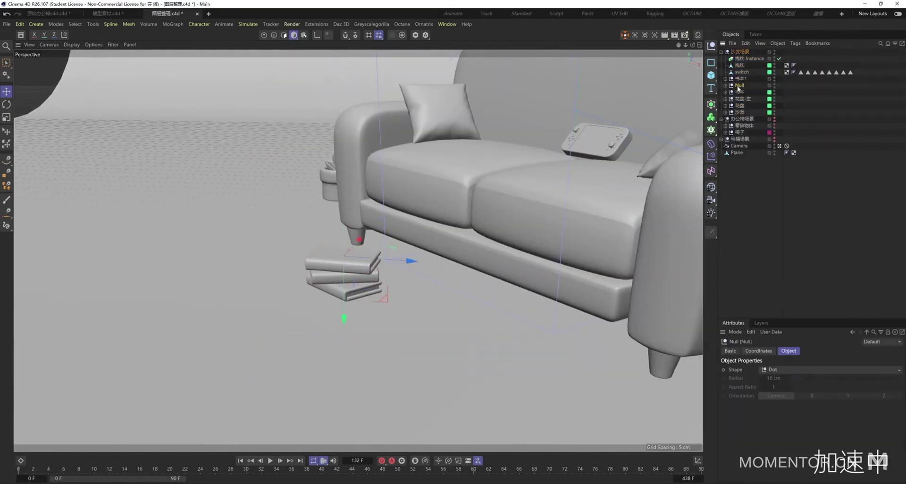
{"action": "left_click", "coordinate": [725, 85]}
{"action": "double_click", "coordinate": [739, 85]}
{"action": "type", "text": "书本2"}
{"action": "double_click", "coordinate": [739, 99]}
{"action": "type", "text": "书本3"}
- Locate the tall potted plant beside the sofa in the hierarchy and expand the 沙发 null down to its individual parts
{"action": "left_click", "coordinate": [741, 105]}
{"action": "scroll", "coordinate": [430, 192], "scroll_direction": "down", "scroll_amount": 5}
{"action": "left_click_drag", "start_coordinate": [430, 192], "coordinate": [325, 182], "text": "alt"}
{"action": "left_click", "coordinate": [541, 257]}
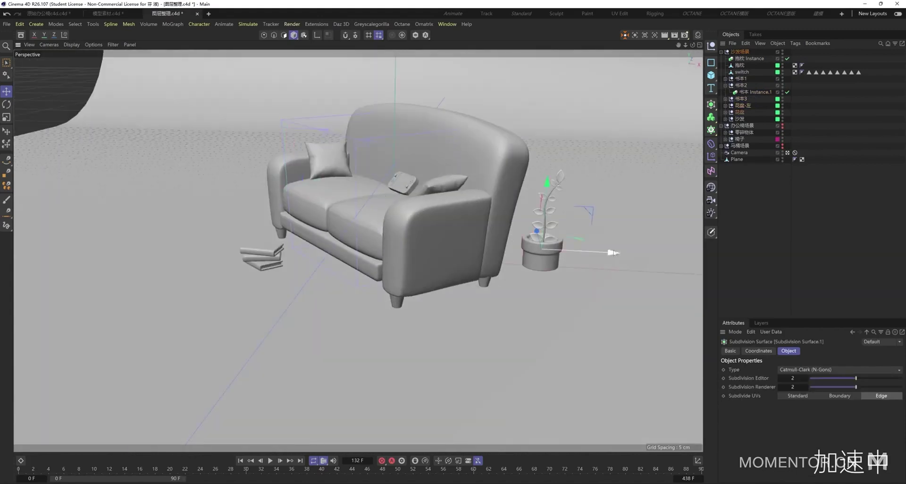
{"action": "left_click", "coordinate": [739, 112]}
{"action": "left_click", "coordinate": [439, 236]}
{"action": "left_click", "coordinate": [725, 119]}
{"action": "left_click", "coordinate": [730, 133]}
{"action": "left_click", "coordinate": [738, 152]}
{"action": "left_click", "coordinate": [745, 126]}
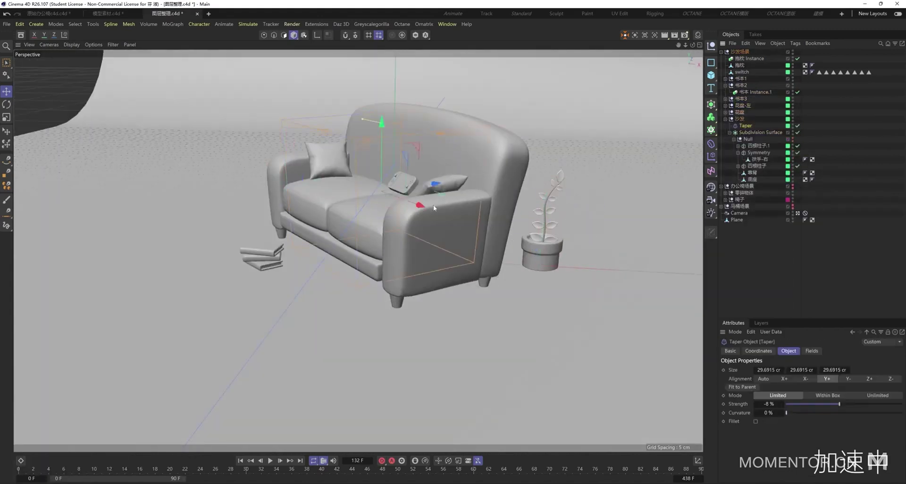
- Examine the sofa's Taper deformer and Subdivision Surface from several angles
{"action": "left_click_drag", "start_coordinate": [433, 205], "coordinate": [460, 224], "text": "alt"}
{"action": "left_click", "coordinate": [760, 132]}
{"action": "left_click", "coordinate": [746, 126]}
{"action": "middle_click_drag", "start_coordinate": [425, 224], "coordinate": [556, 224], "text": "alt"}
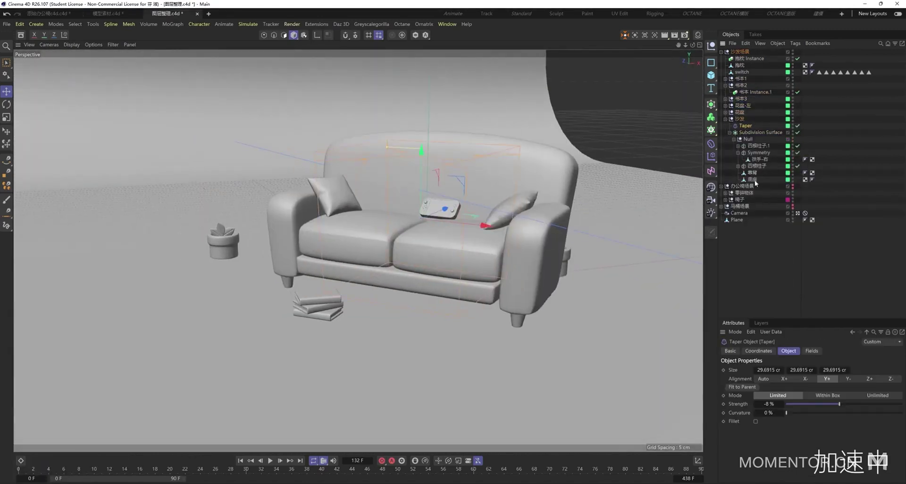
{"action": "key", "text": "ctrl+z"}
{"action": "left_click", "coordinate": [731, 137]}
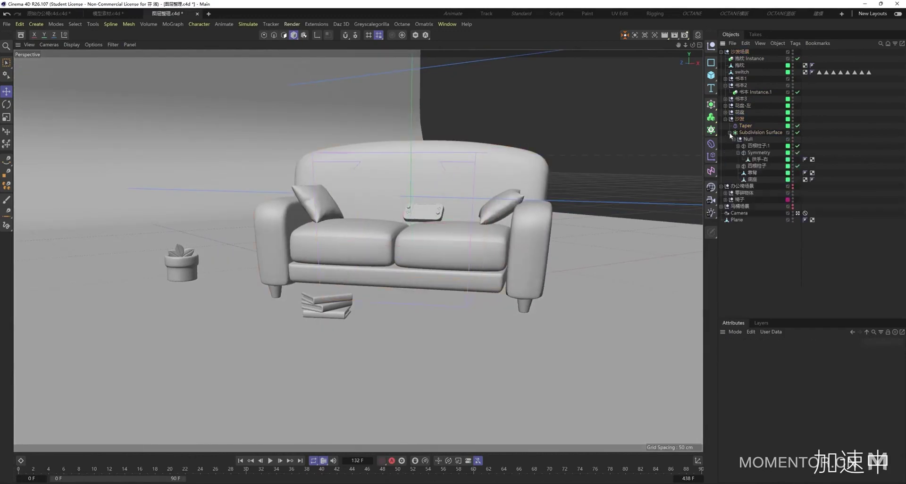
- Wrap the sofa's 底座 mesh in its own null and name the null 底座
{"action": "left_click", "coordinate": [752, 179]}
{"action": "key", "text": "alt+g"}
{"action": "left_click", "coordinate": [737, 179]}
{"action": "double_click", "coordinate": [756, 186]}
{"action": "key", "text": "ctrl+c"}
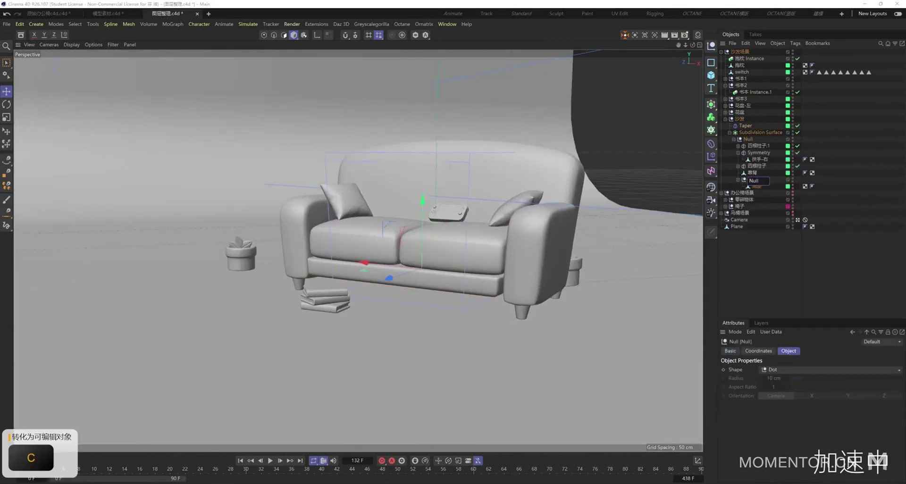
{"action": "key", "text": "ctrl+v"}
- Wrap the sofa's 靠背 mesh and the 四根柱子 object in separate nulls named 靠背 and 四根柱子
{"action": "left_click", "coordinate": [752, 172]}
{"action": "key", "text": "alt+g"}
{"action": "key", "text": "ctrl+z"}
{"action": "key", "text": "ctrl+z"}
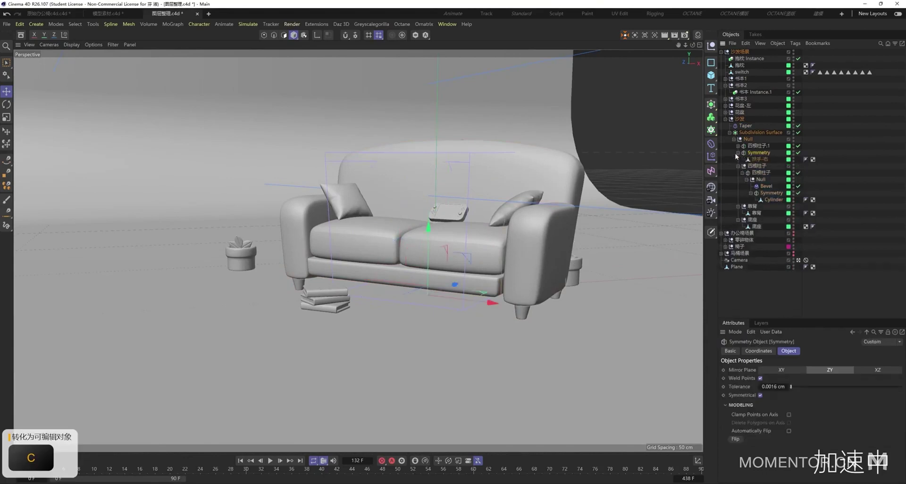
- Wrap the armrest Symmetry object in its own null and name the null 扶手
{"action": "double_click", "coordinate": [752, 153]}
{"action": "key", "text": "ctrl+v"}
{"action": "key", "text": "BackSpace"}
{"action": "key", "text": "BackSpace"}
- Wrap the seat cushion object 四根柱子.1 in a null and rename both the object and its null 坐垫
{"action": "left_click", "coordinate": [738, 146]}
{"action": "key", "text": "ctrl+z"}
{"action": "key", "text": "alt+g"}
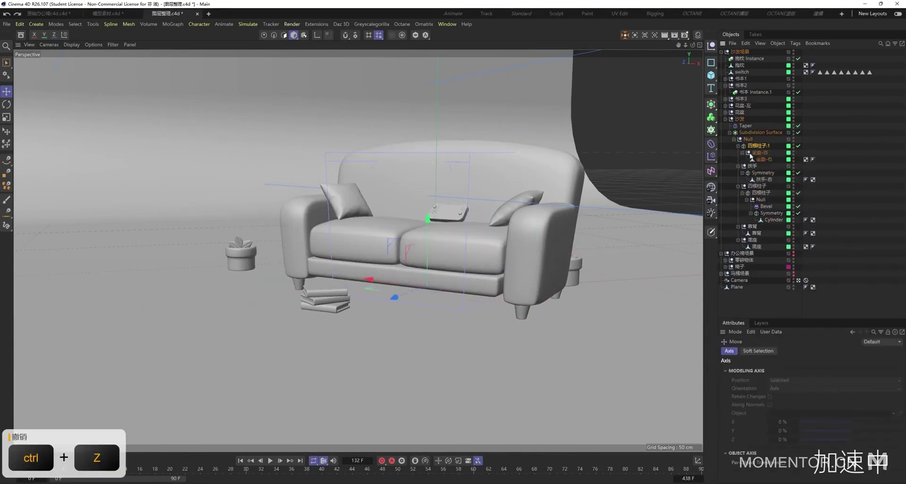
{"action": "double_click", "coordinate": [757, 152]}
{"action": "key", "text": "ctrl+v"}
{"action": "key", "text": "ctrl+z"}
{"action": "key", "text": "c"}
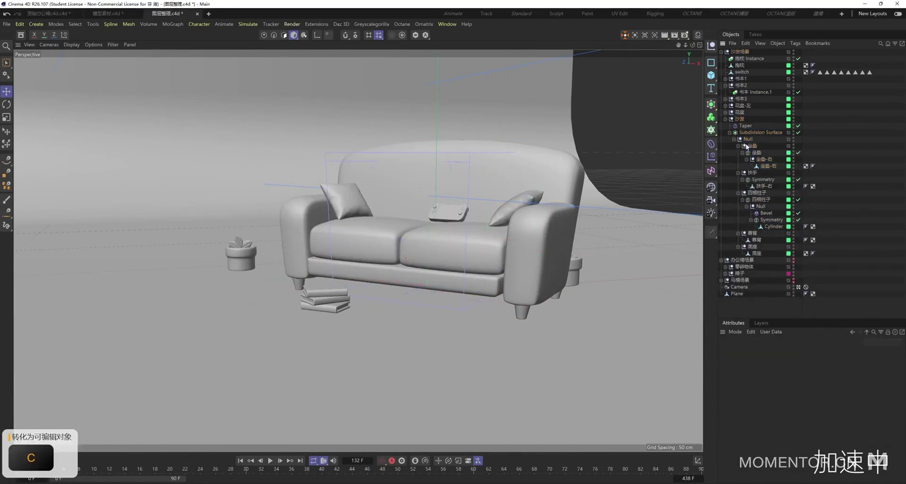
- Rename the null inside the sofa's Subdivision Surface as 沙发 and collapse the whole sofa hierarchy
{"action": "key", "text": "ctrl+z"}
{"action": "double_click", "coordinate": [749, 139]}
{"action": "type", "text": "沙发"}
{"action": "left_click", "coordinate": [762, 133]}
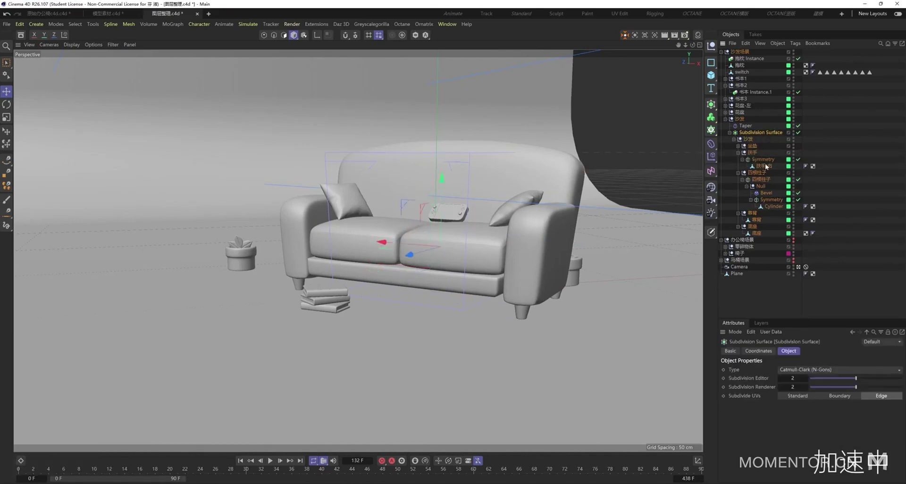
{"action": "key", "text": "alt+g"}
{"action": "key", "text": "ctrl+z"}
{"action": "left_click", "coordinate": [729, 132]}
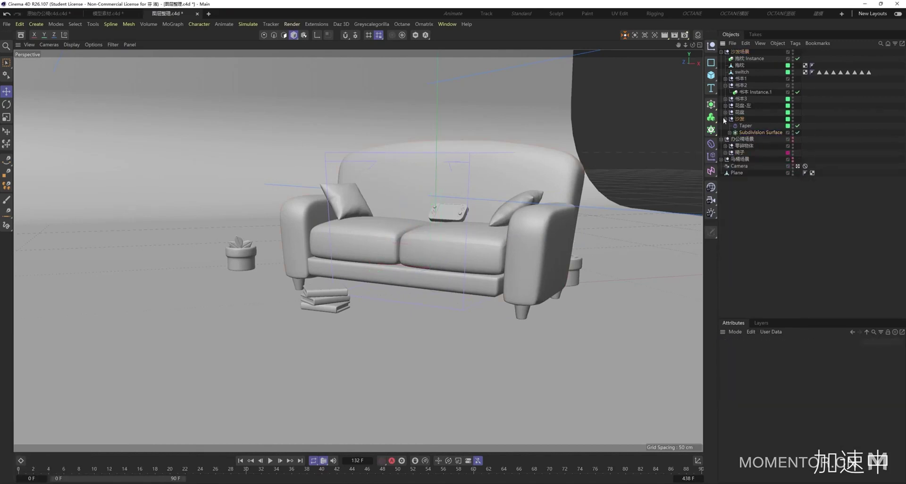
{"action": "left_click", "coordinate": [725, 119]}
- Wrap 抱枕 Instance and the 抱枕 mesh in separate nulls named 抱枕2 and 抱枕
{"action": "left_click", "coordinate": [739, 119]}
{"action": "left_click_drag", "start_coordinate": [509, 183], "coordinate": [549, 205]}
{"action": "key", "text": "ctrl+z"}
{"action": "type", "text": "c"}
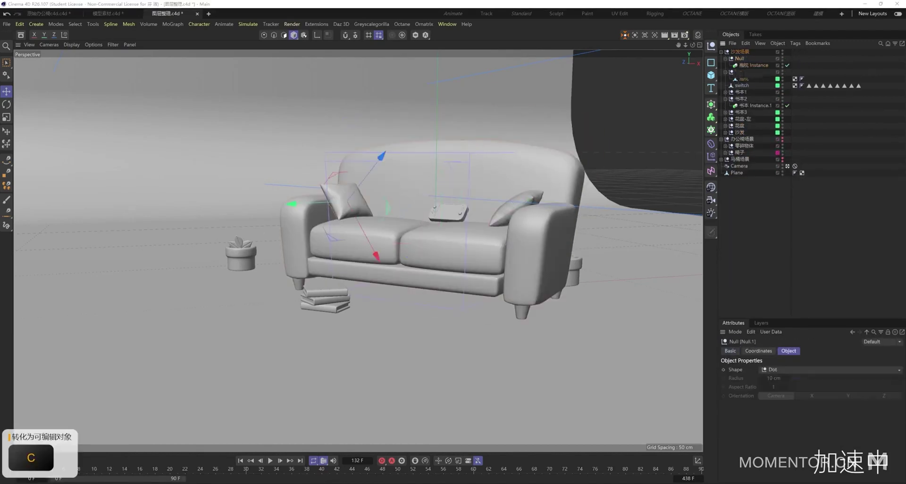
{"action": "type", "text": "抱枕2"}
- Wrap the switch mesh in a null named switch and collapse the pillow and switch nulls
{"action": "left_click", "coordinate": [741, 86]}
{"action": "key", "text": "c"}
{"action": "double_click", "coordinate": [740, 86]}
{"action": "type", "text": "switch"}
{"action": "left_click", "coordinate": [725, 59]}
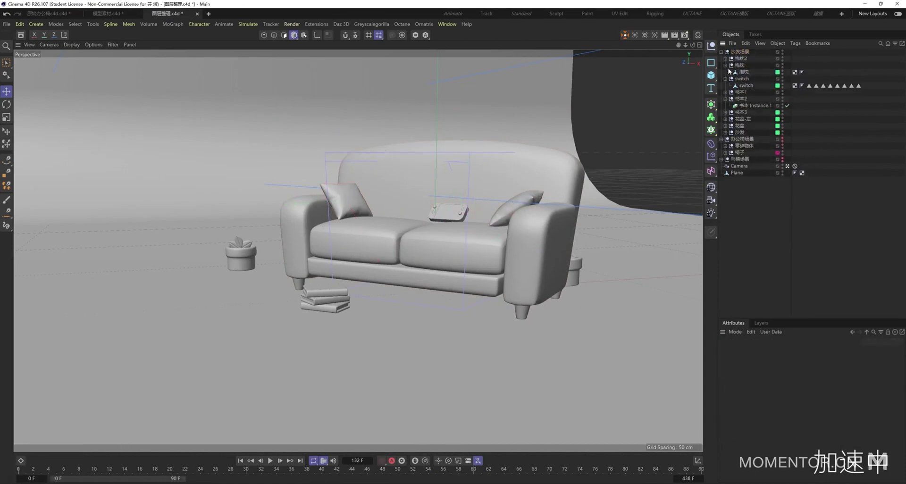
{"action": "left_click", "coordinate": [725, 65]}
{"action": "left_click", "coordinate": [739, 65]}
- Group the three book nulls and both flowerpot nulls of the sofa scene under one null named 零碎物体
{"action": "left_click_drag", "start_coordinate": [500, 221], "coordinate": [373, 217], "text": "alt"}
{"action": "left_click", "coordinate": [589, 274]}
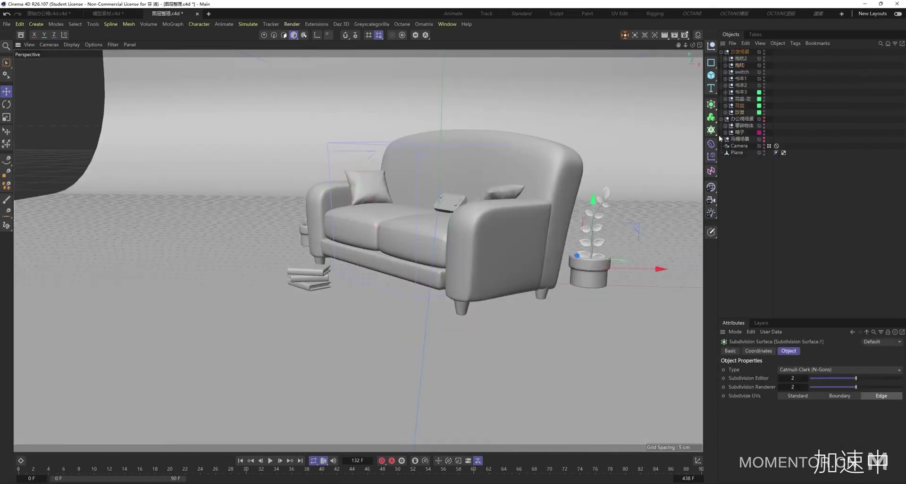
{"action": "left_click", "coordinate": [739, 106]}
{"action": "left_click", "coordinate": [742, 99], "text": "ctrl"}
{"action": "key", "text": "alt+g"}
{"action": "double_click", "coordinate": [740, 79]}
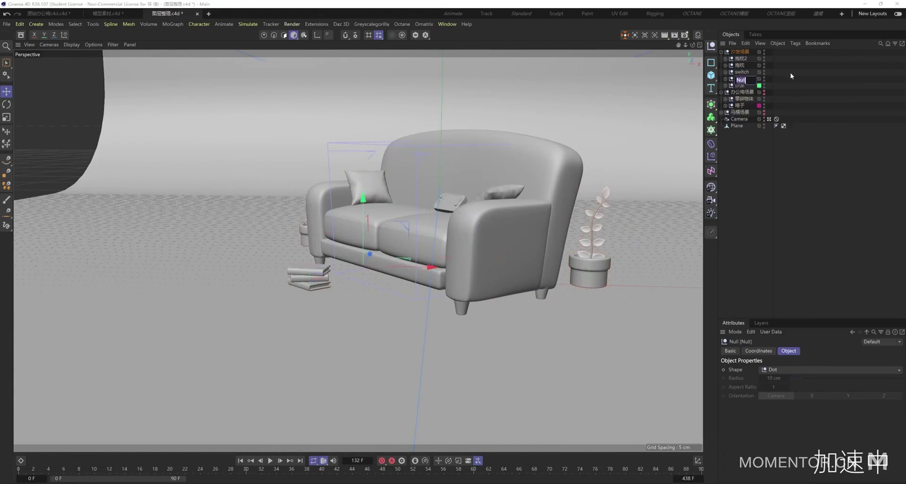
{"action": "type", "text": "零碎物体"}
{"action": "left_click", "coordinate": [748, 80]}
- Collapse and hide 沙发场景 and show 马桶场景 in the viewport
{"action": "left_click", "coordinate": [721, 52]}
{"action": "scroll", "coordinate": [437, 221], "scroll_direction": "down", "scroll_amount": 3}
{"action": "left_click_drag", "start_coordinate": [437, 221], "coordinate": [672, 184], "text": "alt"}
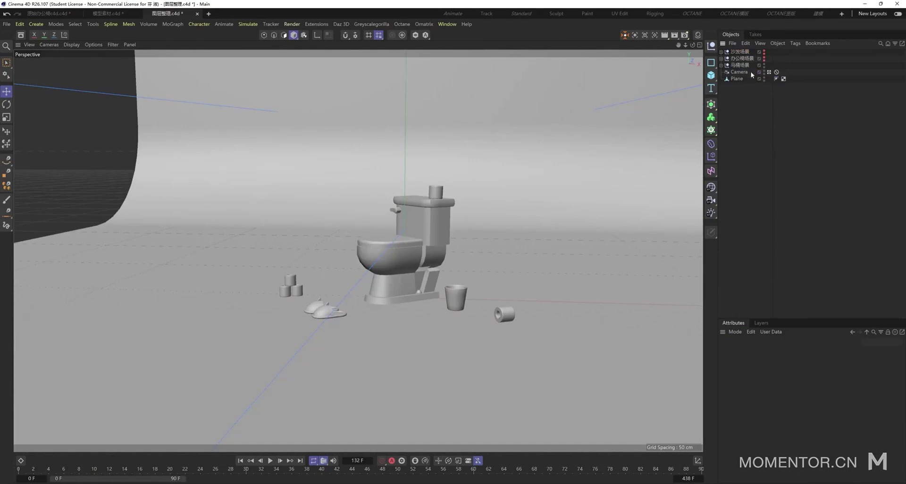
- Duplicate 马桶场景, reorder the scenes so the original comes first and the copy last, and expand the original
{"action": "left_click_drag", "start_coordinate": [746, 50], "coordinate": [746, 50], "text": "ctrl"}
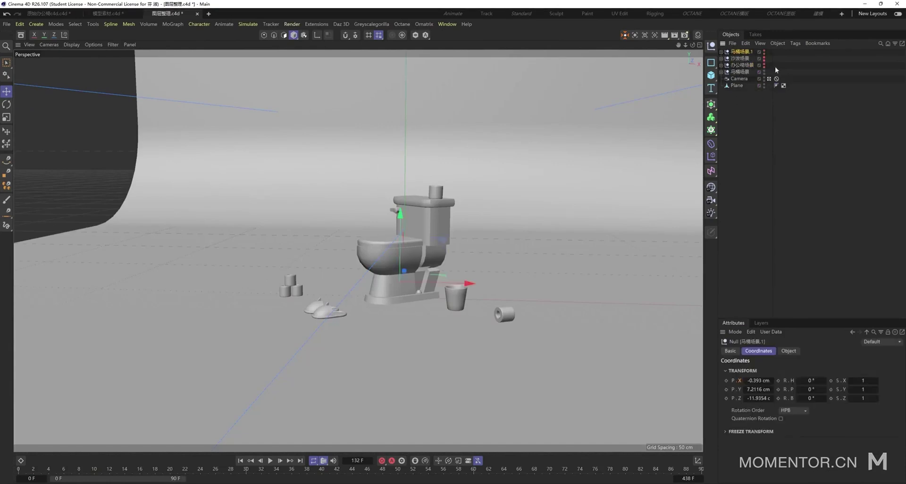
{"action": "left_click", "coordinate": [781, 123]}
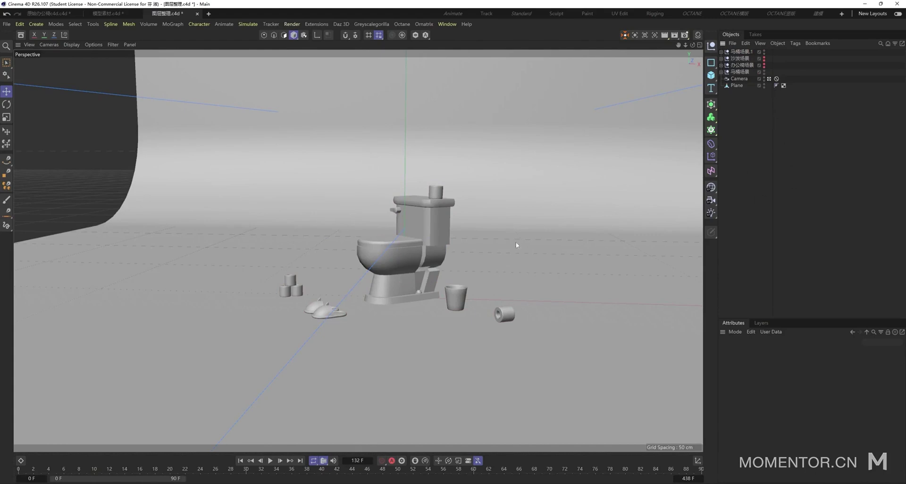
{"action": "left_click_drag", "start_coordinate": [746, 73], "coordinate": [746, 76]}
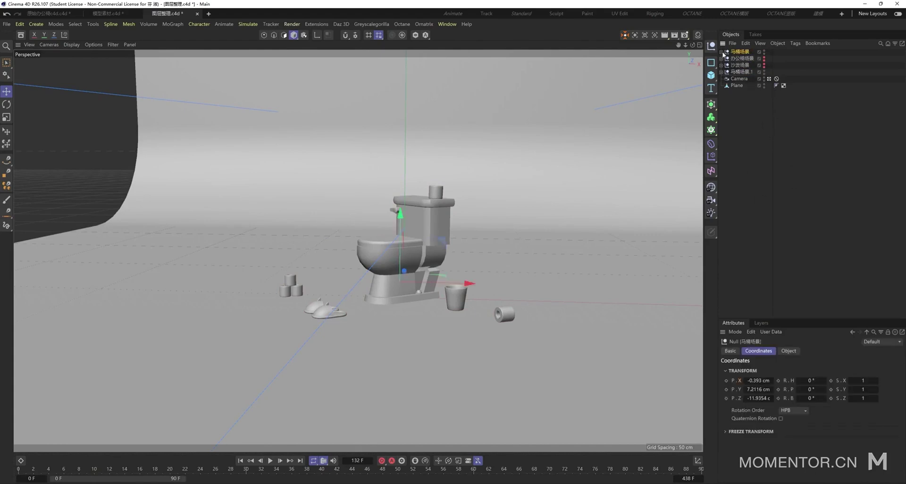
{"action": "left_click", "coordinate": [721, 52]}
{"action": "left_click", "coordinate": [796, 81]}
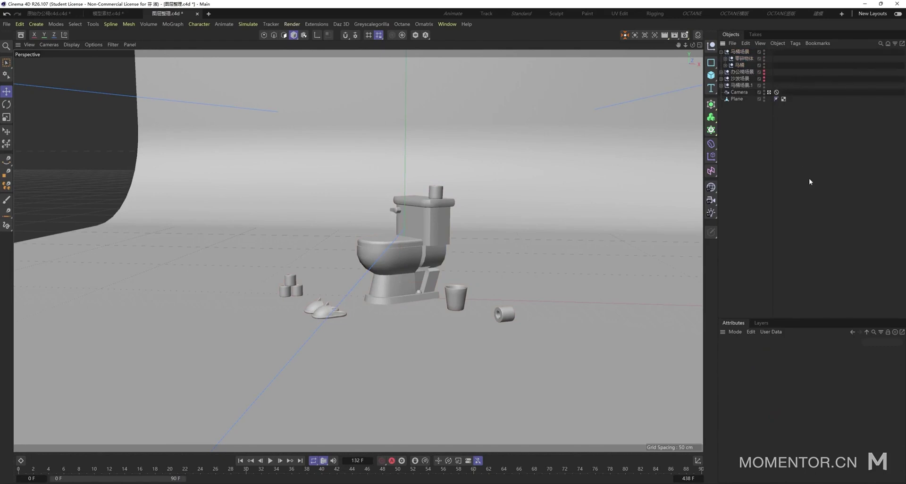
- Create a new null at the top of the hierarchy and name it 总控
{"action": "left_click", "coordinate": [711, 47]}
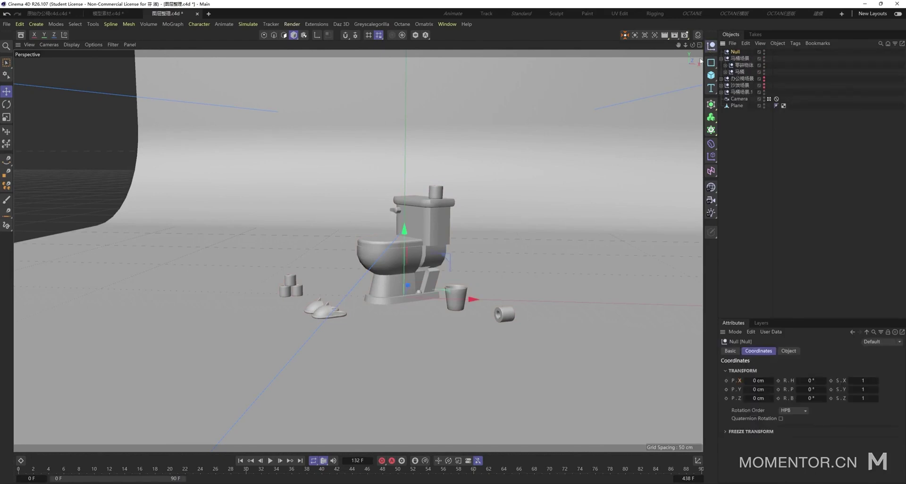
{"action": "double_click", "coordinate": [735, 51]}
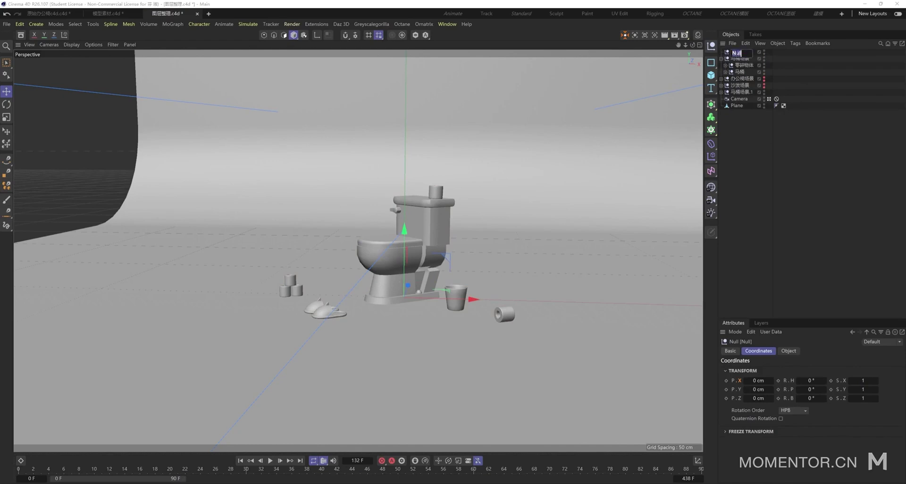
{"action": "key", "text": "space"}
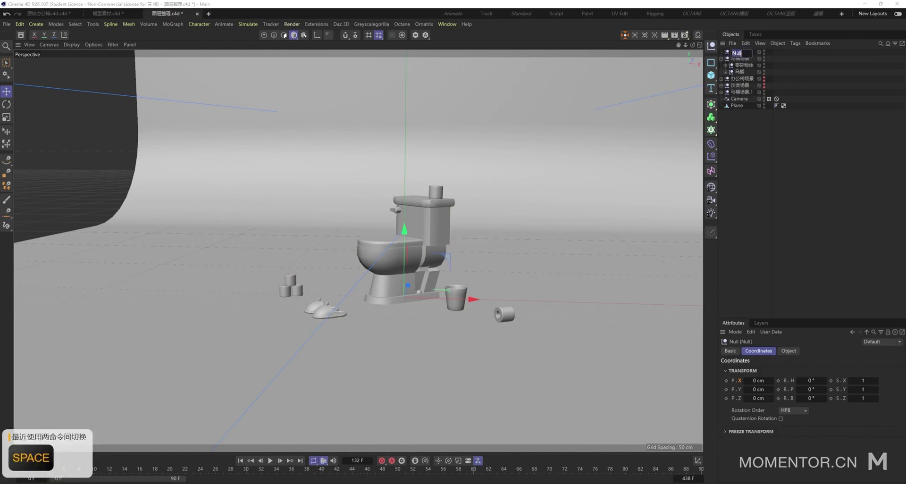
{"action": "type", "text": "总控"}
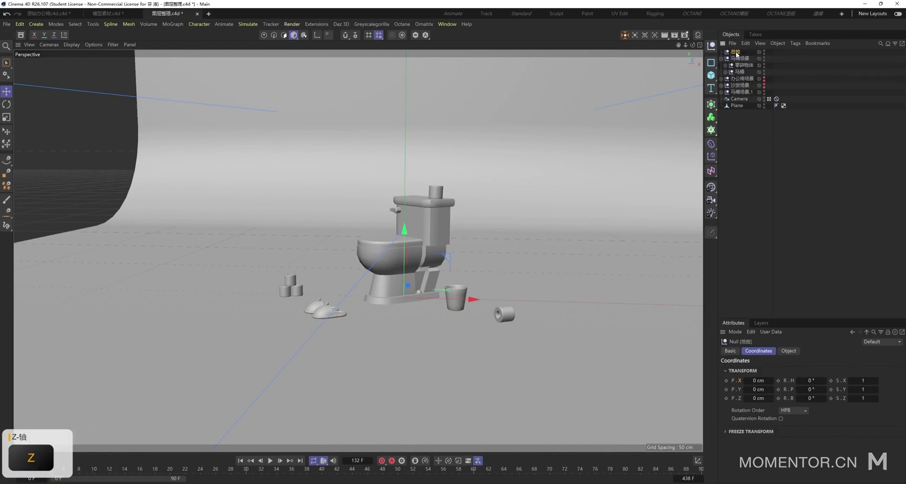
{"action": "left_click", "coordinate": [798, 72]}
- Set the display shape of the 总控 null to Rectangle and enlarge its radius
{"action": "left_click", "coordinate": [734, 52]}
{"action": "left_click_drag", "start_coordinate": [800, 319], "coordinate": [800, 234]}
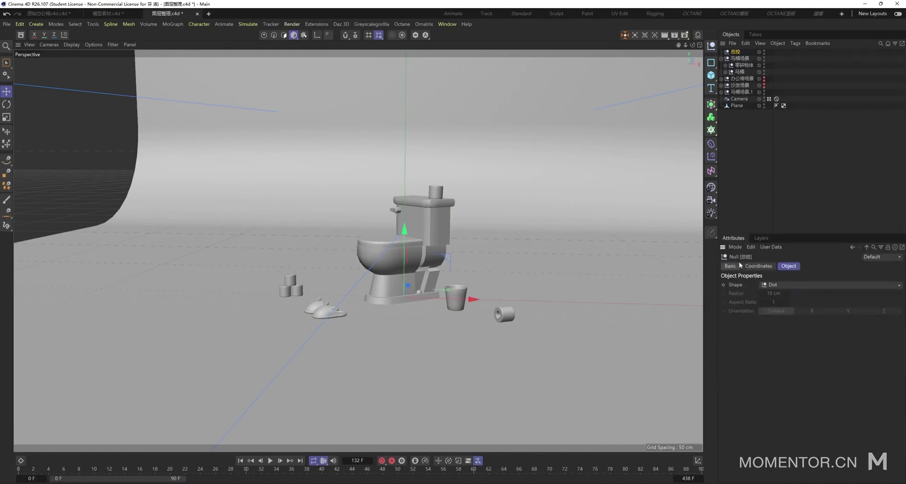
{"action": "left_click", "coordinate": [731, 266]}
{"action": "left_click", "coordinate": [758, 266]}
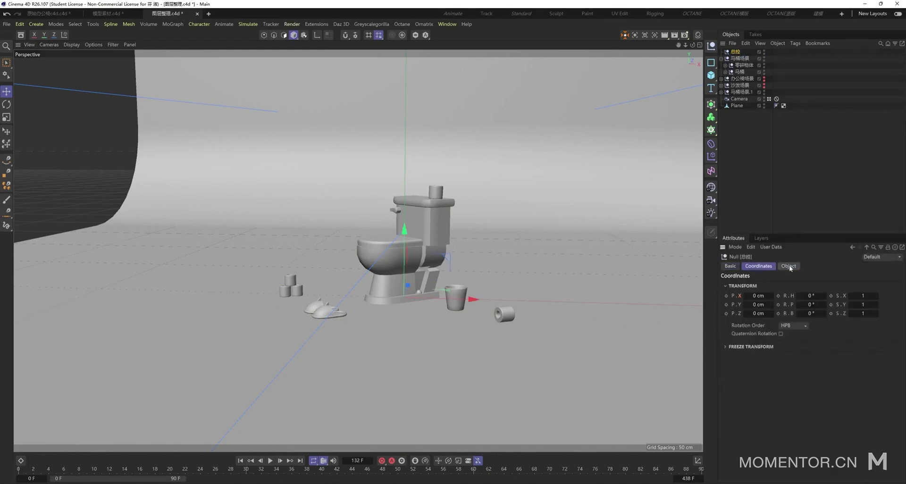
{"action": "left_click", "coordinate": [787, 266]}
{"action": "left_click", "coordinate": [802, 286]}
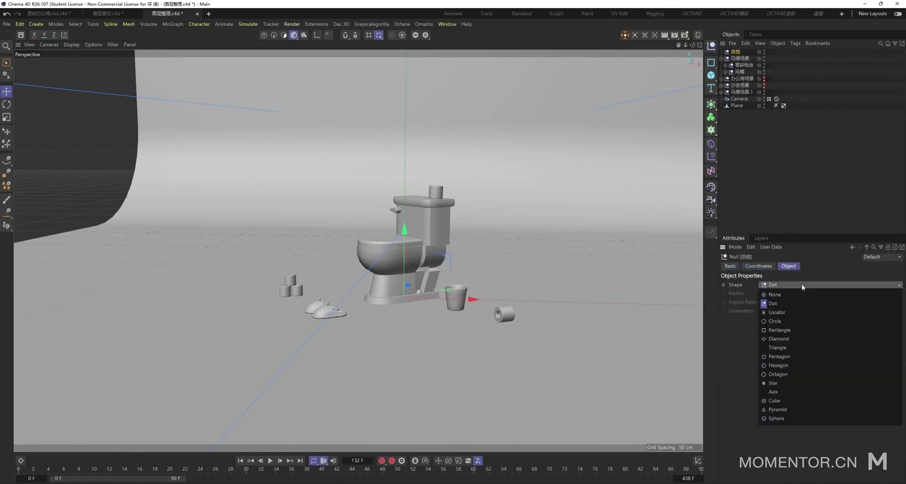
{"action": "left_click", "coordinate": [800, 331]}
{"action": "left_click_drag", "start_coordinate": [804, 294], "coordinate": [817, 294]}
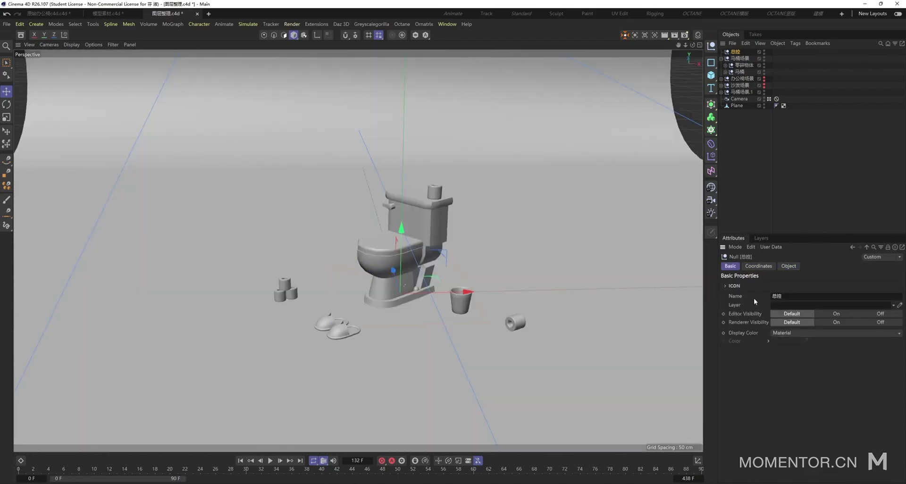
- Give the 总控 null a custom icon color of fully saturated red
{"action": "left_click", "coordinate": [725, 286]}
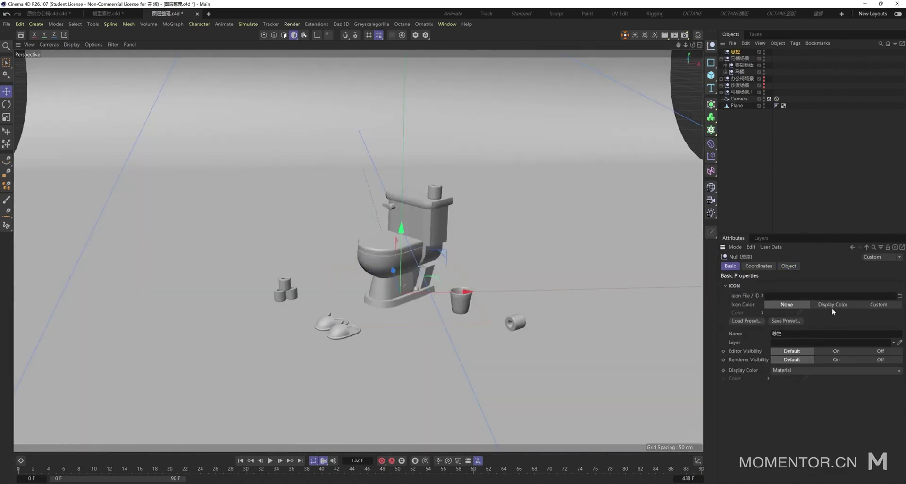
{"action": "left_click", "coordinate": [852, 305]}
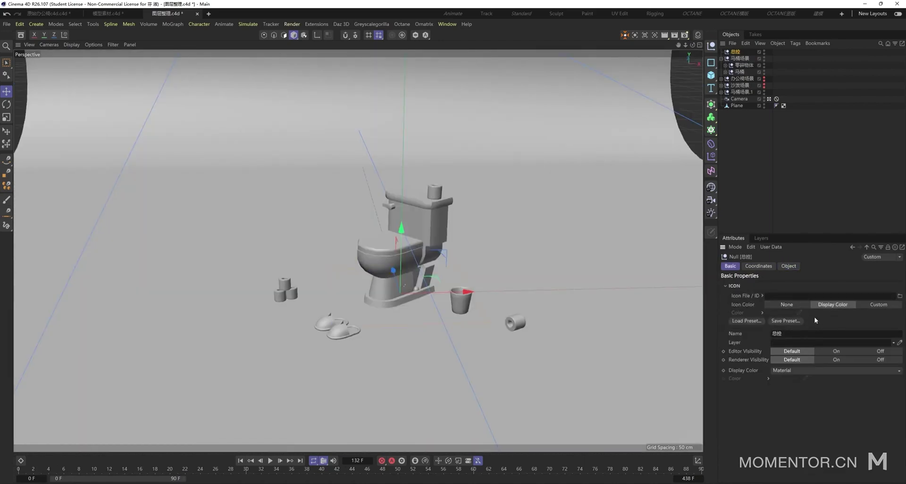
{"action": "left_click", "coordinate": [786, 314]}
{"action": "left_click", "coordinate": [847, 383]}
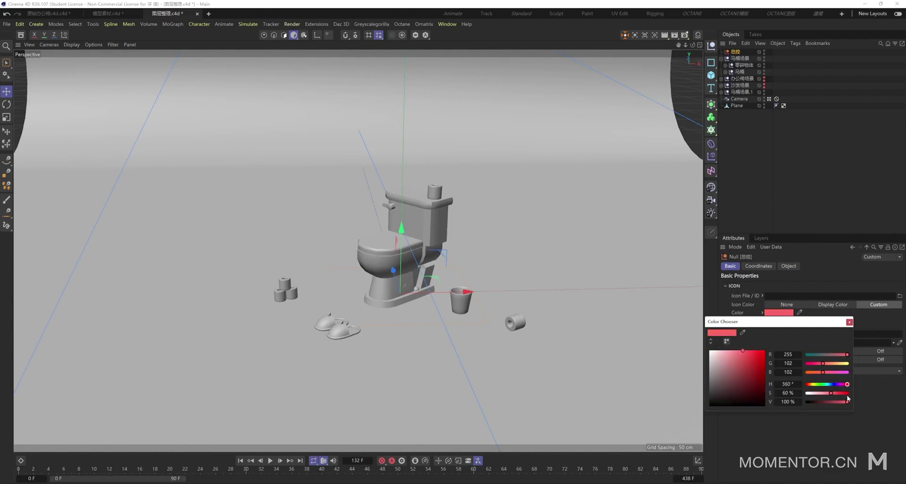
{"action": "left_click", "coordinate": [847, 394]}
{"action": "left_click", "coordinate": [851, 427]}
{"action": "left_click", "coordinate": [805, 173]}
- Set the 总控 null's display color to Custom and make it pure red
{"action": "left_click_drag", "start_coordinate": [599, 186], "coordinate": [703, 143], "text": "alt"}
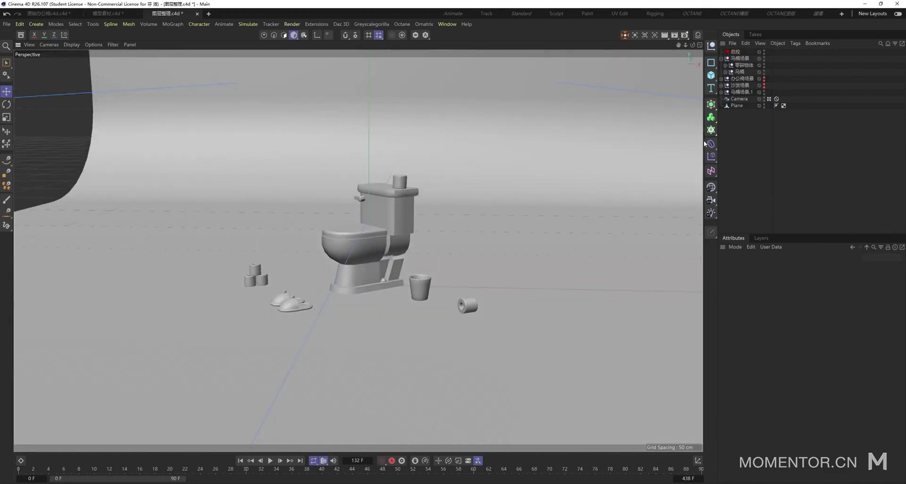
{"action": "left_click", "coordinate": [735, 52]}
{"action": "left_click", "coordinate": [802, 371]}
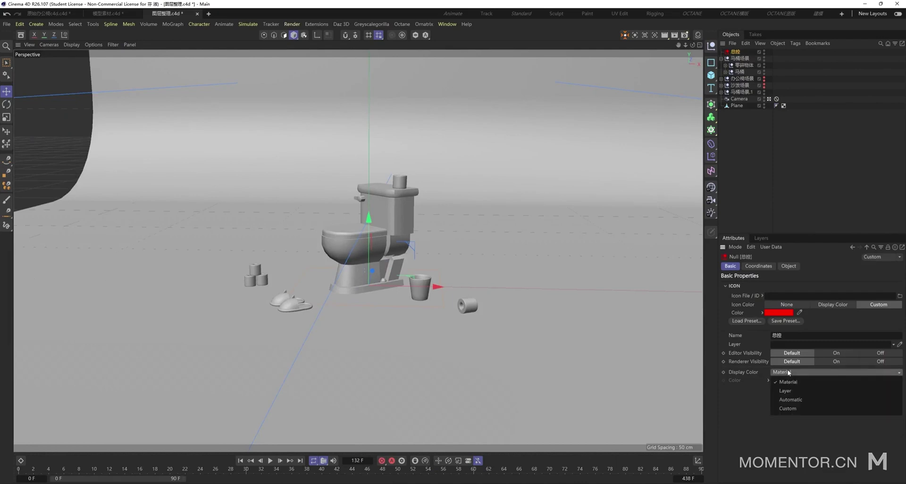
{"action": "left_click", "coordinate": [803, 410]}
{"action": "left_click", "coordinate": [795, 382]}
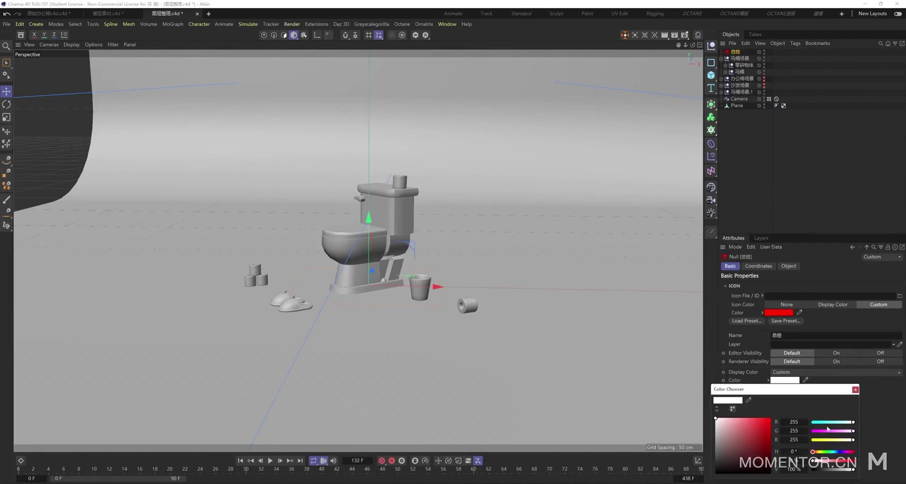
{"action": "left_click_drag", "start_coordinate": [844, 461], "coordinate": [866, 456]}
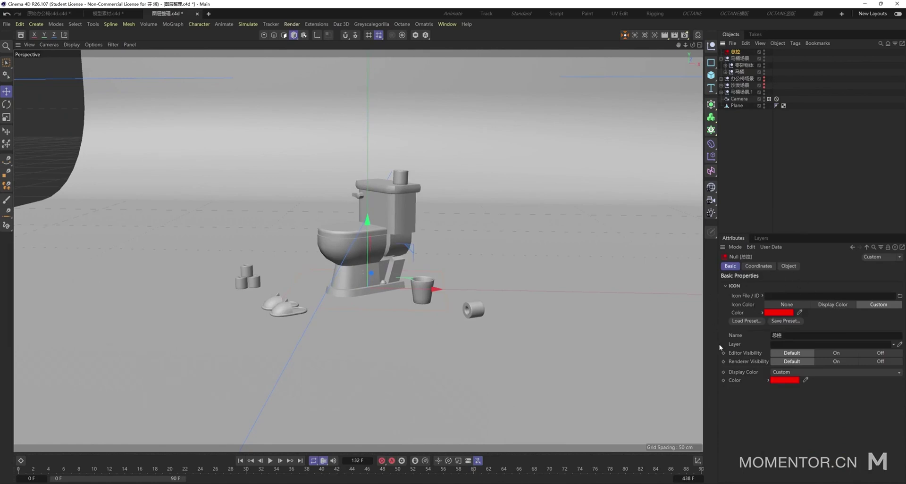
{"action": "left_click_drag", "start_coordinate": [350, 251], "coordinate": [441, 248], "text": "alt"}
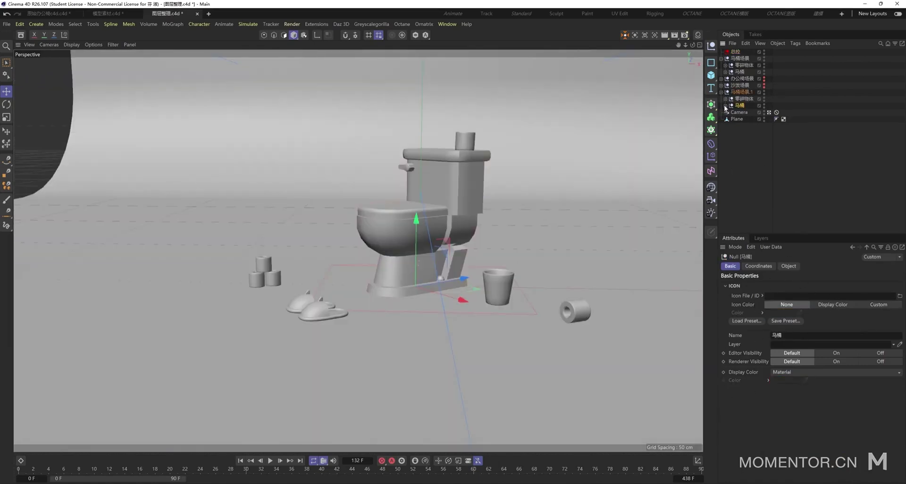
- Create a null at the position of the 马桶 group in 马桶场景.1 and name it 马桶
{"action": "left_click", "coordinate": [725, 106]}
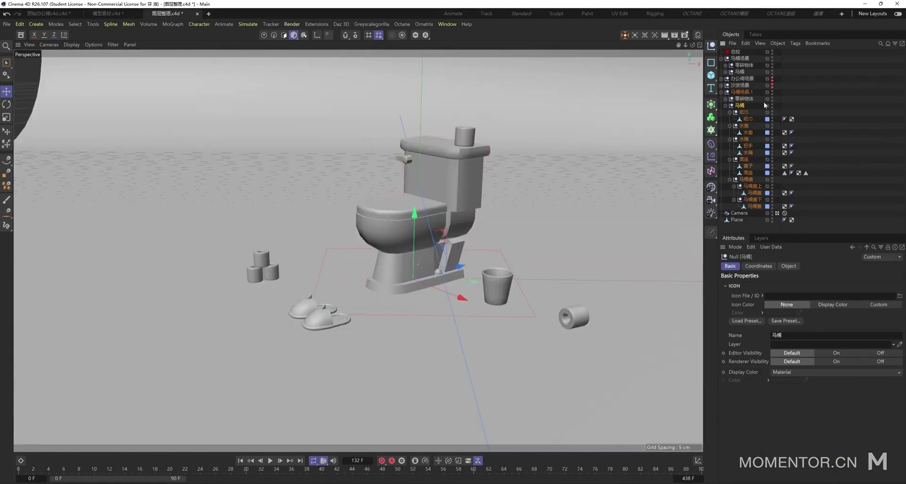
{"action": "left_click", "coordinate": [711, 47], "text": "shift"}
{"action": "left_click", "coordinate": [817, 101]}
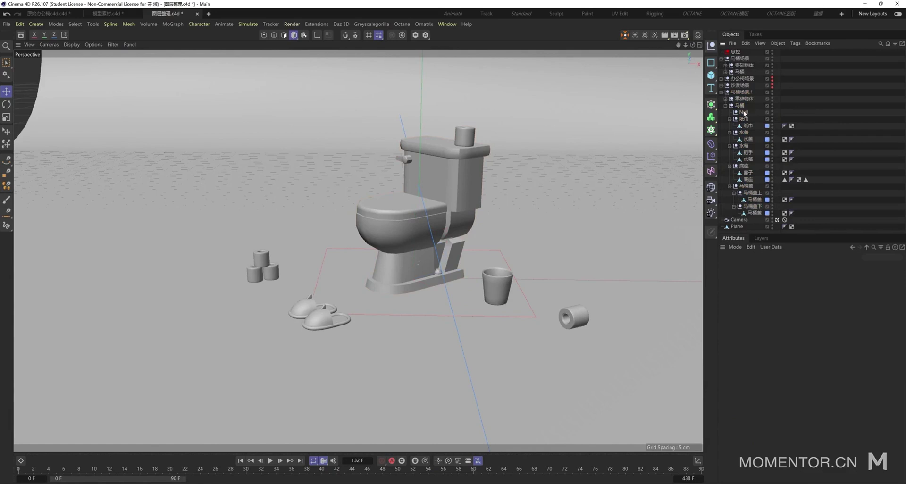
{"action": "double_click", "coordinate": [743, 113]}
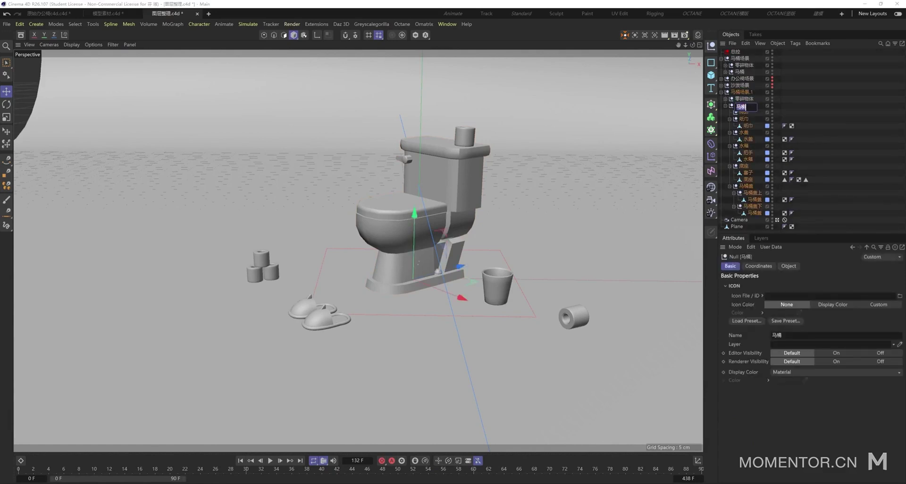
{"action": "key", "text": "c"}
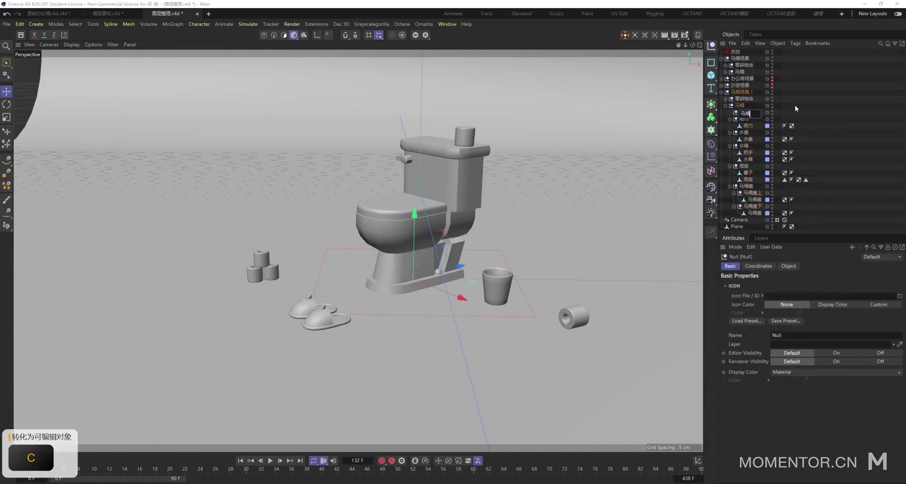
{"action": "left_click", "coordinate": [824, 111]}
- Move the new 马桶 null out of the toilet group and make it a child of 总控
{"action": "left_click_drag", "start_coordinate": [743, 114], "coordinate": [736, 74]}
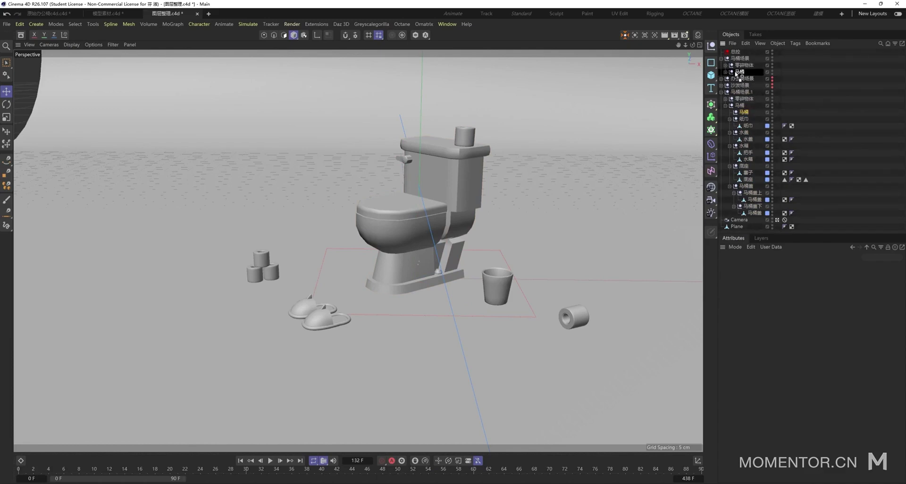
{"action": "left_click", "coordinate": [745, 113]}
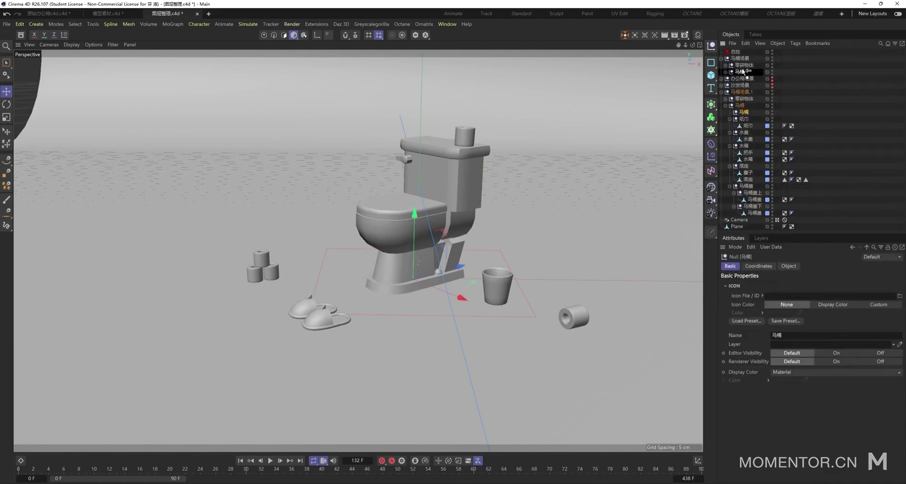
{"action": "left_click_drag", "start_coordinate": [742, 72], "coordinate": [741, 54]}
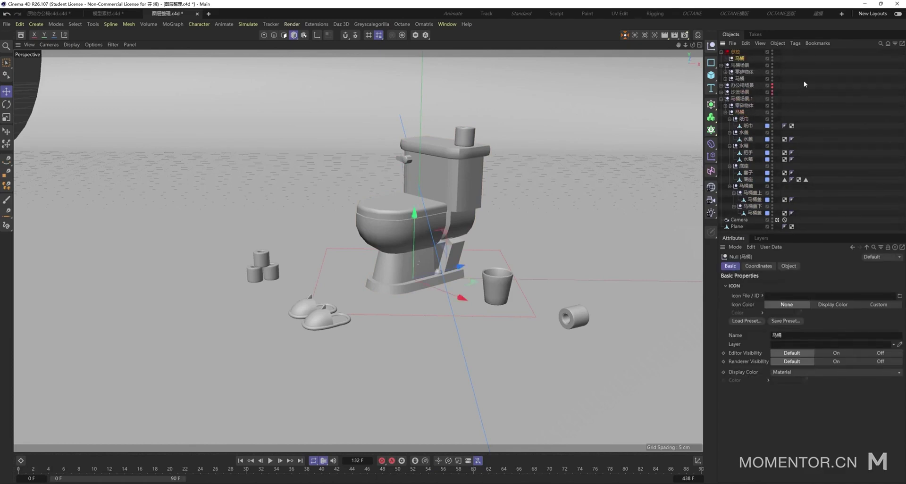
{"action": "left_click", "coordinate": [804, 82]}
{"action": "left_click", "coordinate": [740, 59]}
- Add a Constraint rigging tag to the 马桶 group inside 马桶场景.1
{"action": "left_click", "coordinate": [725, 112]}
{"action": "left_click", "coordinate": [741, 113]}
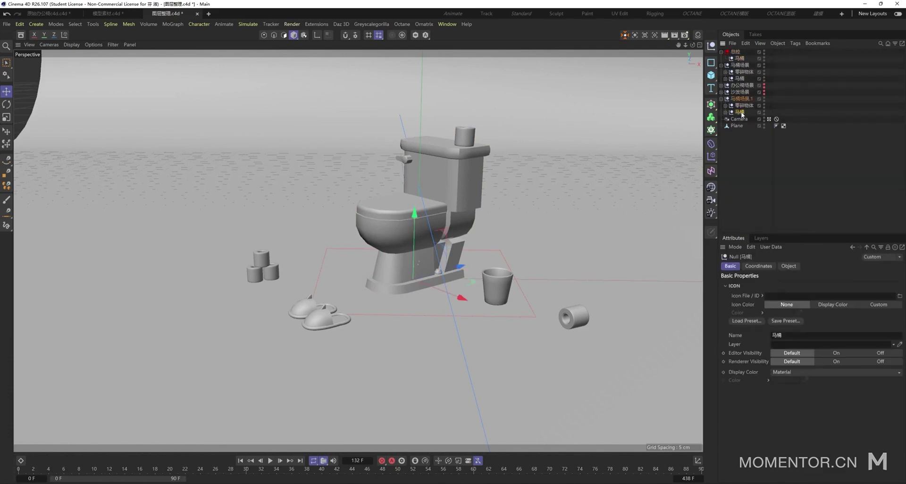
{"action": "right_click", "coordinate": [742, 115]}
{"action": "mouse_move", "coordinate": [798, 133]}
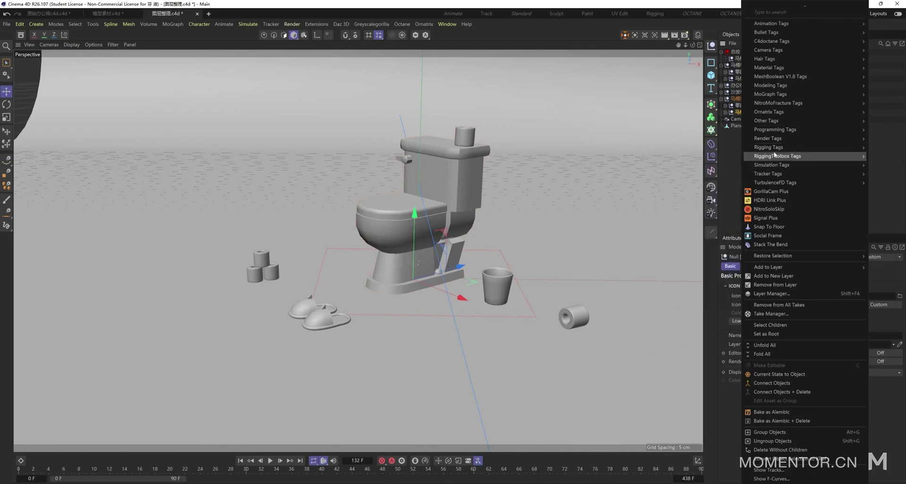
{"action": "mouse_move", "coordinate": [769, 147]}
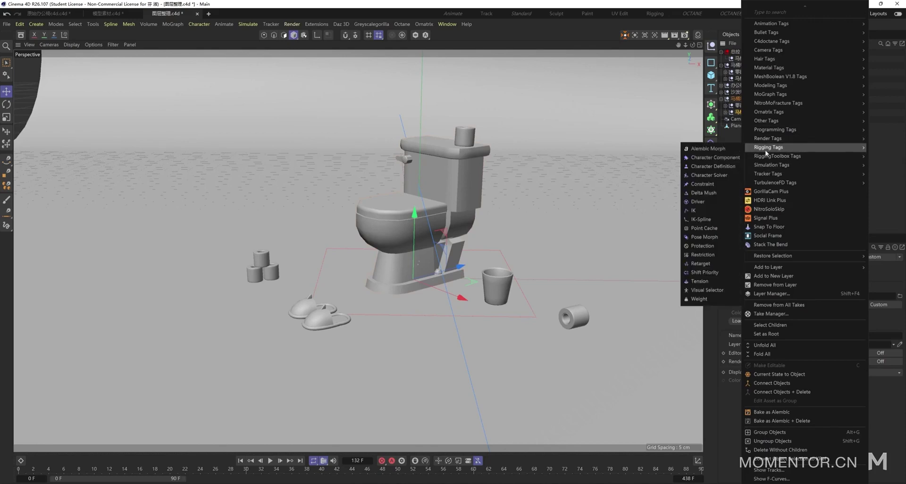
{"action": "left_click", "coordinate": [721, 185]}
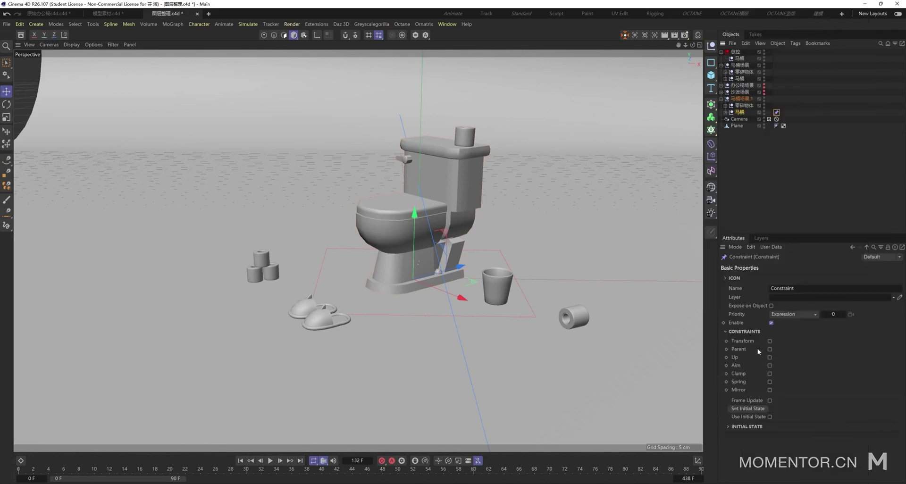
- Enable the tag's Transform constraint and set its target to the 马桶 null under 总控
{"action": "left_click", "coordinate": [770, 341]}
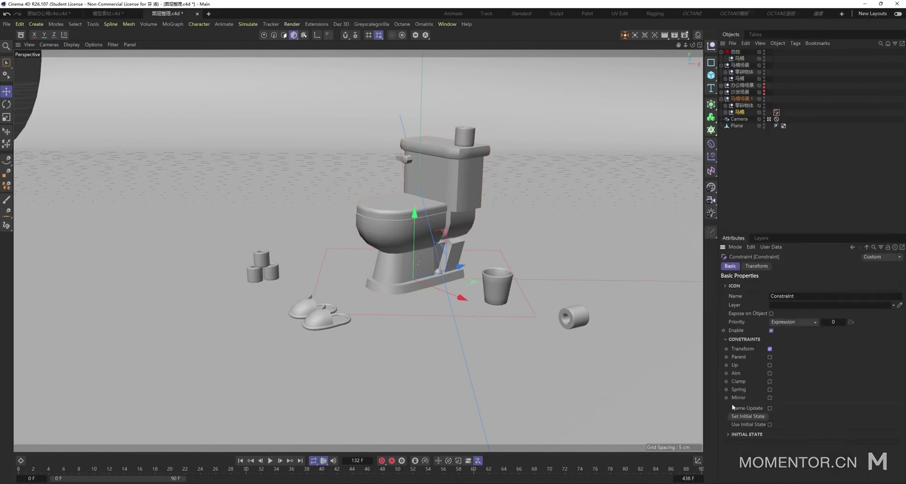
{"action": "left_click", "coordinate": [757, 268]}
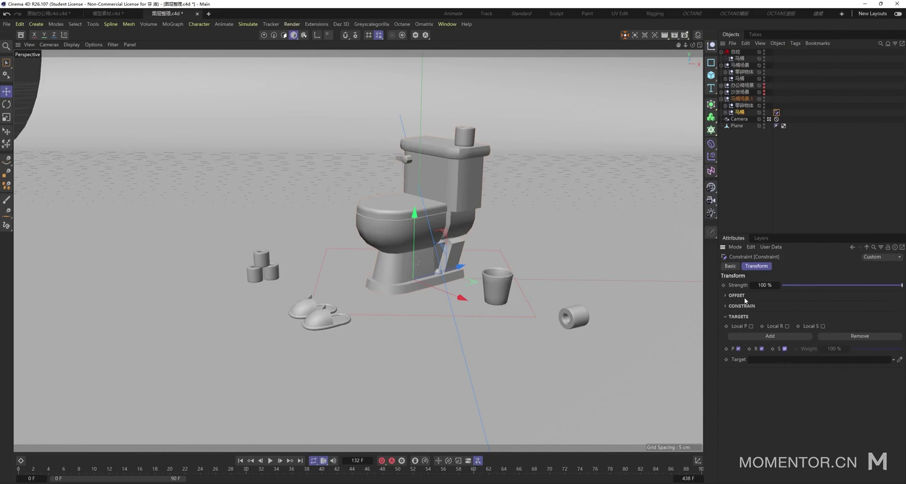
{"action": "left_click_drag", "start_coordinate": [739, 58], "coordinate": [755, 360]}
{"action": "left_click", "coordinate": [832, 61]}
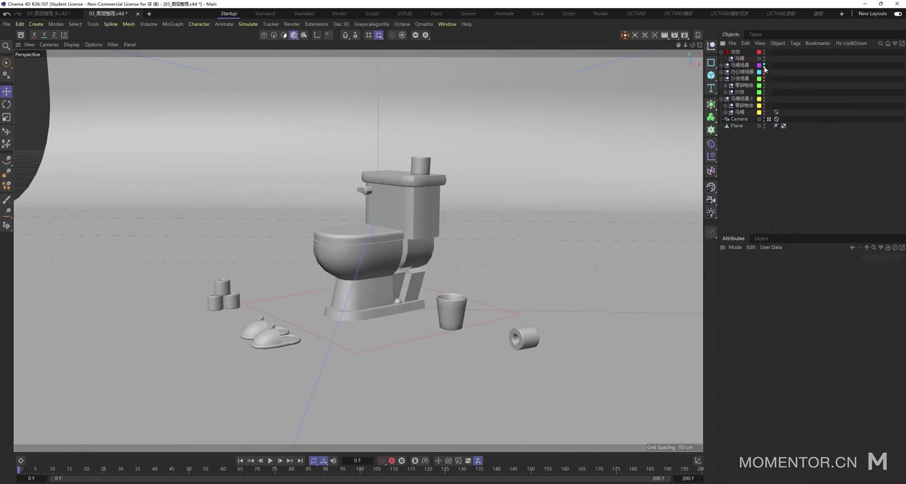
- Test the toilet constraint by moving the 马桶 null under 总控 in the viewport, and undo the move
{"action": "left_click", "coordinate": [739, 58]}
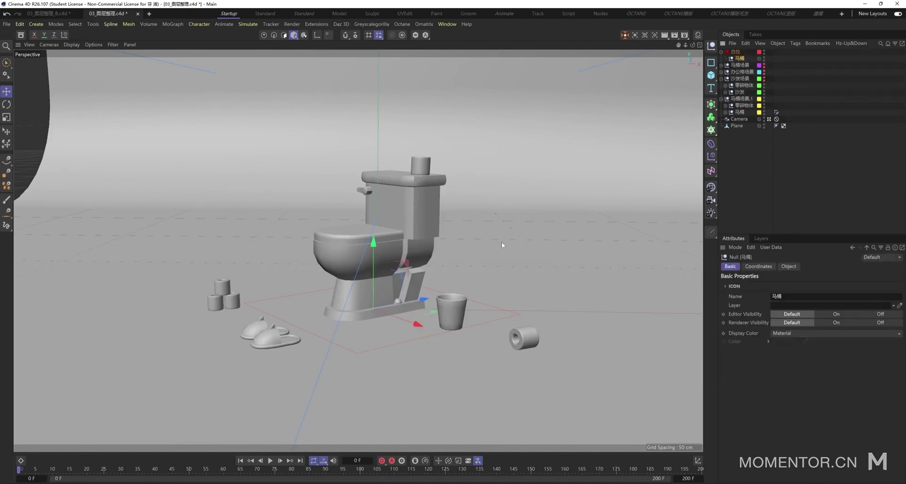
{"action": "left_click_drag", "start_coordinate": [502, 245], "coordinate": [480, 228]}
{"action": "key", "text": "ctrl+z"}
{"action": "left_click", "coordinate": [838, 72]}
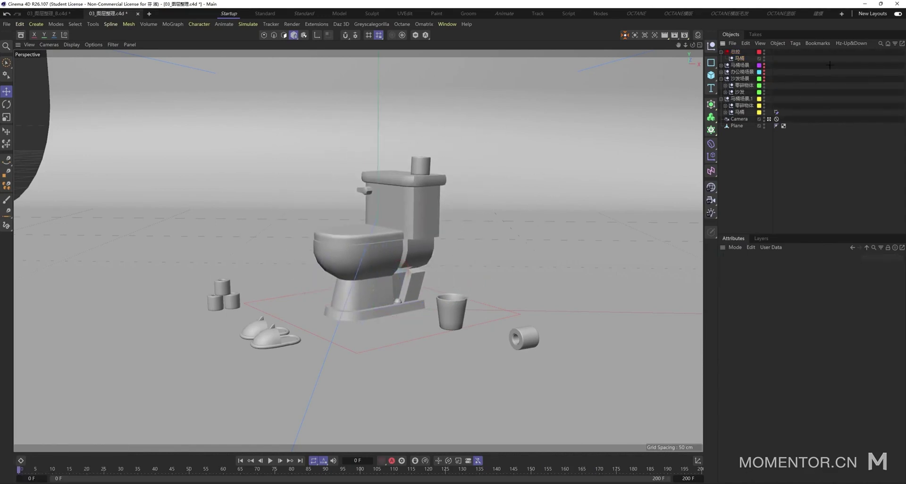
{"action": "left_click", "coordinate": [734, 52]}
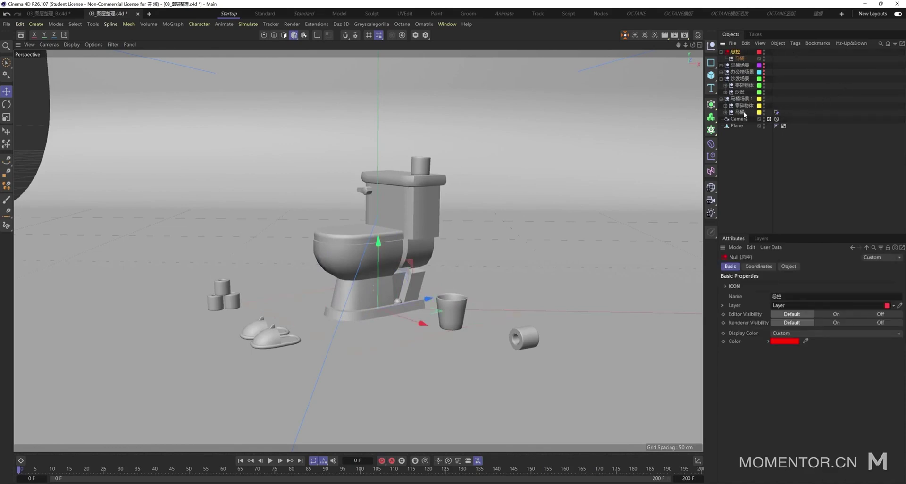
{"action": "left_click", "coordinate": [814, 86]}
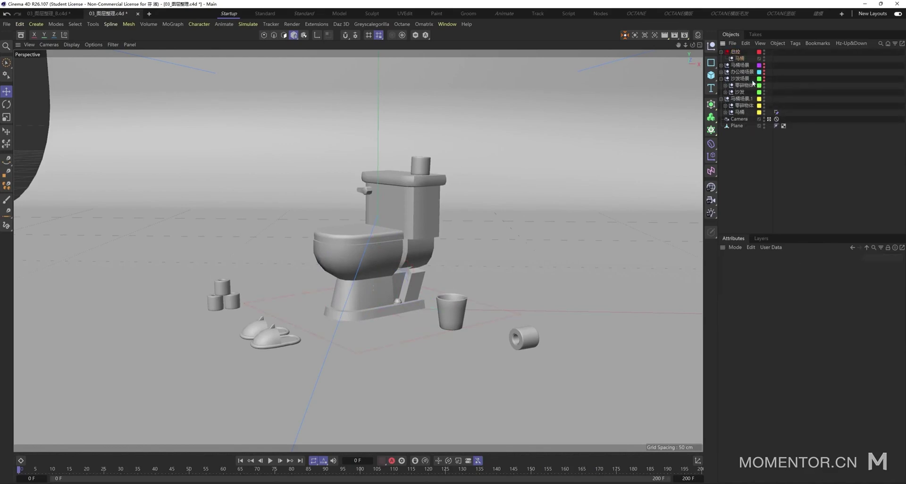
- Expand the 办公椅场景 group, hide 马桶场景.1 and show the office chair scene in the viewport
{"action": "left_click", "coordinate": [741, 72]}
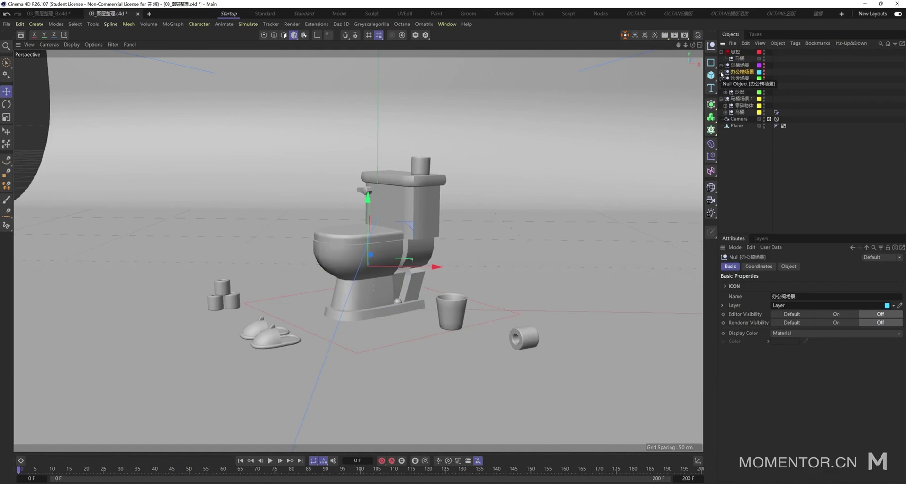
{"action": "left_click", "coordinate": [720, 72]}
{"action": "left_click", "coordinate": [768, 118]}
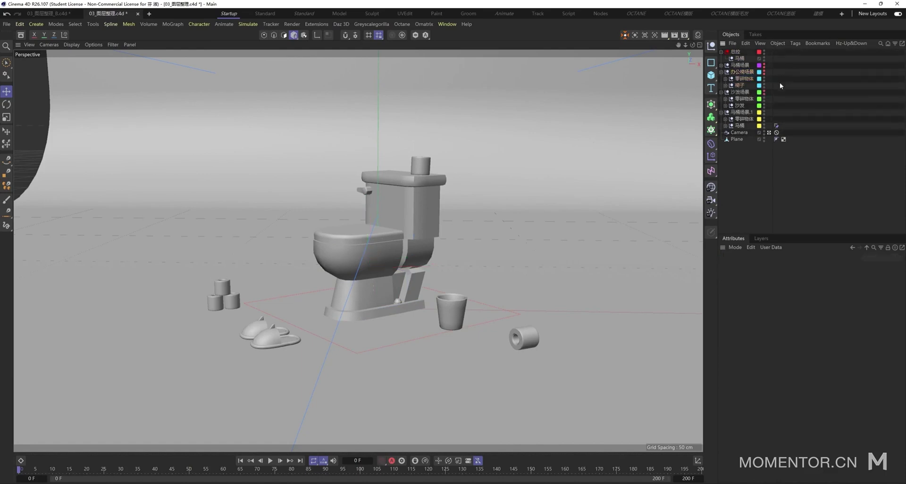
{"action": "left_click", "coordinate": [764, 113]}
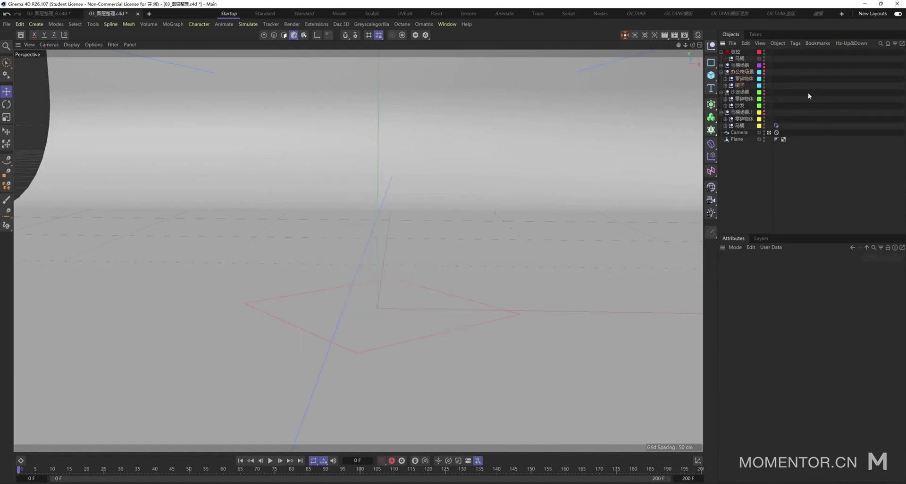
{"action": "left_click", "coordinate": [764, 71]}
- Find the Constraint command with the Commander and apply it to the 椅子 group in 办公椅场景
{"action": "left_click", "coordinate": [739, 85]}
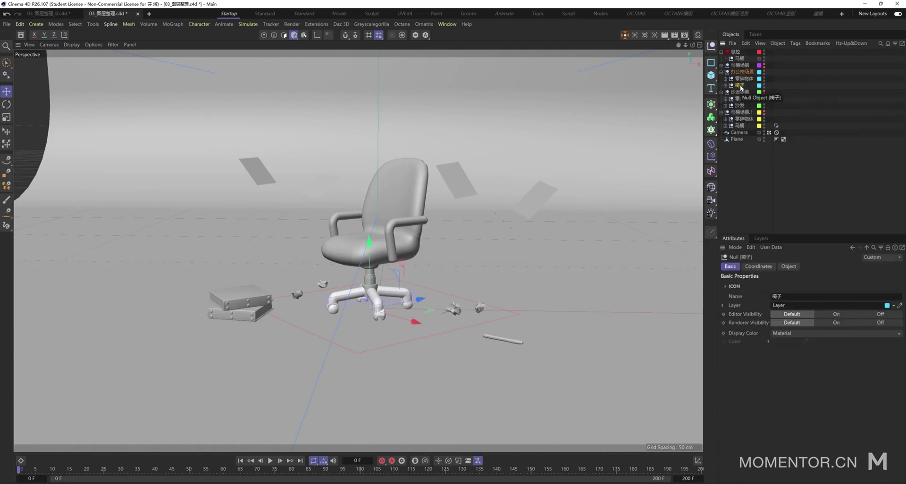
{"action": "key", "text": "shift+c"}
{"action": "type", "text": "con"}
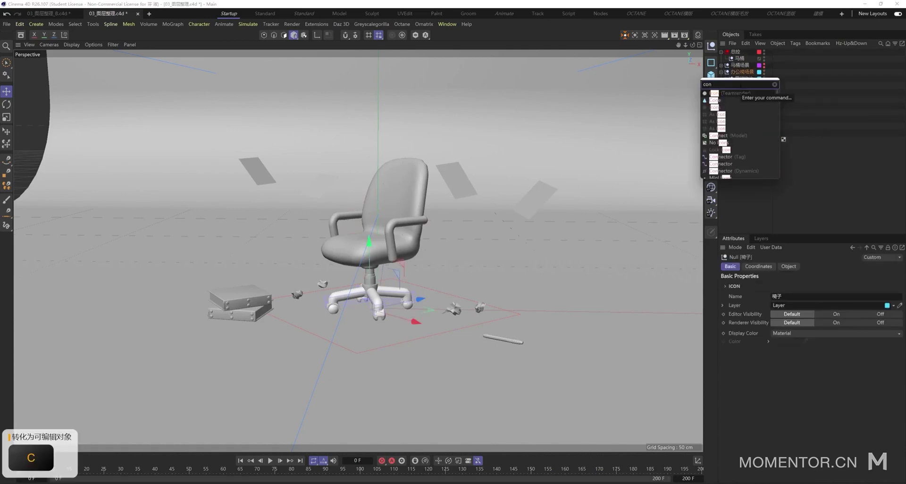
{"action": "type", "text": "str"}
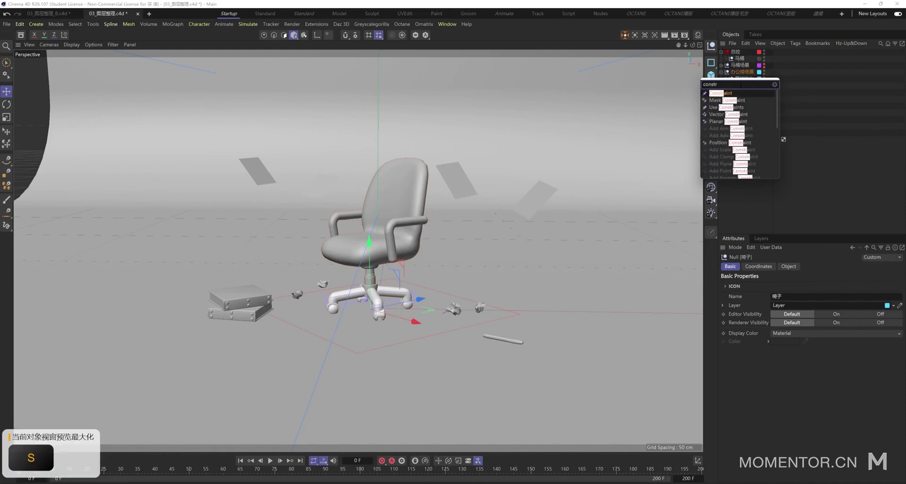
{"action": "type", "text": "aint"}
{"action": "key", "text": "ctrl+a"}
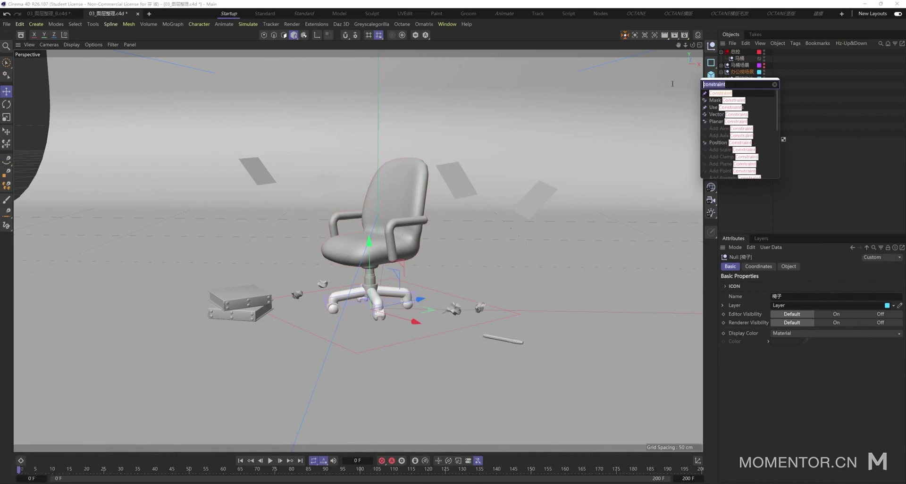
{"action": "left_click", "coordinate": [725, 94]}
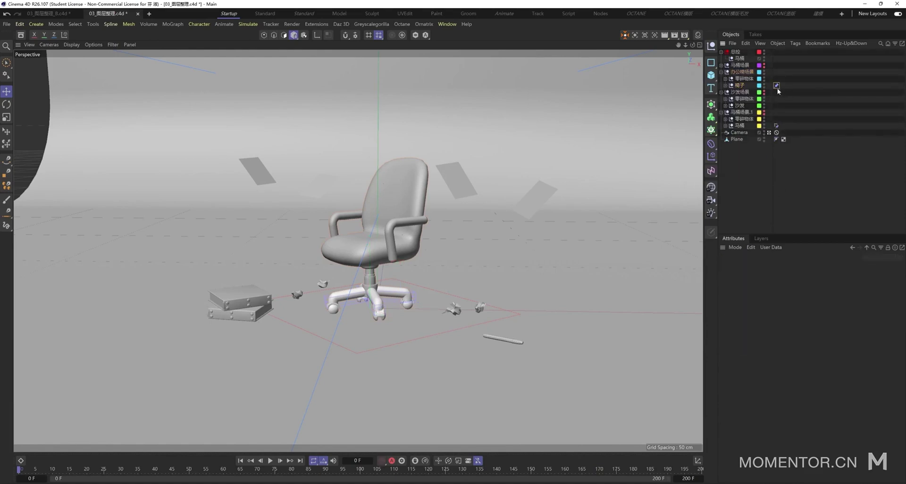
- Create a null inside the 椅子 group of 办公椅场景 at the group's position
{"action": "left_click", "coordinate": [726, 86]}
{"action": "left_click", "coordinate": [802, 73]}
{"action": "left_click", "coordinate": [740, 85]}
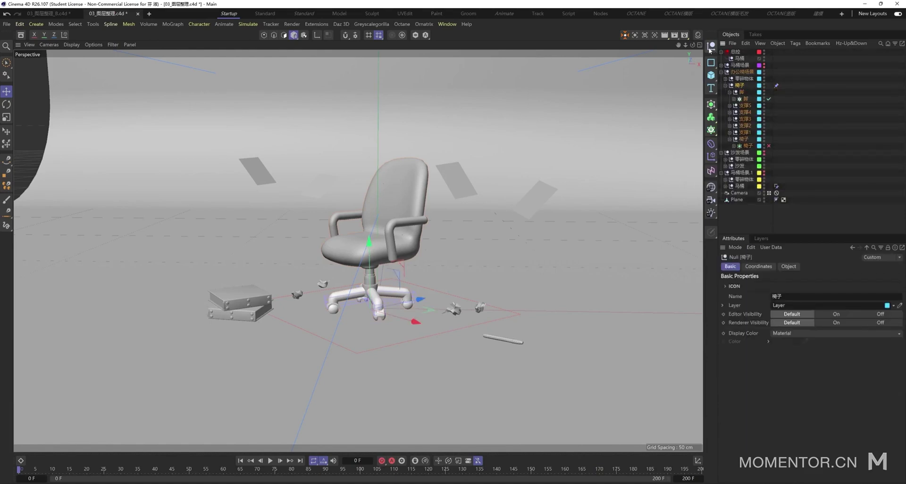
{"action": "left_click", "coordinate": [710, 46], "text": "shift"}
{"action": "left_click", "coordinate": [818, 73]}
- Make the new null a child of 总控 and rename it 椅子
{"action": "left_click_drag", "start_coordinate": [746, 92], "coordinate": [749, 65]}
{"action": "double_click", "coordinate": [743, 66]}
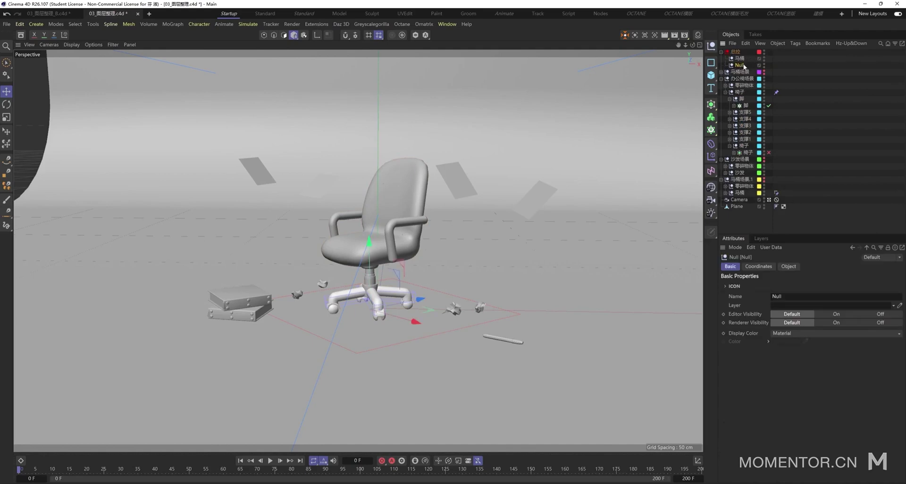
{"action": "key", "text": "ctrl+space"}
{"action": "type", "text": "椅子"}
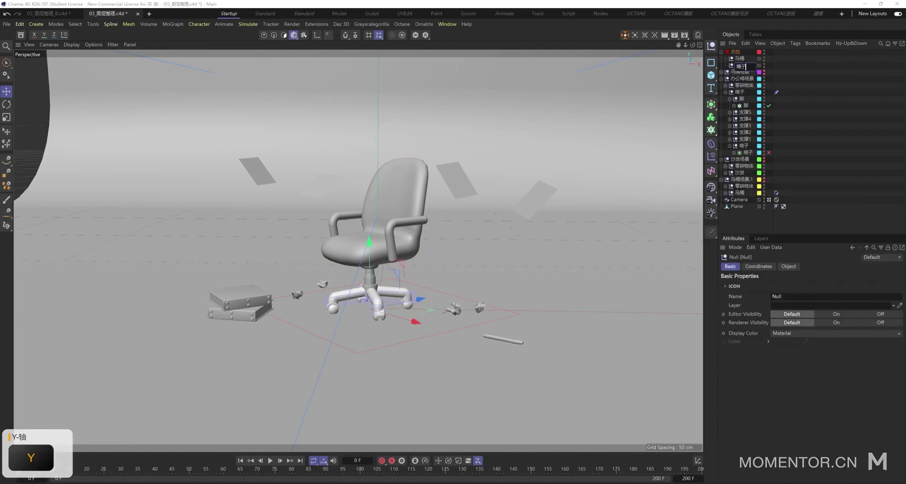
{"action": "key", "text": "Return"}
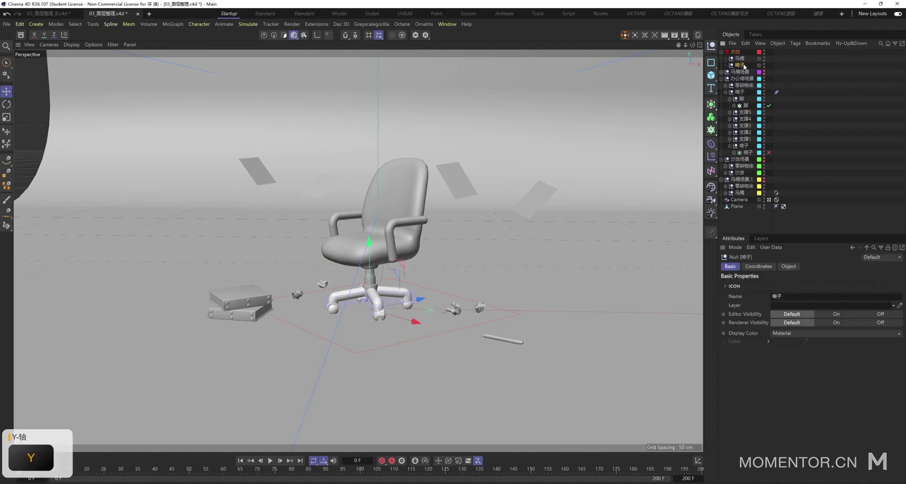
- Enable the chair tag's Transform constraint, target the 椅子 null under 总控, and include scale (S) for the target
{"action": "left_click", "coordinate": [776, 92]}
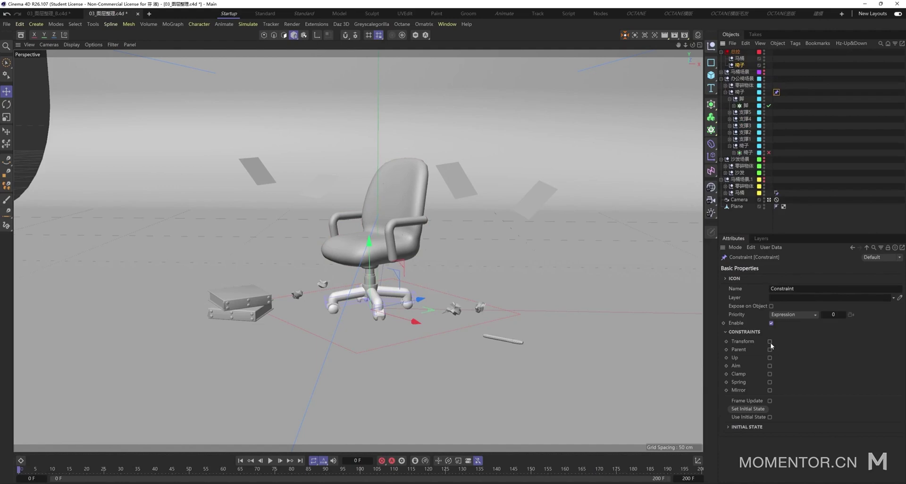
{"action": "left_click", "coordinate": [770, 342]}
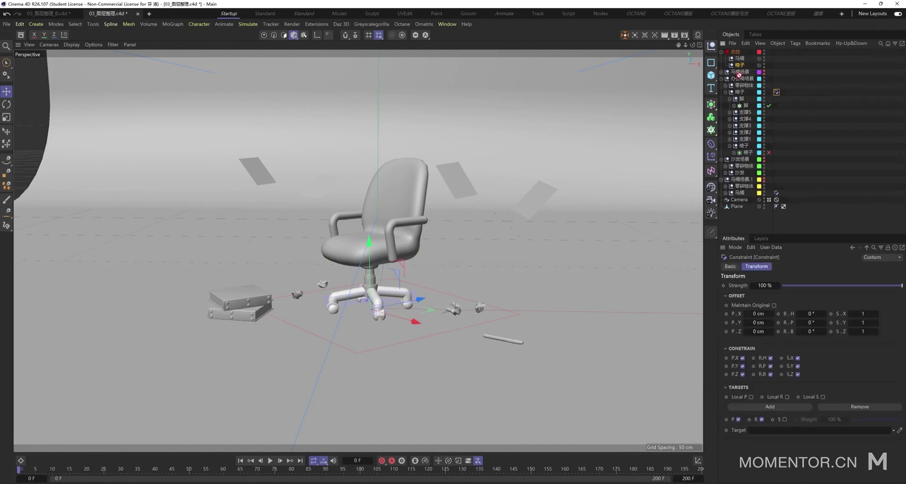
{"action": "left_click_drag", "start_coordinate": [738, 75], "coordinate": [772, 432]}
{"action": "left_click", "coordinate": [784, 419]}
{"action": "left_click", "coordinate": [749, 73]}
- Test the chair constraint by moving the 椅子 null under 总控 in the viewport, and undo the move
{"action": "left_click", "coordinate": [741, 66]}
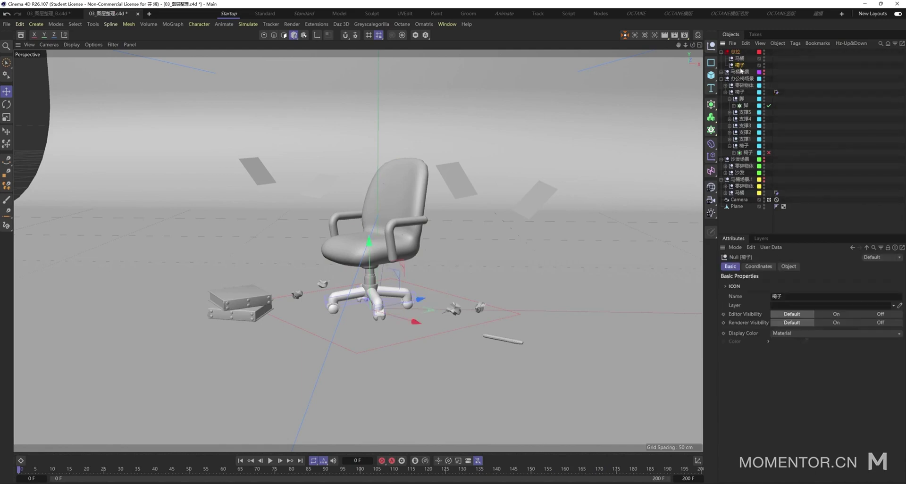
{"action": "left_click_drag", "start_coordinate": [455, 226], "coordinate": [532, 168]}
{"action": "key", "text": "ctrl+z"}
{"action": "key", "text": "ctrl+z"}
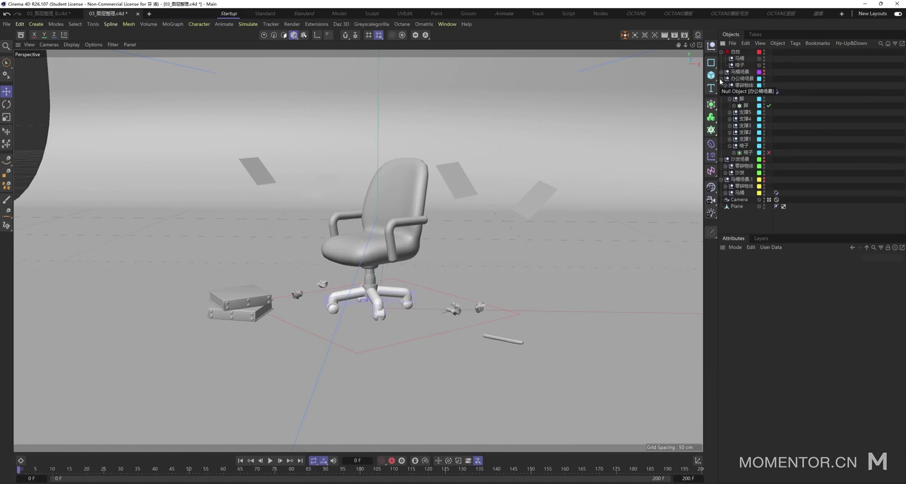
- Collapse the 办公椅场景 group and hide it in the viewport
{"action": "left_click", "coordinate": [721, 78]}
{"action": "left_click", "coordinate": [763, 78]}
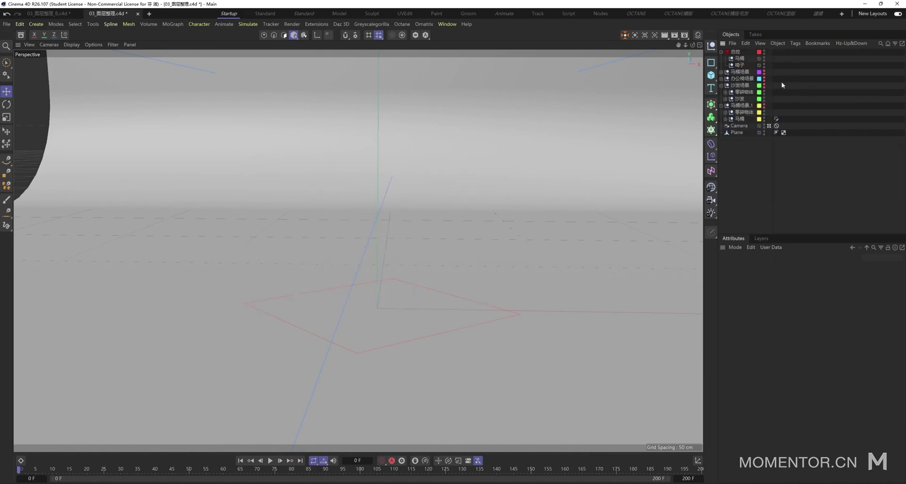
- Show the 沙发场景 group in the viewport and add a Constraint tag with Transform enabled to its 沙发 null
{"action": "left_click", "coordinate": [763, 85]}
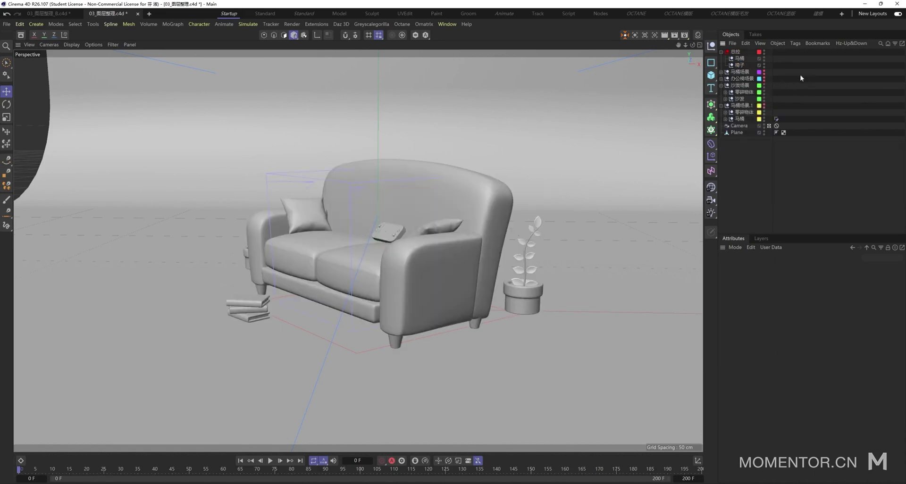
{"action": "left_click", "coordinate": [725, 99]}
{"action": "left_click", "coordinate": [740, 99]}
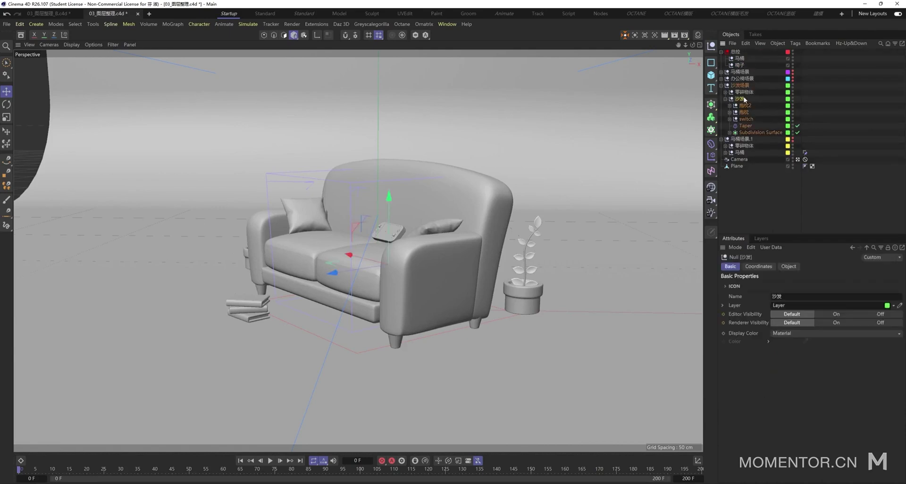
{"action": "key", "text": "shift+c"}
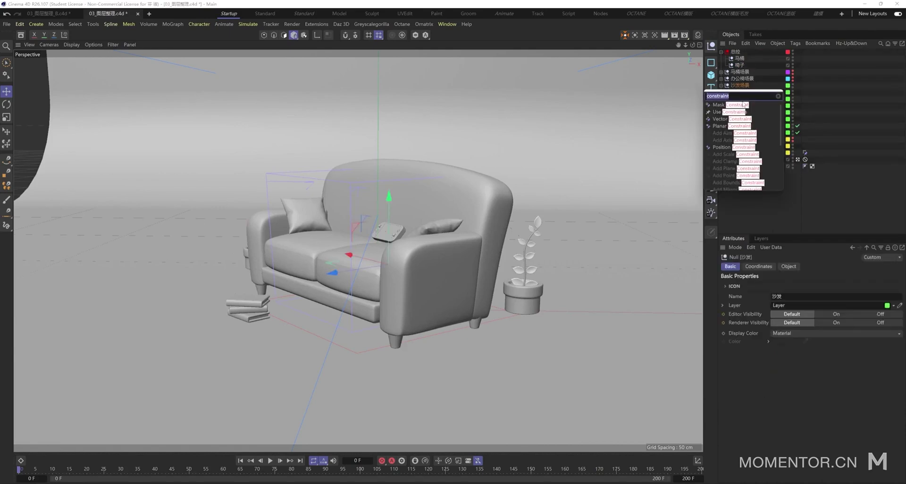
{"action": "scroll", "coordinate": [744, 105], "scroll_direction": "up", "scroll_amount": 1}
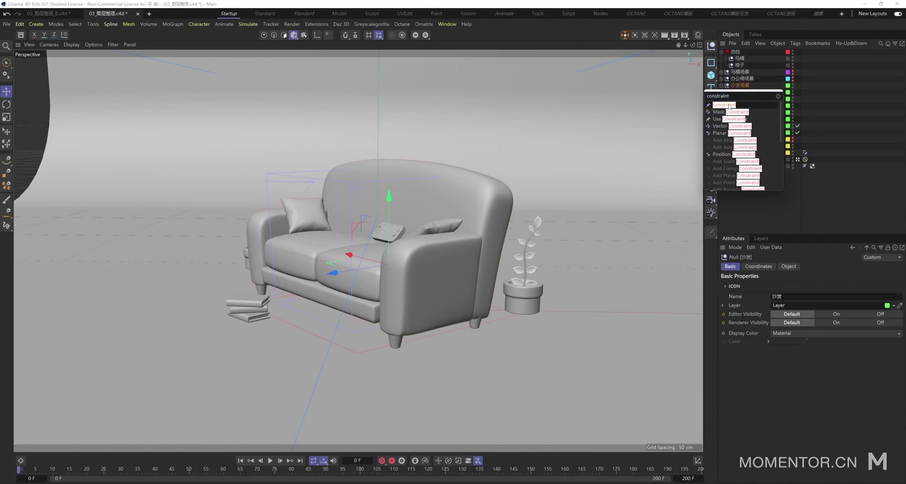
{"action": "left_click", "coordinate": [729, 106]}
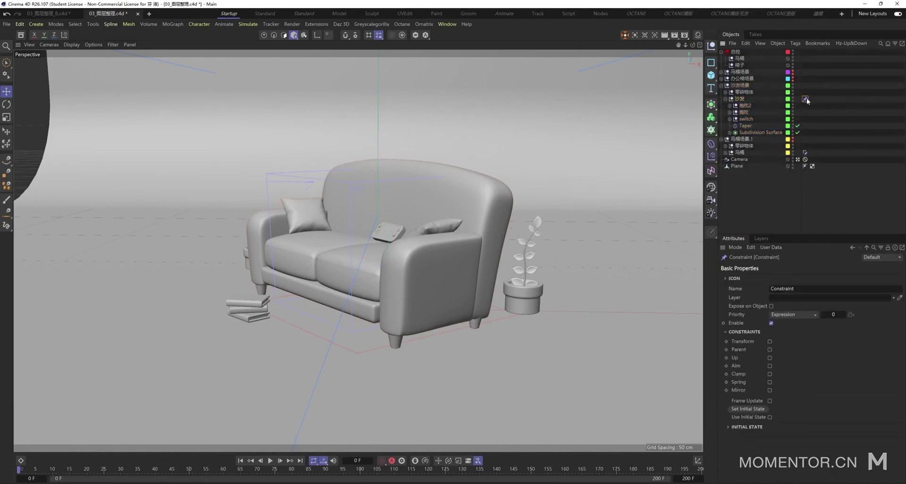
{"action": "left_click", "coordinate": [770, 341]}
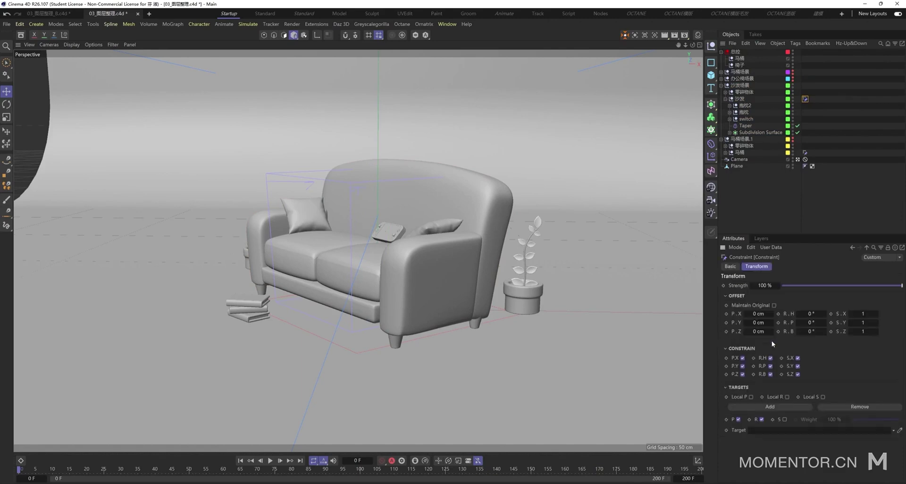
- Create a null at the 沙发 null's position, make it a child of 总控, and rename it 沙发
{"action": "left_click", "coordinate": [739, 86]}
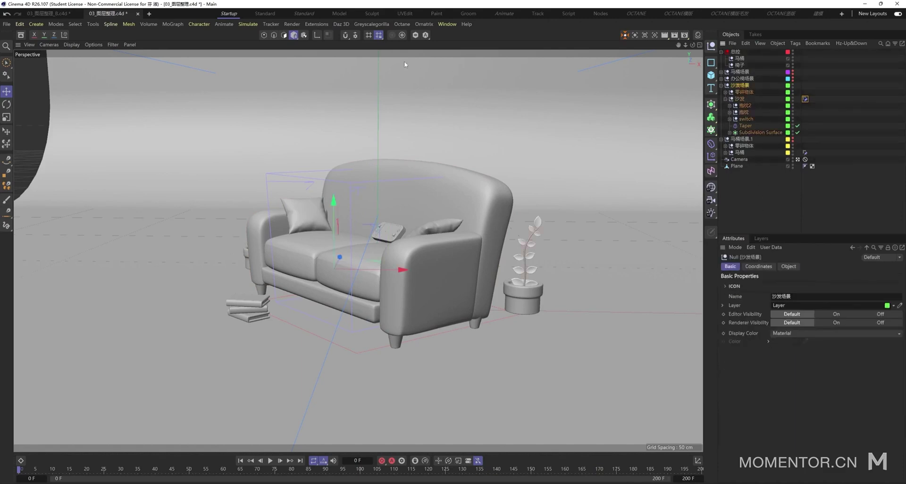
{"action": "left_click", "coordinate": [740, 99]}
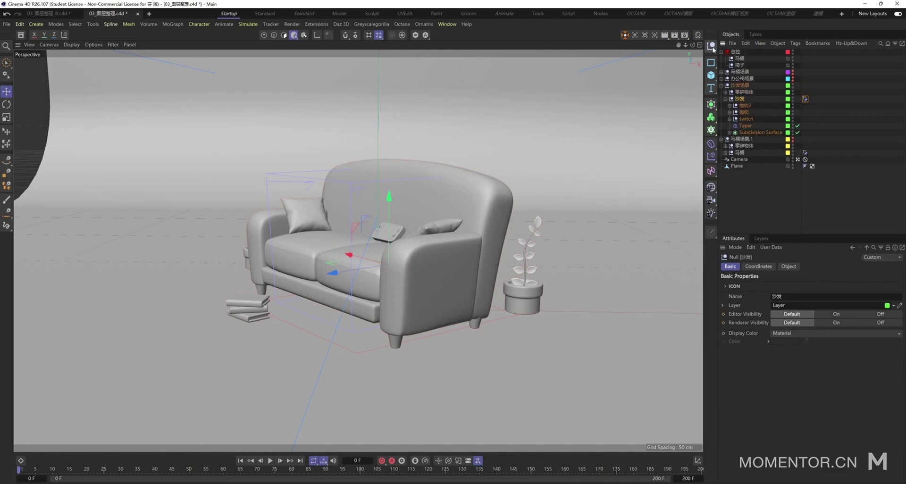
{"action": "left_click", "coordinate": [711, 47], "text": "shift"}
{"action": "left_click", "coordinate": [780, 99]}
{"action": "left_click_drag", "start_coordinate": [743, 107], "coordinate": [754, 72]}
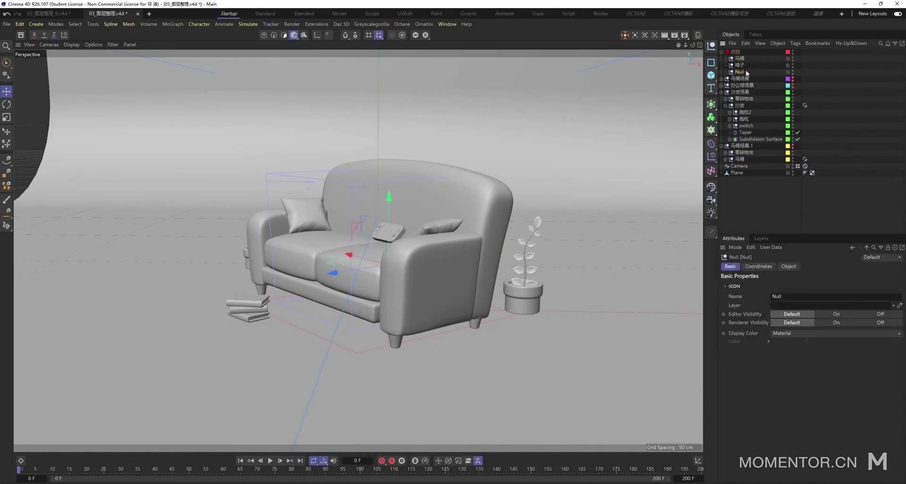
{"action": "key", "text": "ctrl+space"}
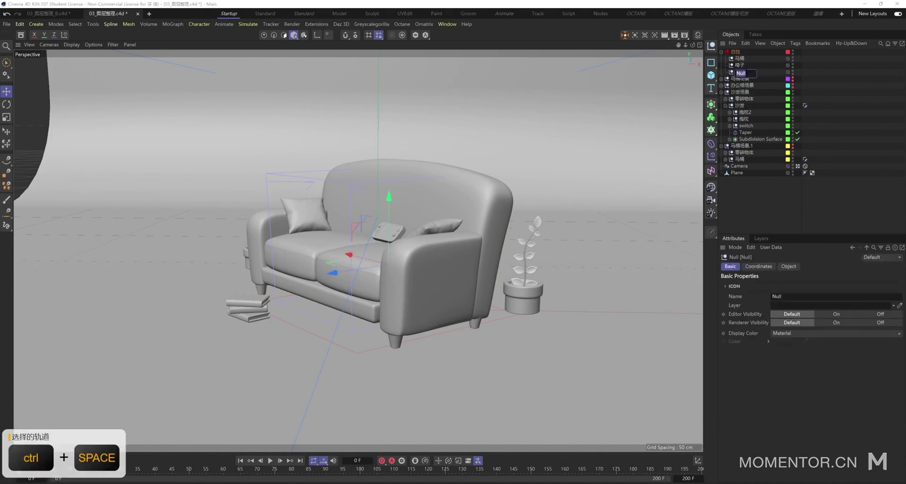
{"action": "type", "text": "沙发"}
{"action": "key", "text": "Return"}
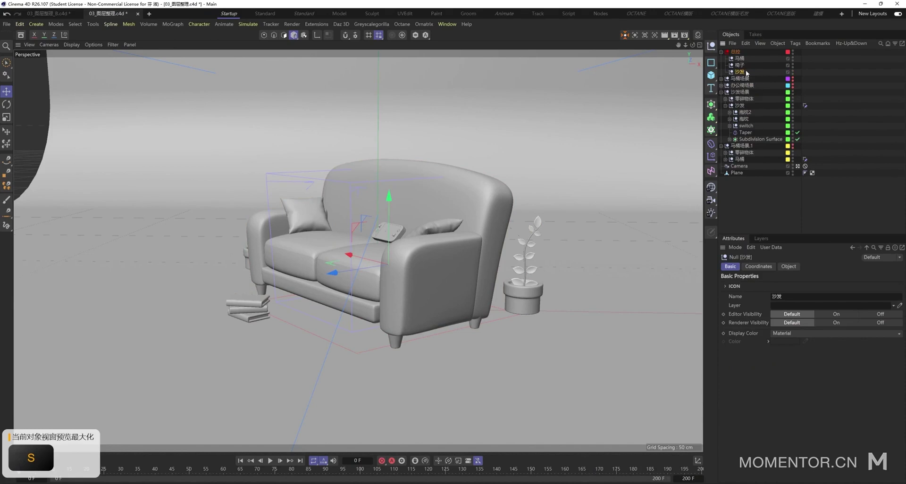
- Target the 沙发 null under 总控 in the sofa tag's Transform constraint and include scale (S) for the target
{"action": "left_click", "coordinate": [805, 106]}
{"action": "left_click_drag", "start_coordinate": [739, 72], "coordinate": [762, 436]}
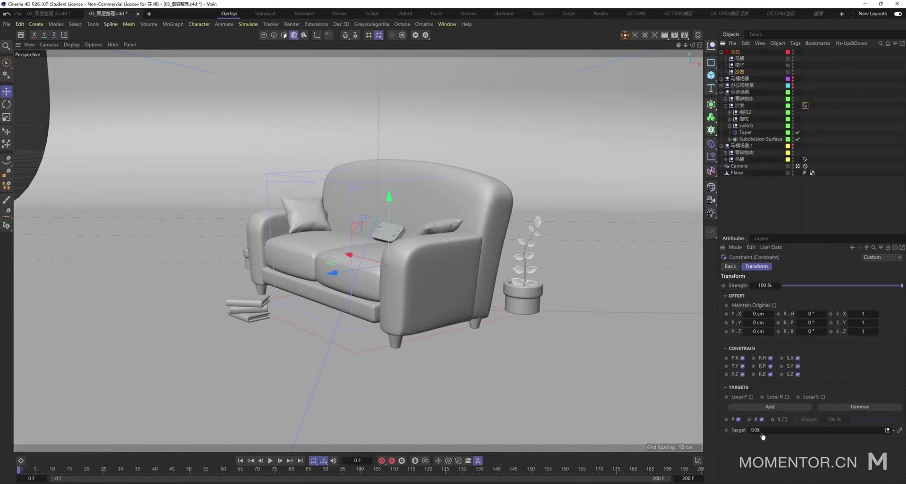
{"action": "left_click", "coordinate": [785, 420]}
{"action": "left_click", "coordinate": [767, 115]}
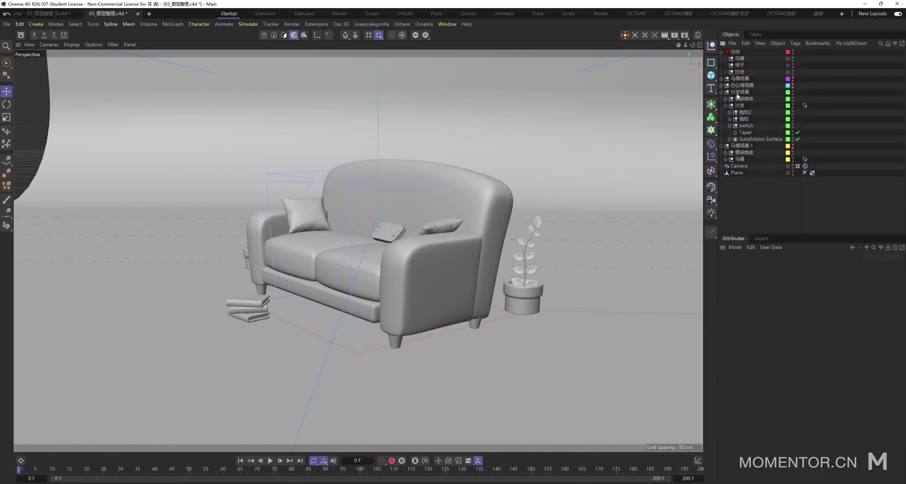
- Collapse and hide the 沙发场景 group, and show the 马桶场景 group in the viewport
{"action": "left_click", "coordinate": [721, 92]}
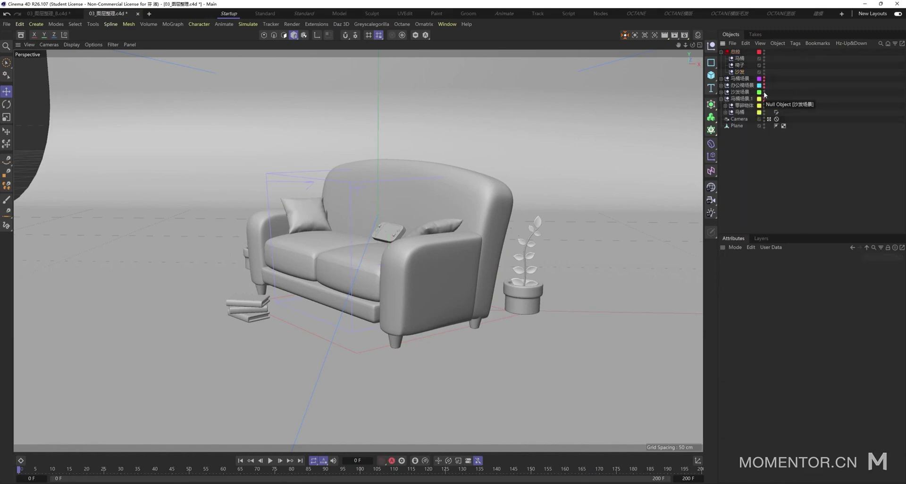
{"action": "left_click", "coordinate": [764, 91]}
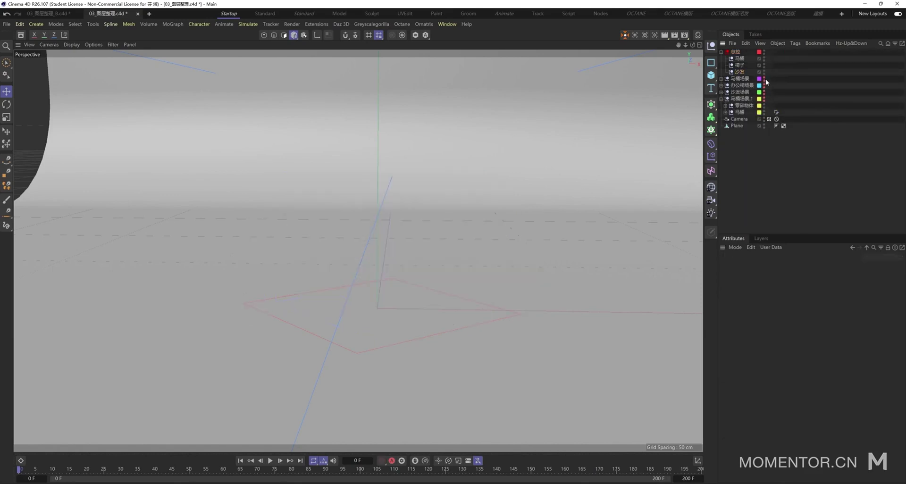
{"action": "left_click", "coordinate": [764, 78]}
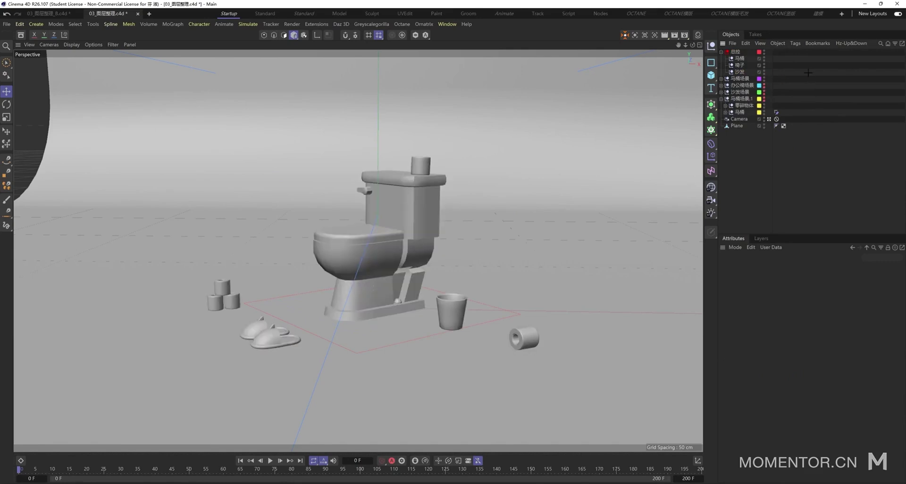
- Add a Constraint tag to the 马桶 null inside the 马桶场景 group
{"action": "left_click", "coordinate": [721, 78]}
{"action": "left_click", "coordinate": [725, 92]}
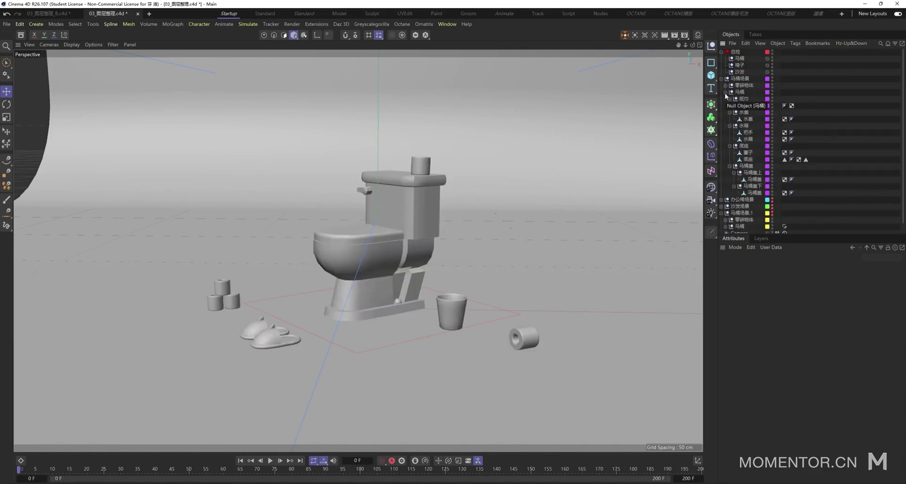
{"action": "left_click", "coordinate": [725, 92]}
{"action": "left_click", "coordinate": [738, 92]}
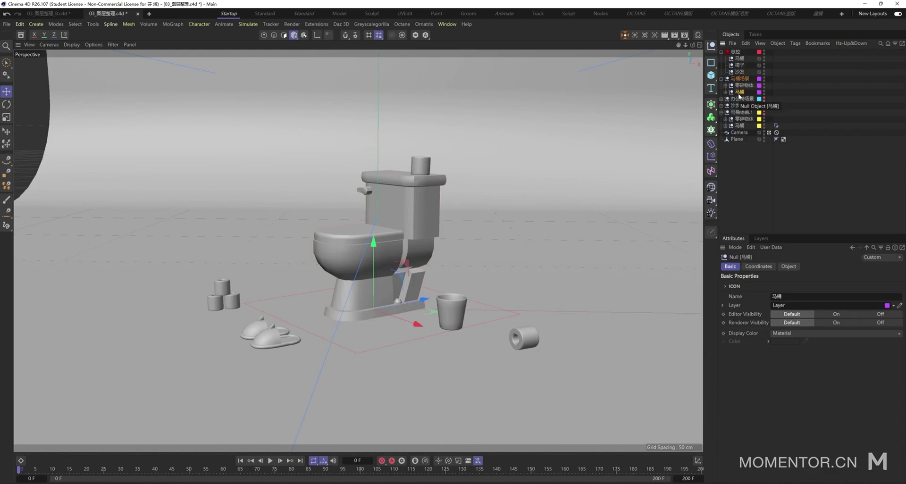
{"action": "right_click", "coordinate": [739, 95]}
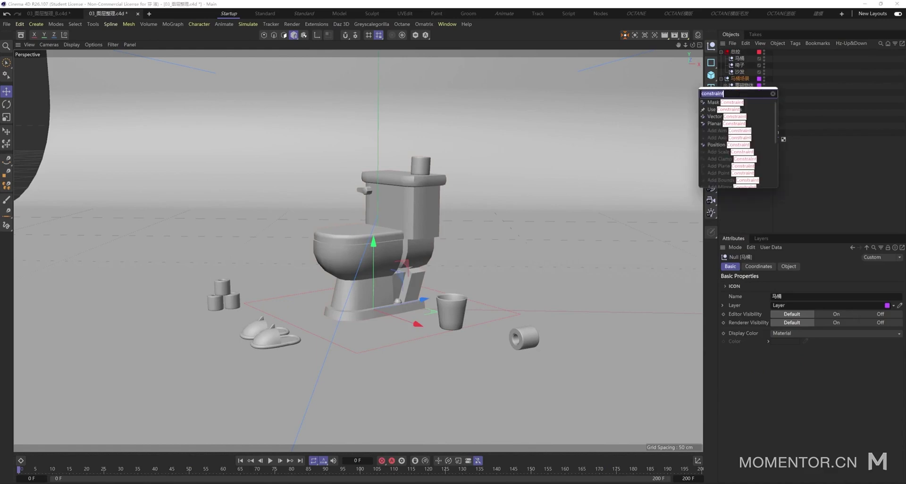
{"action": "left_click", "coordinate": [723, 106]}
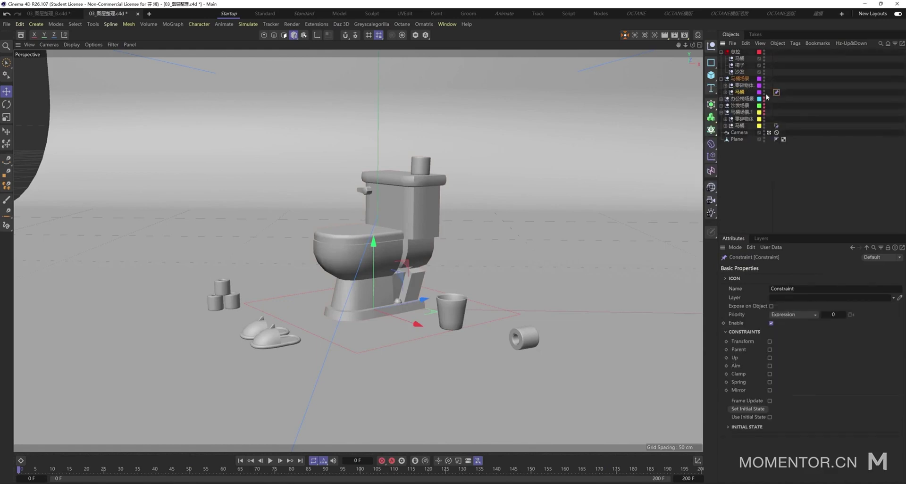
- Create a null at the 马桶 null's position, place it under 总控 above 沙发, and rename it 马桶
{"action": "left_click", "coordinate": [738, 92]}
{"action": "left_click", "coordinate": [725, 92]}
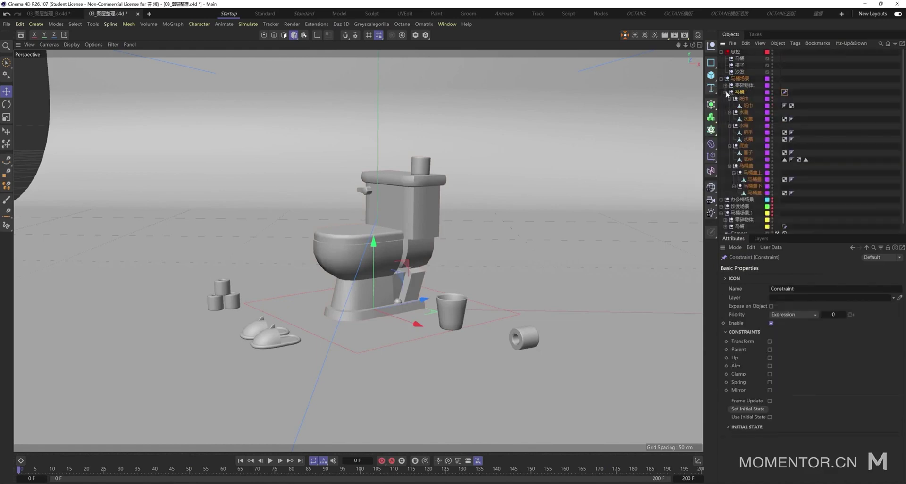
{"action": "left_click", "coordinate": [710, 46], "text": "shift"}
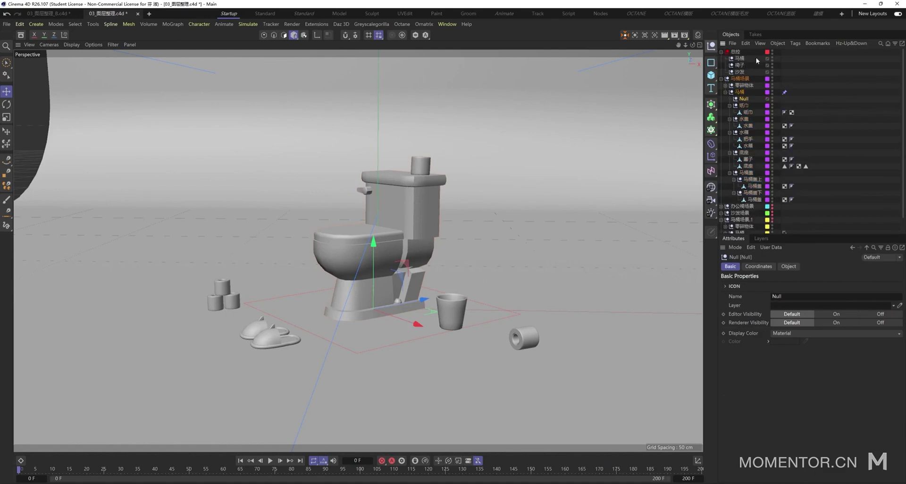
{"action": "left_click_drag", "start_coordinate": [745, 100], "coordinate": [745, 72]}
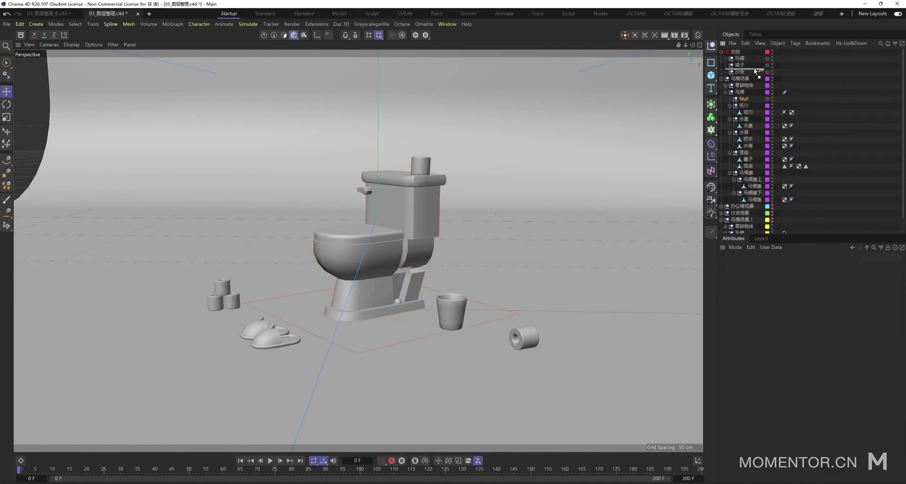
{"action": "left_click", "coordinate": [744, 71]}
{"action": "double_click", "coordinate": [739, 72]}
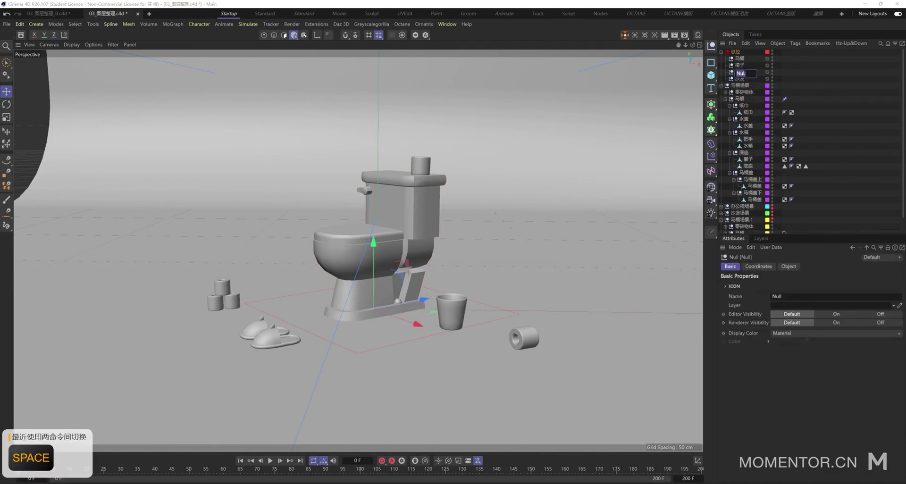
{"action": "type", "text": "马桶"}
{"action": "key", "text": "Return"}
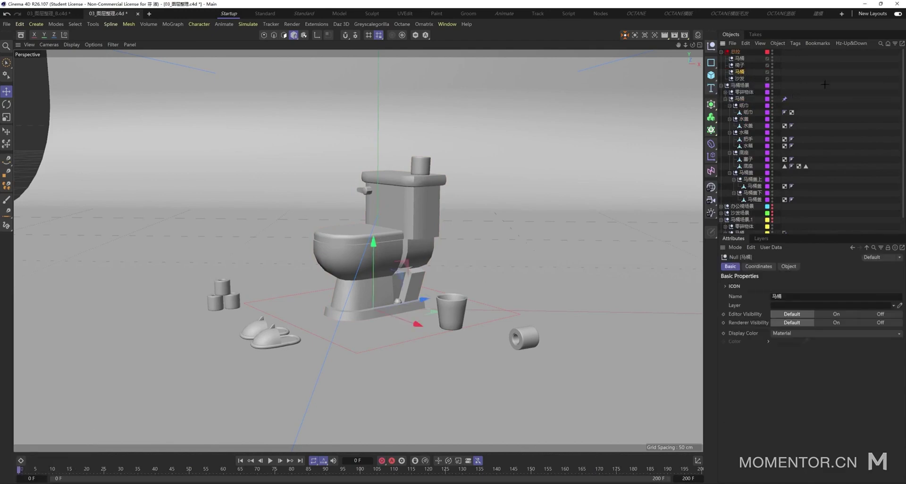
- Enable the Transform constraint on the 马桶场景 toilet's tag and target the newly added 马桶 null under 总控
{"action": "left_click", "coordinate": [785, 100]}
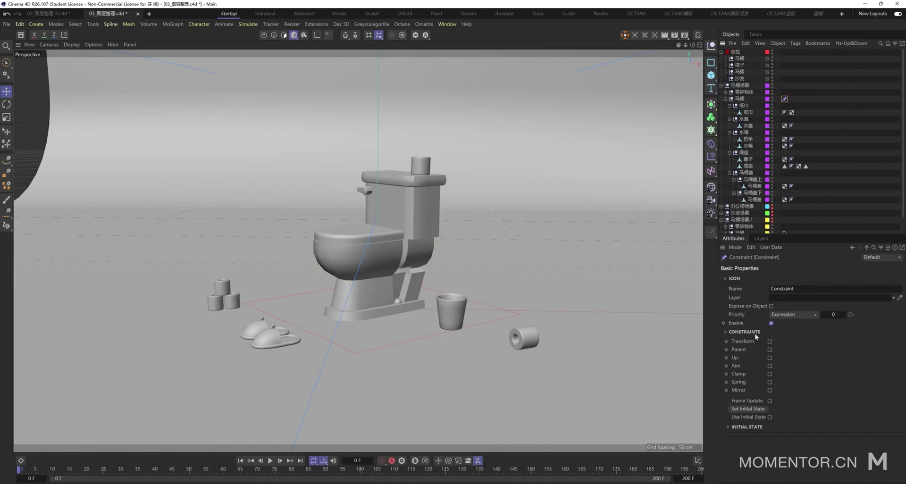
{"action": "left_click", "coordinate": [770, 342]}
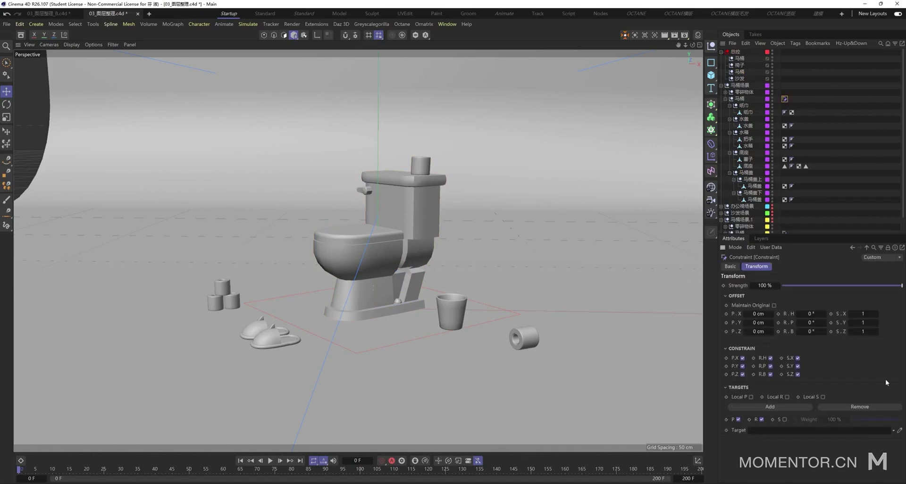
{"action": "left_click_drag", "start_coordinate": [740, 71], "coordinate": [762, 429]}
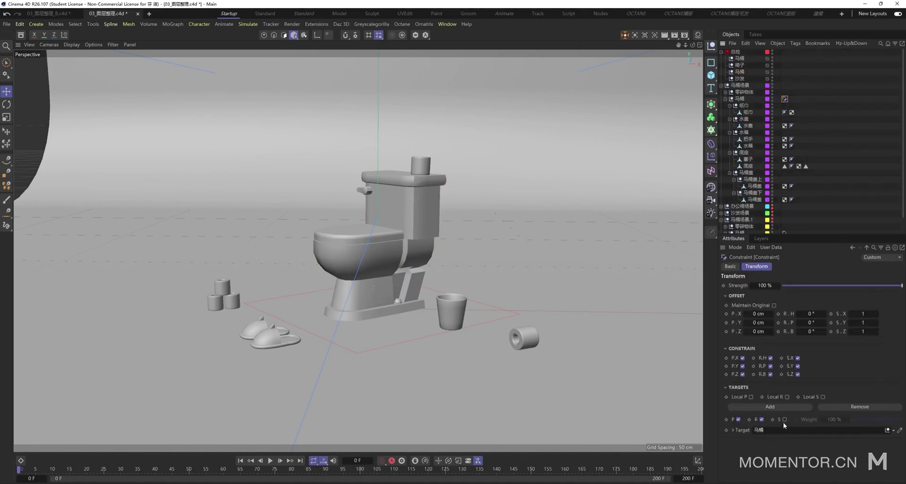
{"action": "left_click", "coordinate": [739, 85]}
{"action": "left_click", "coordinate": [721, 86]}
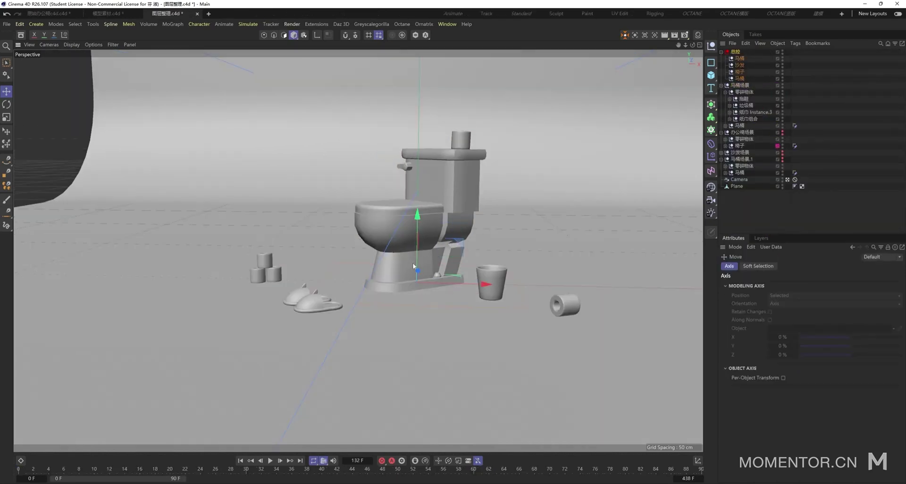
- Test scaling the 总控 null in the viewport and undo the scaling
{"action": "key", "text": "t"}
{"action": "left_click_drag", "start_coordinate": [377, 254], "coordinate": [434, 251], "text": "alt"}
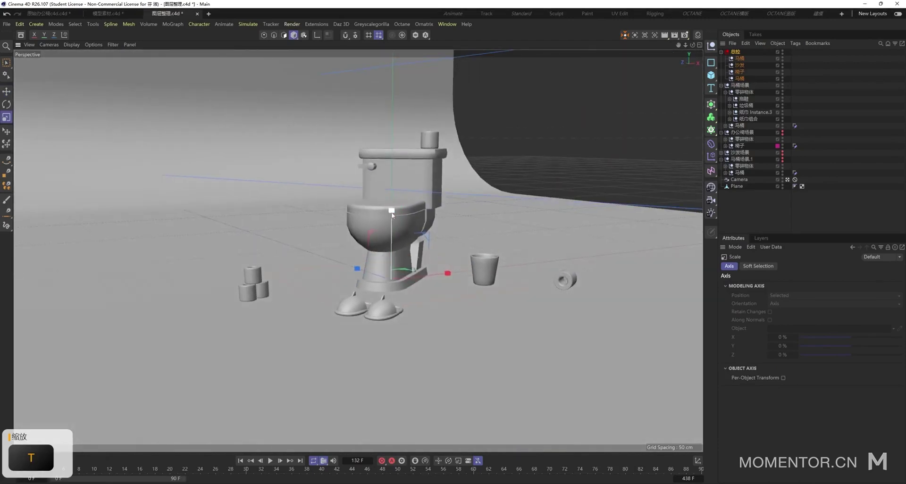
{"action": "key", "text": "ctrl+z"}
{"action": "key", "text": "ctrl+z"}
{"action": "key", "text": "ctrl+z"}
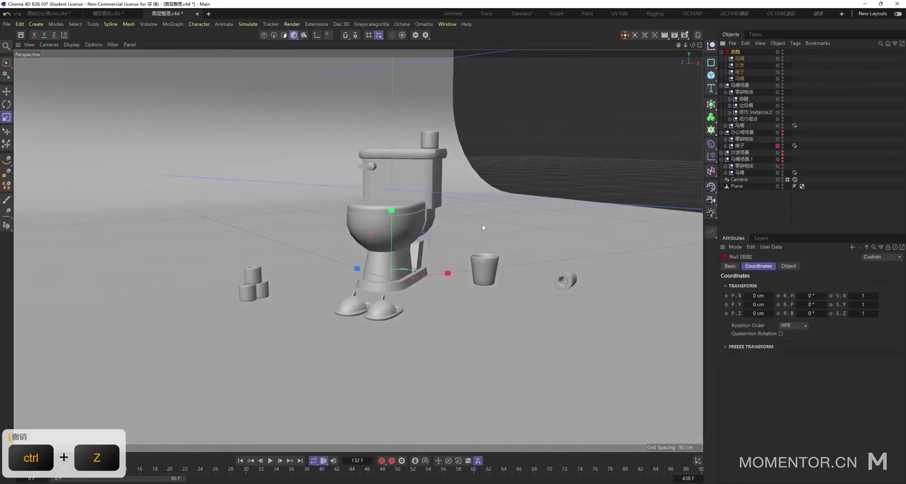
{"action": "key", "text": "ctrl+z"}
{"action": "key", "text": "ctrl+z"}
{"action": "key", "text": "ctrl+z"}
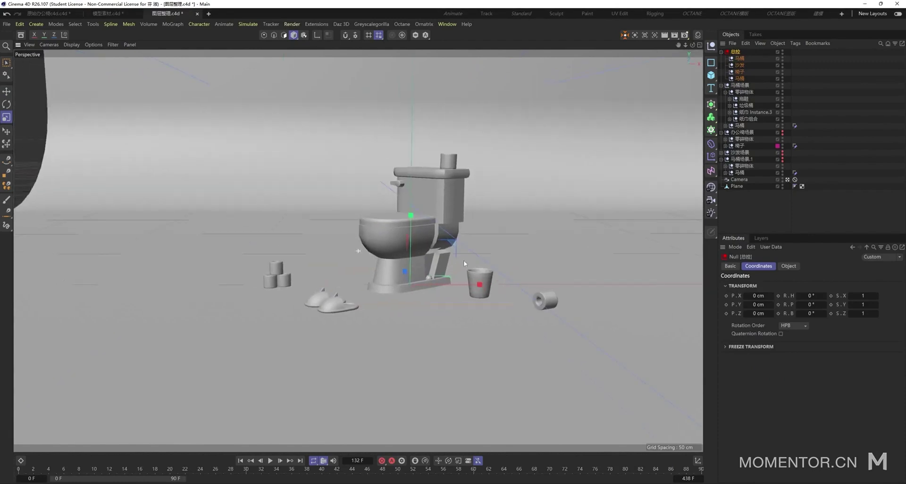
- Test moving the 总控 null in the viewport and undo the move
{"action": "key", "text": "e"}
{"action": "left_click_drag", "start_coordinate": [448, 208], "coordinate": [435, 225]}
{"action": "key", "text": "ctrl+z"}
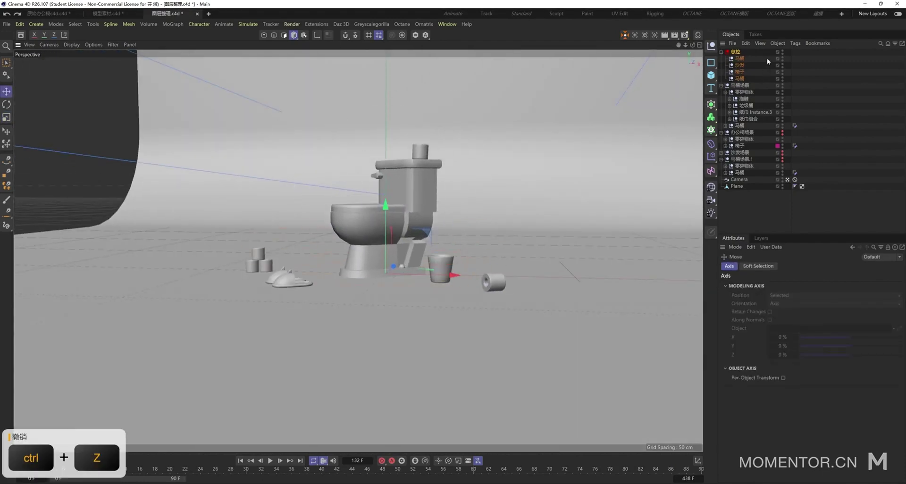
- Test a non-uniform scale on the 总控 null by reducing its Z scale to about 0.37, and undo the change
{"action": "mouse_move", "coordinate": [862, 304]}
{"action": "left_mouse_down"}
{"action": "mouse_move", "coordinate": [844, 304]}
{"action": "mouse_move", "coordinate": [862, 305]}
{"action": "mouse_move", "coordinate": [847, 296]}
{"action": "mouse_move", "coordinate": [863, 297]}
{"action": "mouse_move", "coordinate": [852, 296]}
{"action": "mouse_move", "coordinate": [854, 313]}
{"action": "left_mouse_up"}
{"action": "key", "text": "ctrl+z"}
{"action": "key", "text": "ctrl+z"}
{"action": "key", "text": "ctrl+z"}
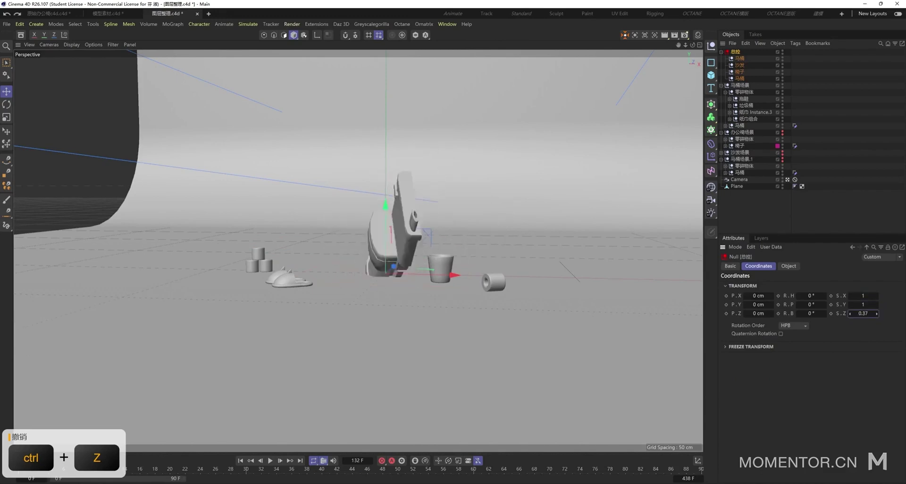
{"action": "key", "text": "ctrl+z"}
{"action": "left_click_drag", "start_coordinate": [338, 207], "coordinate": [362, 276], "text": "alt"}
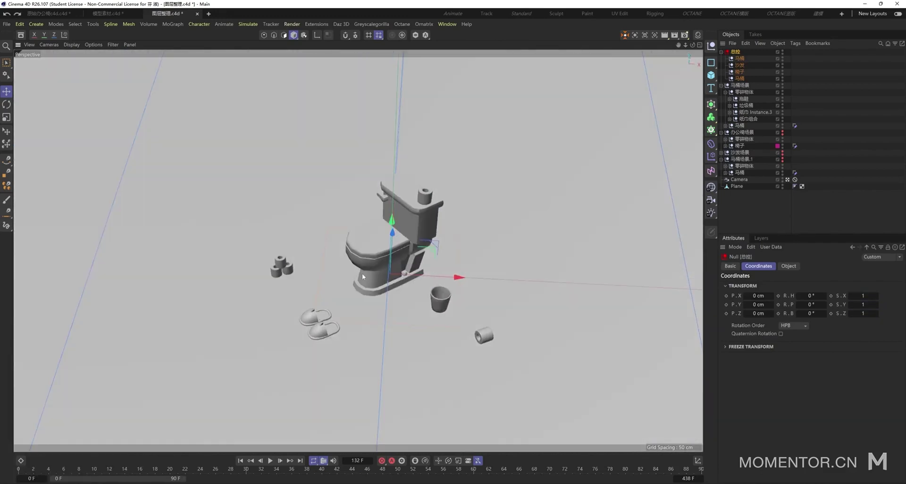
- Ungroup the control nulls from 总控 and rotate the 总控 null alone to a heading of -45°
{"action": "left_click", "coordinate": [825, 111]}
{"action": "left_click", "coordinate": [740, 79]}
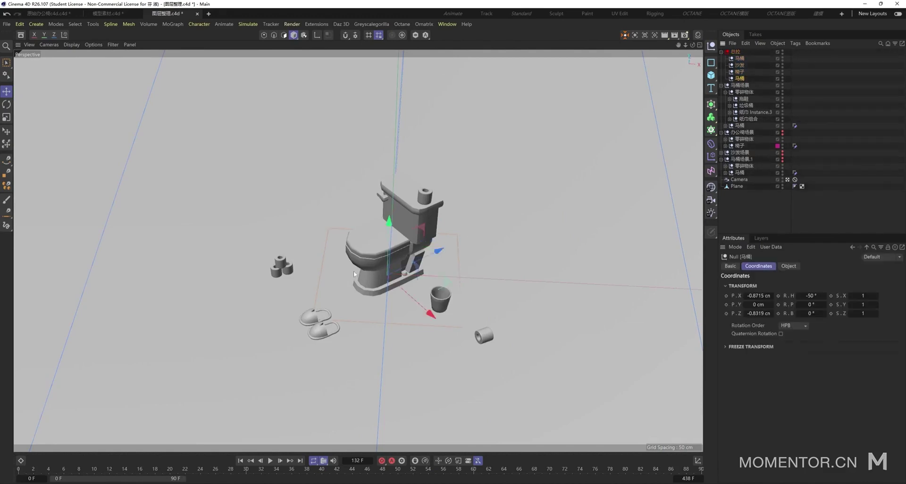
{"action": "scroll", "coordinate": [380, 282], "scroll_direction": "up", "scroll_amount": 3}
{"action": "left_click_drag", "start_coordinate": [380, 281], "coordinate": [344, 260], "text": "alt"}
{"action": "left_click", "coordinate": [750, 52]}
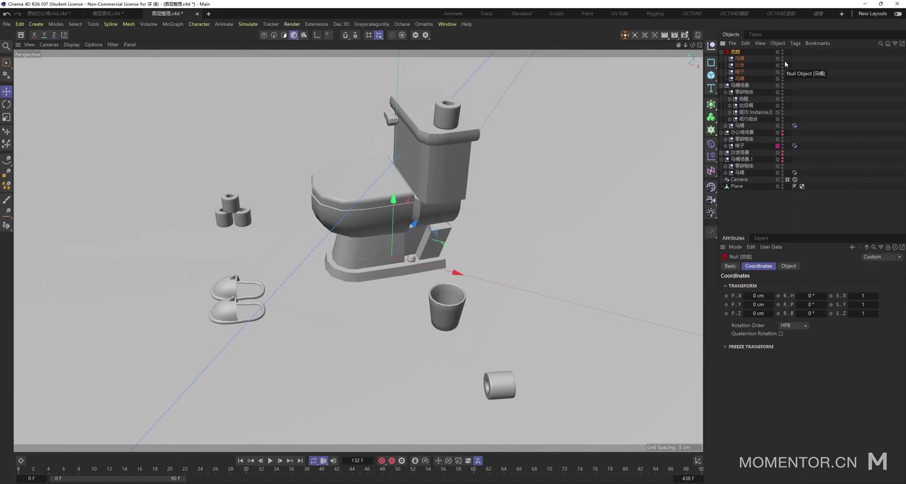
{"action": "key", "text": "shift+g"}
{"action": "key", "text": "r"}
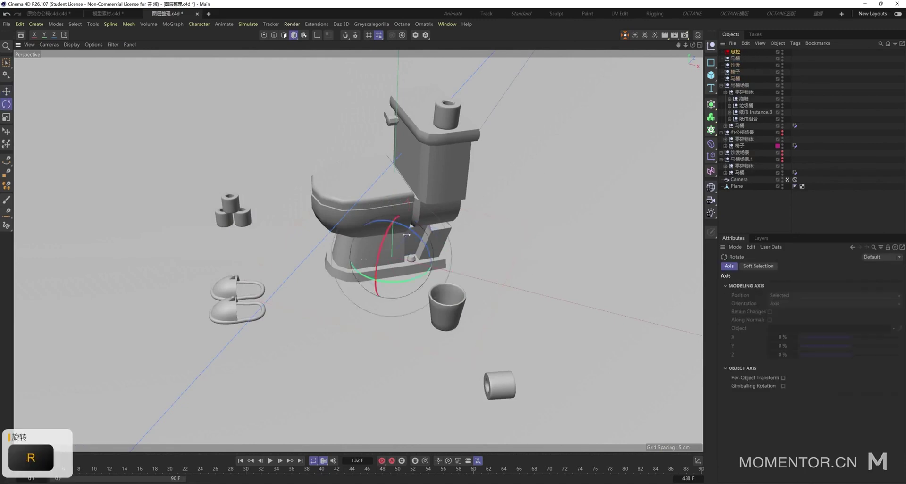
{"action": "left_click_drag", "start_coordinate": [392, 283], "coordinate": [362, 279], "text": "alt"}
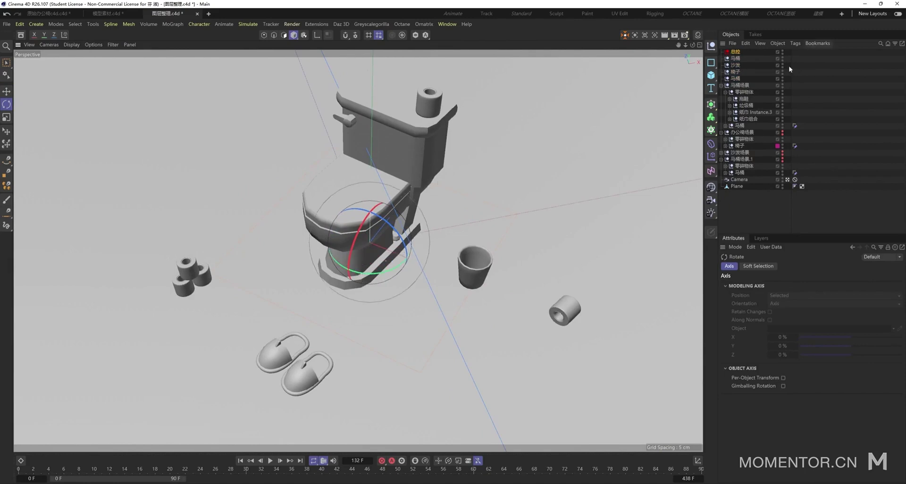
- Parent the four control nulls 马桶, 沙发, 椅子 and 马桶 back under 总控
{"action": "left_click", "coordinate": [734, 78]}
{"action": "left_click", "coordinate": [735, 60], "text": "shift"}
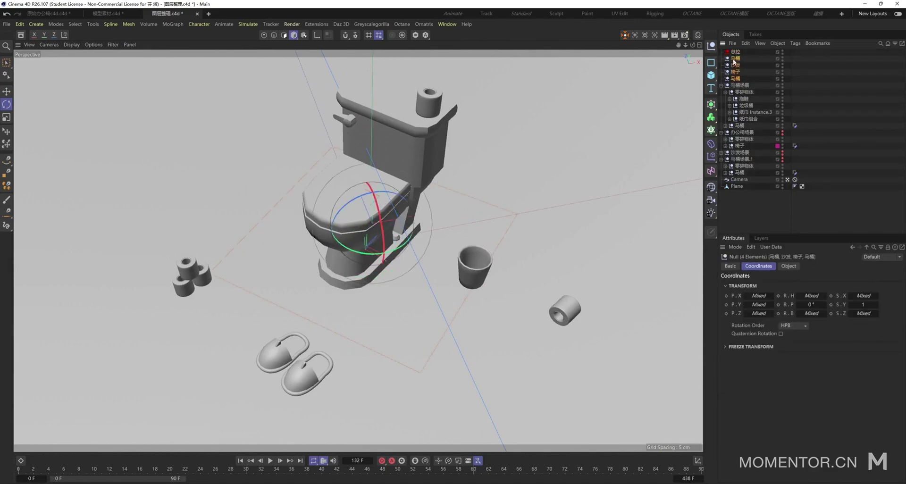
{"action": "left_click_drag", "start_coordinate": [735, 60], "coordinate": [736, 52]}
{"action": "left_click", "coordinate": [736, 52]}
{"action": "left_click", "coordinate": [832, 212]}
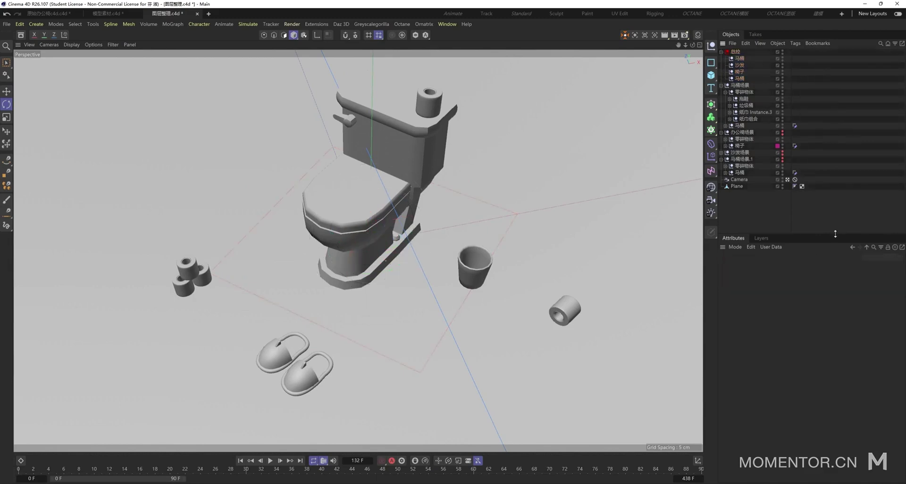
- Test a non-uniform scale on the 总控 null by reducing its X scale to about 0.38, and undo the change
{"action": "left_click", "coordinate": [736, 52]}
{"action": "left_click_drag", "start_coordinate": [863, 305], "coordinate": [810, 294]}
{"action": "key", "text": "ctrl+z"}
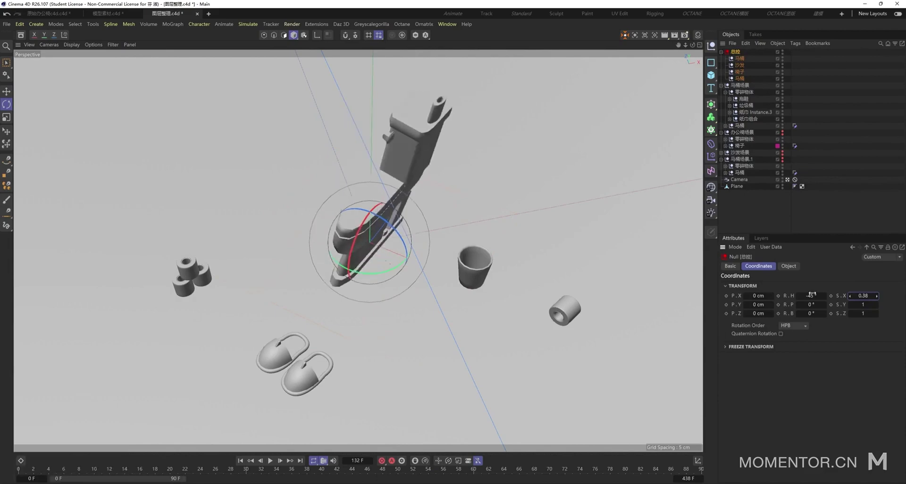
{"action": "left_click_drag", "start_coordinate": [481, 293], "coordinate": [508, 182], "text": "alt"}
{"action": "key", "text": "ctrl+z"}
{"action": "key", "text": "ctrl+z"}
{"action": "scroll", "coordinate": [507, 189], "scroll_direction": "up", "scroll_amount": 3}
- Compare the headings of 总控 and its 马桶 null, ungroup the nulls from 总控, and change the Front view to a maximised Top view
{"action": "left_click", "coordinate": [735, 51]}
{"action": "left_click", "coordinate": [738, 79]}
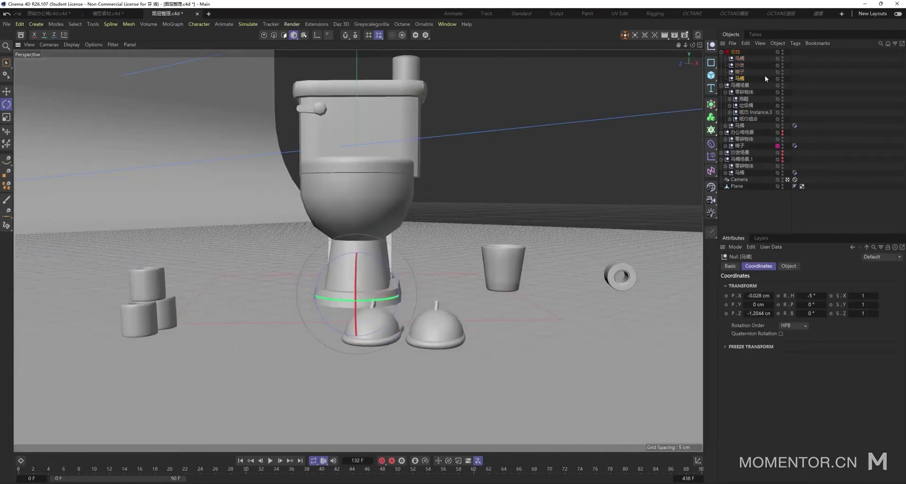
{"action": "left_click", "coordinate": [736, 53]}
{"action": "left_click", "coordinate": [751, 59]}
{"action": "left_click", "coordinate": [735, 53]}
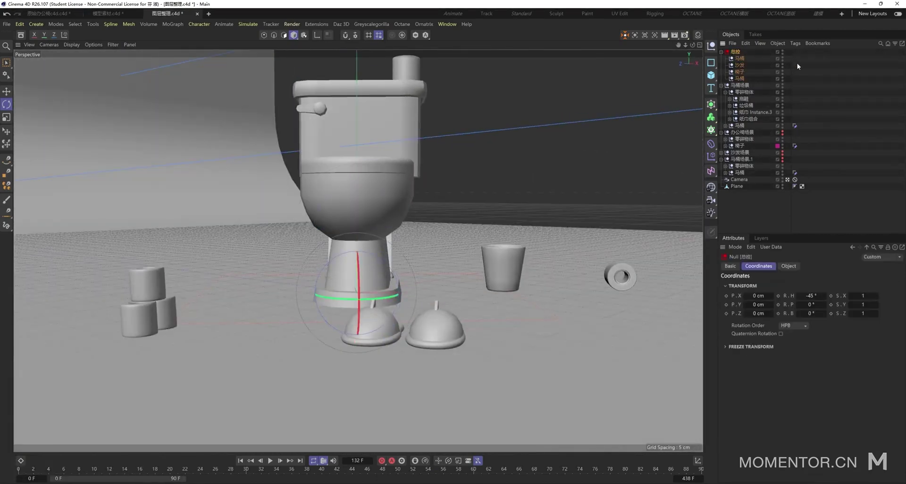
{"action": "key", "text": "shift+g"}
{"action": "middle_click", "coordinate": [421, 191]}
{"action": "left_click", "coordinate": [386, 250]}
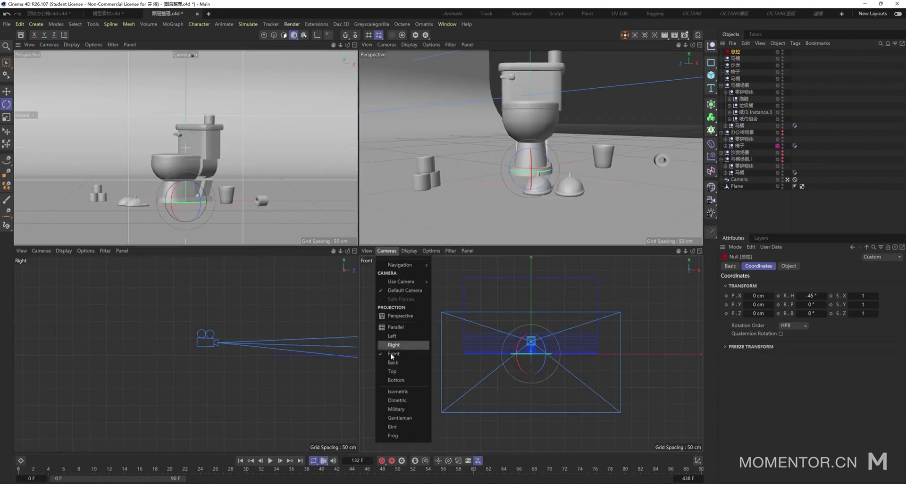
{"action": "left_click", "coordinate": [402, 370]}
{"action": "middle_click", "coordinate": [538, 348]}
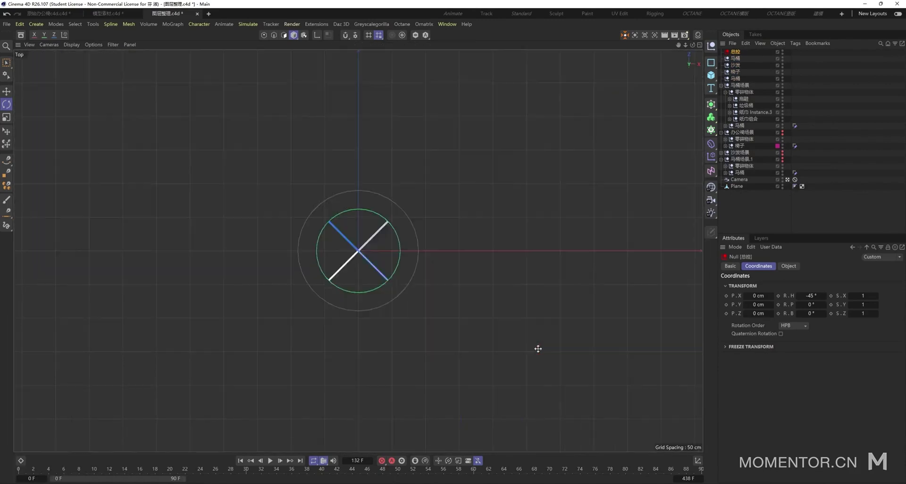
{"action": "scroll", "coordinate": [360, 246], "scroll_direction": "up", "scroll_amount": 10}
- Rotate the 总控 null to a heading of -50° and shift it to X 0.1995 cm, Z -0.2378 cm over the toilet
{"action": "key", "text": "e"}
{"action": "key", "text": "r"}
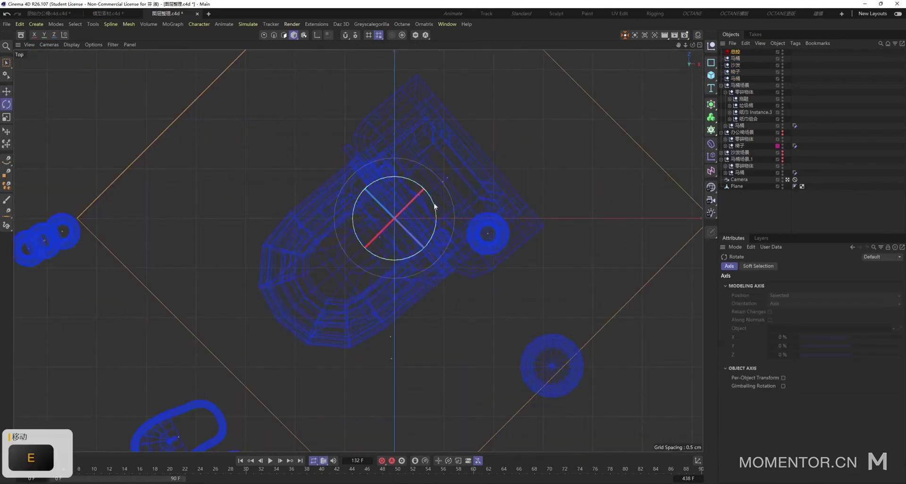
{"action": "left_click_drag", "start_coordinate": [435, 203], "coordinate": [430, 205]}
{"action": "key", "text": "e"}
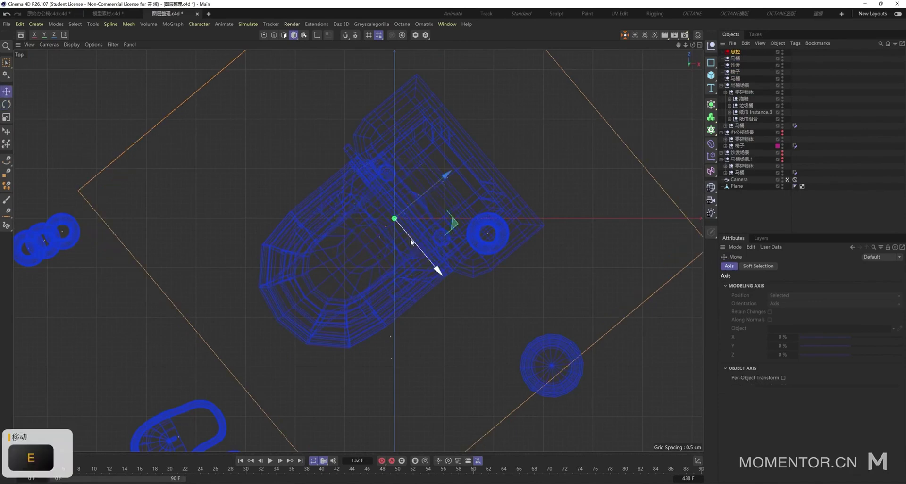
- Parent the four control nulls back under 总控 and maximise the camera view of the toilet
{"action": "middle_click", "coordinate": [527, 254]}
{"action": "middle_click", "coordinate": [430, 167]}
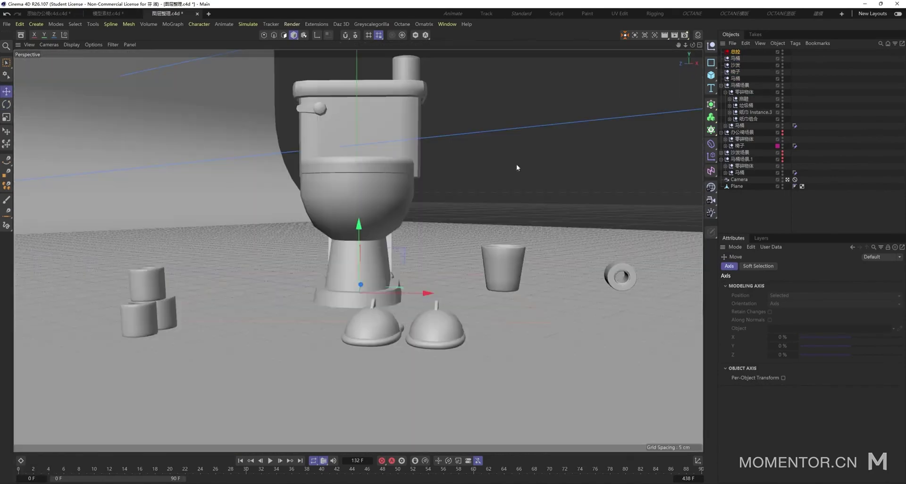
{"action": "left_click_drag", "start_coordinate": [756, 57], "coordinate": [736, 52]}
{"action": "left_click", "coordinate": [727, 53]}
{"action": "middle_click", "coordinate": [481, 113]}
{"action": "middle_click", "coordinate": [249, 147]}
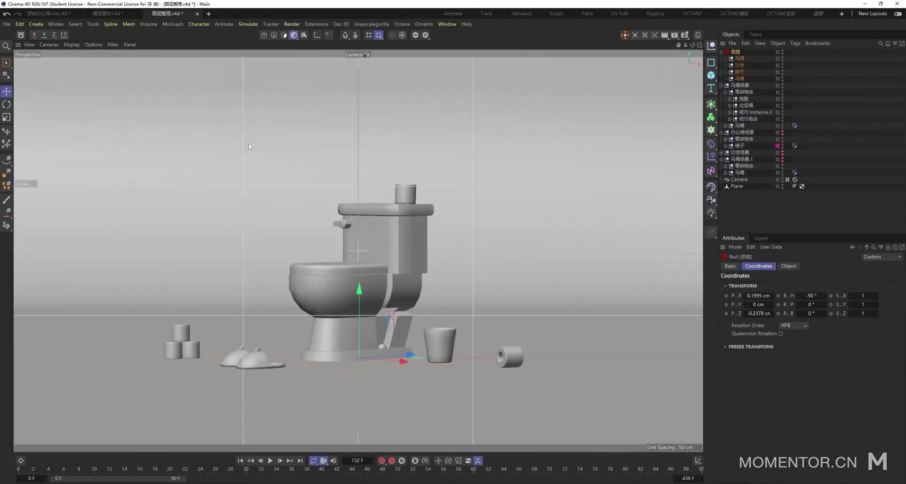
- Test scaling the 总控 null and changing its position, and undo each change
{"action": "mouse_move", "coordinate": [860, 305]}
{"action": "left_mouse_down"}
{"action": "mouse_move", "coordinate": [855, 296]}
{"action": "mouse_move", "coordinate": [852, 313]}
{"action": "left_mouse_up"}
{"action": "key", "text": "ctrl+z"}
{"action": "key", "text": "ctrl+z"}
{"action": "key", "text": "ctrl+z"}
{"action": "left_click_drag", "start_coordinate": [758, 304], "coordinate": [783, 304]}
{"action": "key", "text": "ctrl+z"}
- Test rotating the 总控 null in the perspective view, including a pitch of about 40°, and undo the rotations
{"action": "middle_click", "coordinate": [470, 278]}
{"action": "middle_click", "coordinate": [457, 162]}
{"action": "left_click_drag", "start_coordinate": [457, 162], "coordinate": [398, 228], "text": "alt"}
{"action": "scroll", "coordinate": [398, 228], "scroll_direction": "down", "scroll_amount": 5}
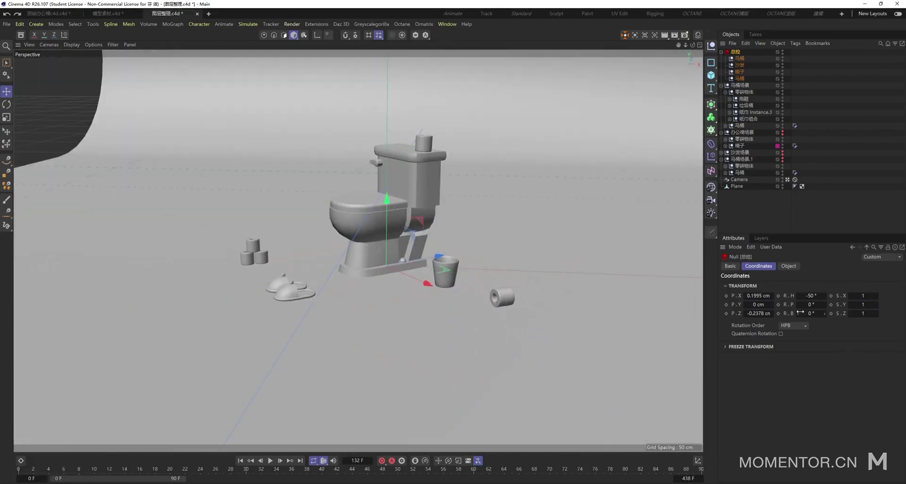
{"action": "left_click_drag", "start_coordinate": [805, 296], "coordinate": [819, 295]}
{"action": "key", "text": "ctrl+z"}
{"action": "key", "text": "ctrl+z"}
{"action": "key", "text": "ctrl+z"}
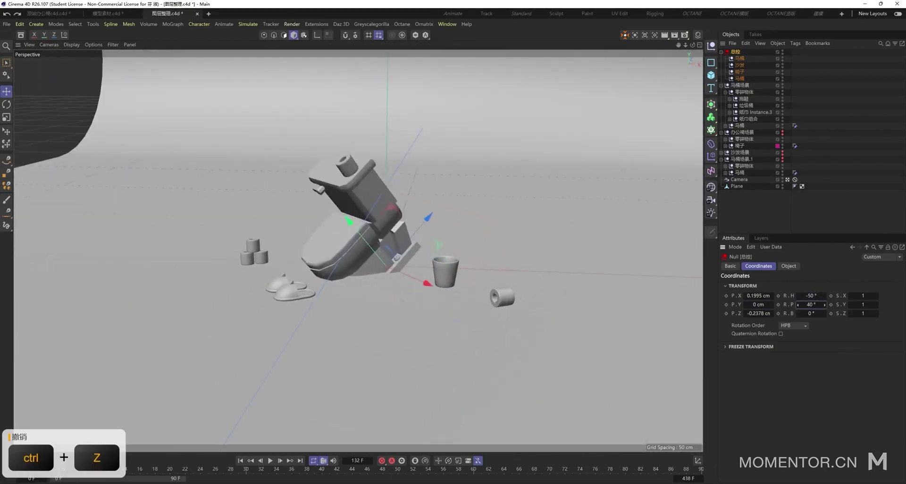
{"action": "key", "text": "ctrl+z"}
{"action": "key", "text": "ctrl+z"}
{"action": "key", "text": "ctrl+z"}
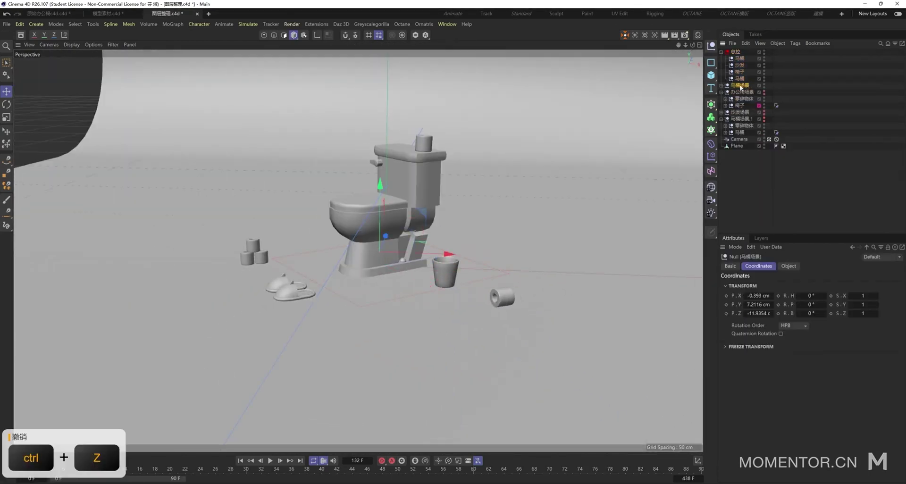
- Show 办公椅场景 in place of 马桶场景 and test scaling the 总控 null on the chair, undoing the scaling
{"action": "double_click", "coordinate": [763, 87], "text": "alt"}
{"action": "left_click", "coordinate": [764, 93], "text": "alt"}
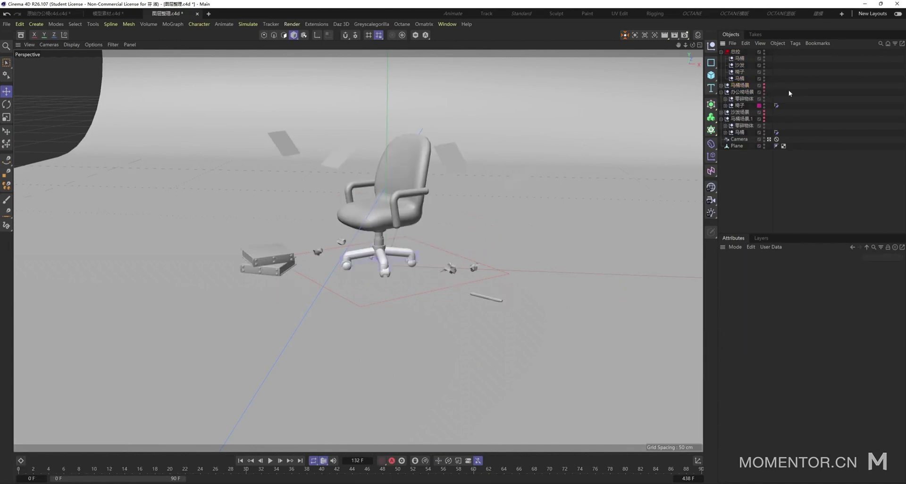
{"action": "left_click", "coordinate": [738, 52]}
{"action": "left_click_drag", "start_coordinate": [877, 297], "coordinate": [877, 302]}
{"action": "key", "text": "ctrl+z"}
{"action": "key", "text": "ctrl+z"}
- Show 沙发场景 in place of 办公椅场景 and test a 总控 X scale of about 0.9, undoing the scaling
{"action": "left_click", "coordinate": [763, 93], "text": "alt"}
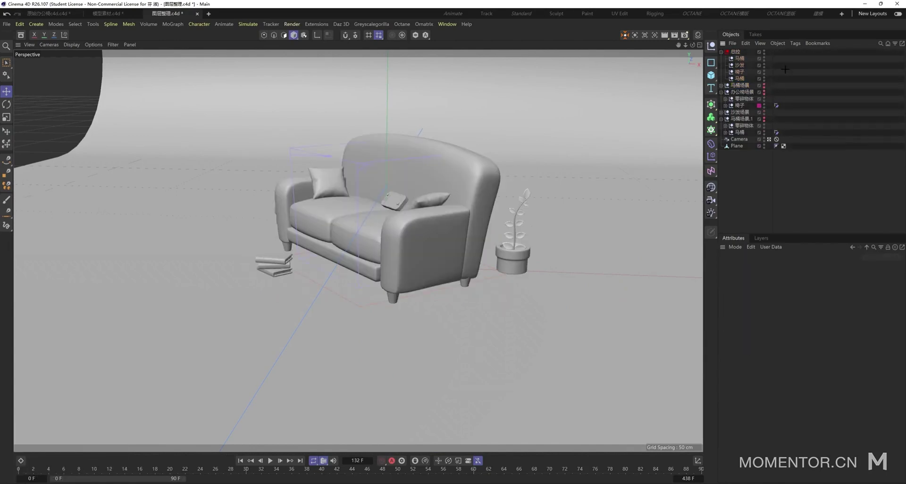
{"action": "left_click", "coordinate": [735, 52]}
{"action": "key", "text": "ctrl+z"}
{"action": "key", "text": "ctrl+z"}
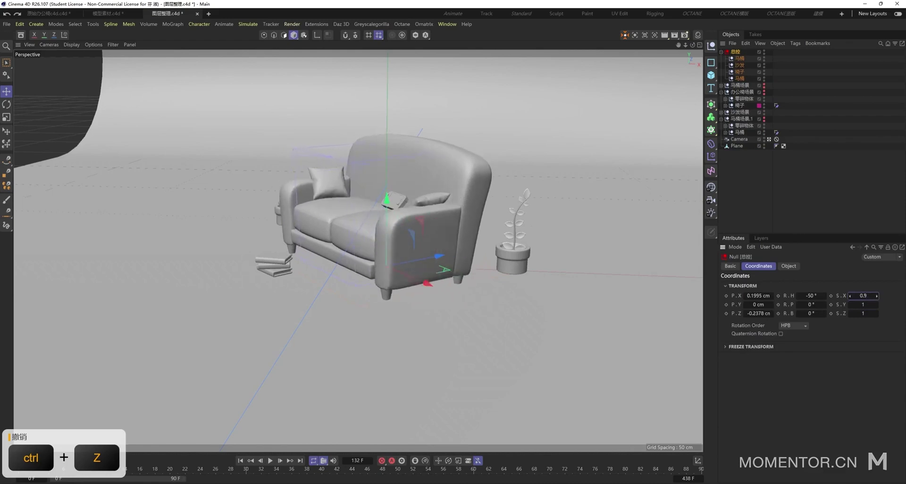
{"action": "key", "text": "ctrl+z"}
{"action": "key", "text": "ctrl+z"}
- Move the 抱枕2, 抱枕 and switch objects of 沙发场景 into the 沙发 group
{"action": "left_click", "coordinate": [721, 112]}
{"action": "scroll", "coordinate": [384, 202], "scroll_direction": "up", "scroll_amount": 3}
{"action": "left_click_drag", "start_coordinate": [384, 202], "coordinate": [482, 214], "text": "alt"}
{"action": "left_click", "coordinate": [739, 125], "text": "ctrl"}
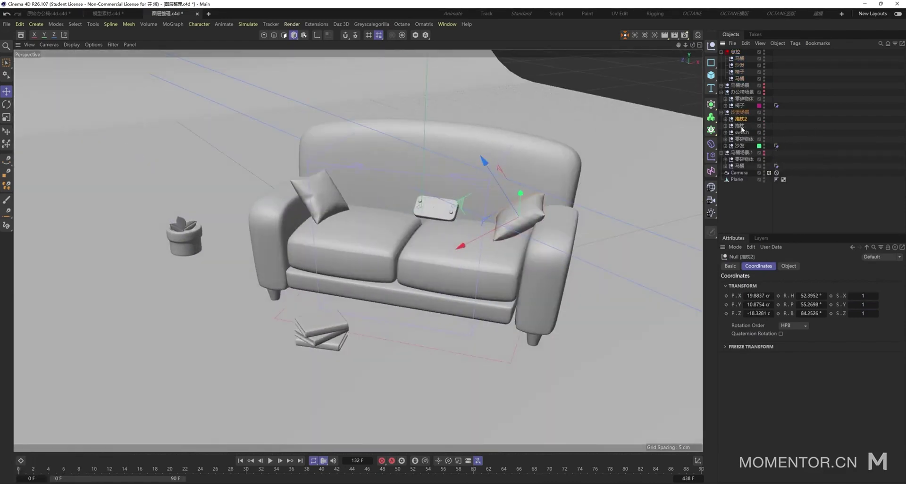
{"action": "left_click", "coordinate": [741, 132], "text": "ctrl"}
{"action": "left_click_drag", "start_coordinate": [741, 136], "coordinate": [740, 145]}
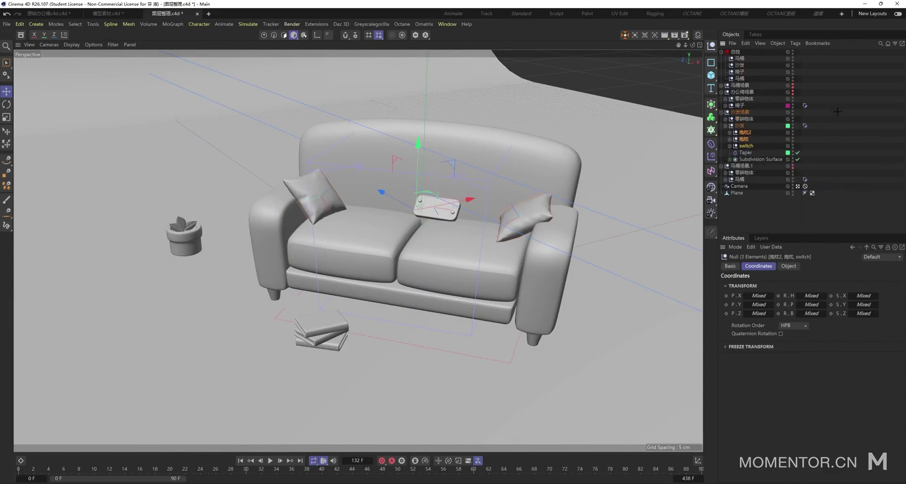
- Undo the latest test changes on the sofa setup and save the project
{"action": "key", "text": "ctrl+z"}
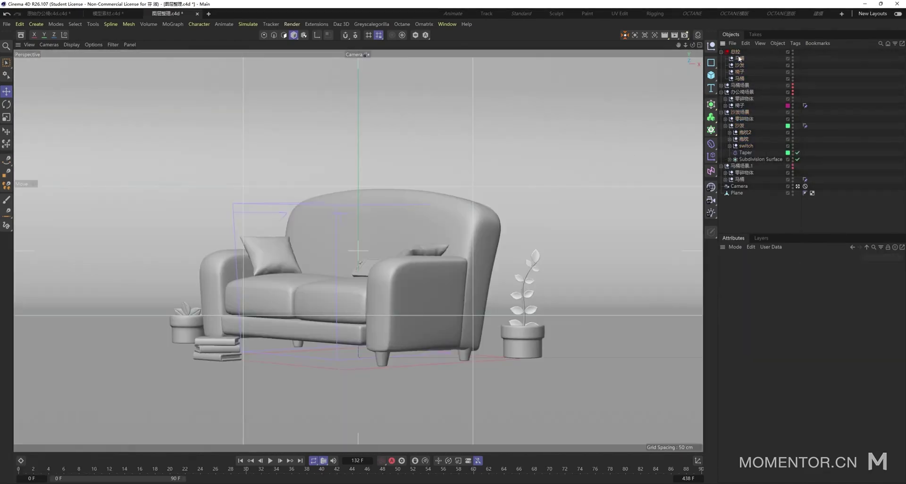
{"action": "key", "text": "e"}
{"action": "key", "text": "ctrl+z"}
{"action": "key", "text": "ctrl+s"}
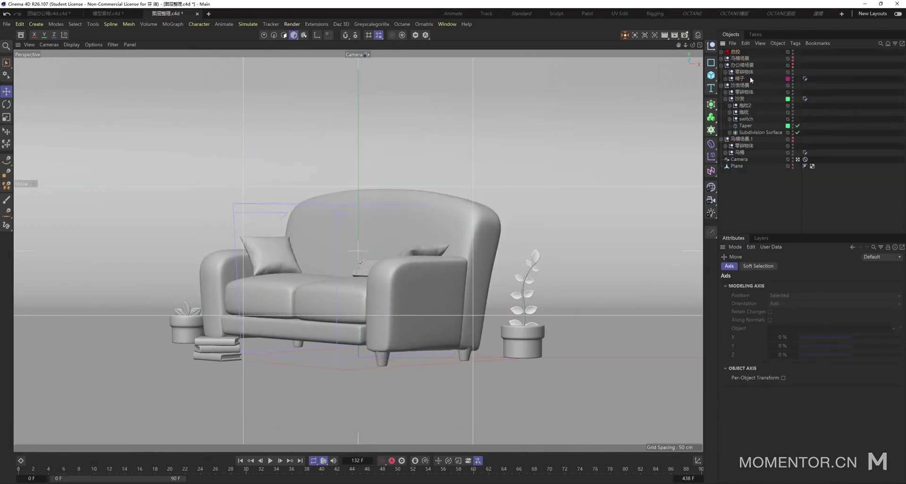
- Review the control nulls under 总控 against the 马桶 and 沙发 groups that carry the constraints
{"action": "left_click", "coordinate": [725, 99]}
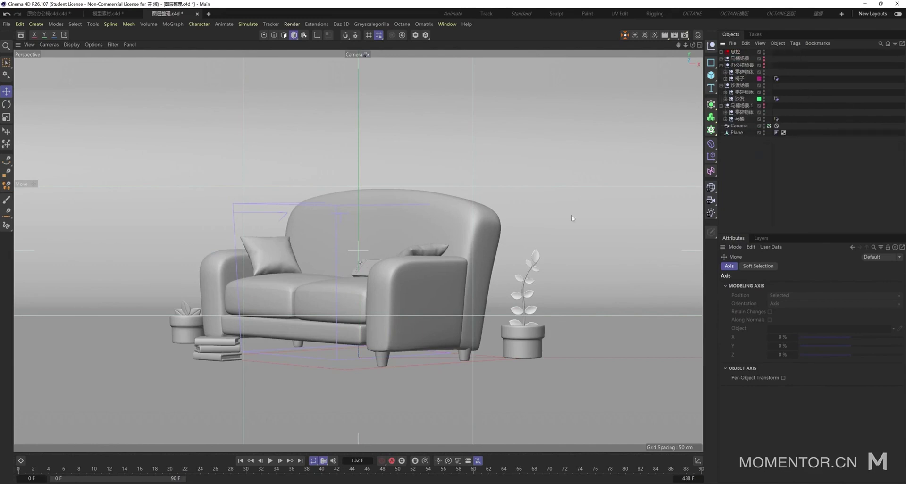
{"action": "left_click", "coordinate": [722, 52]}
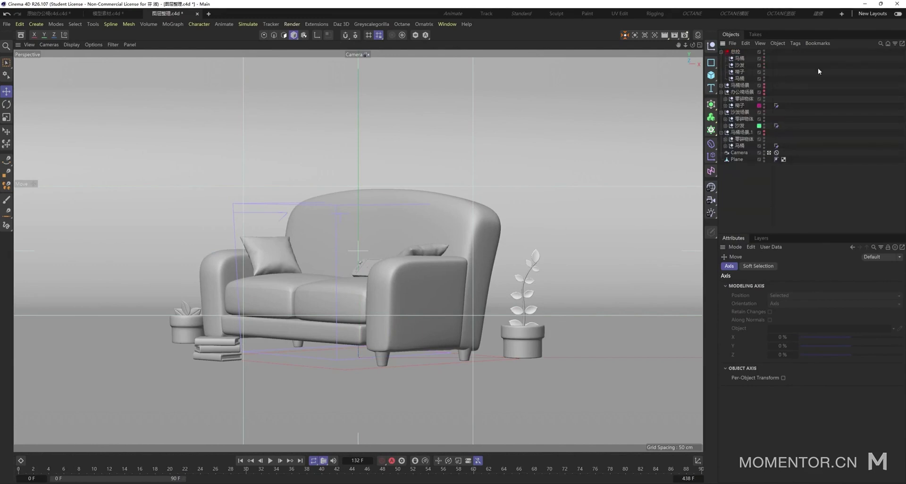
{"action": "left_click", "coordinate": [739, 147]}
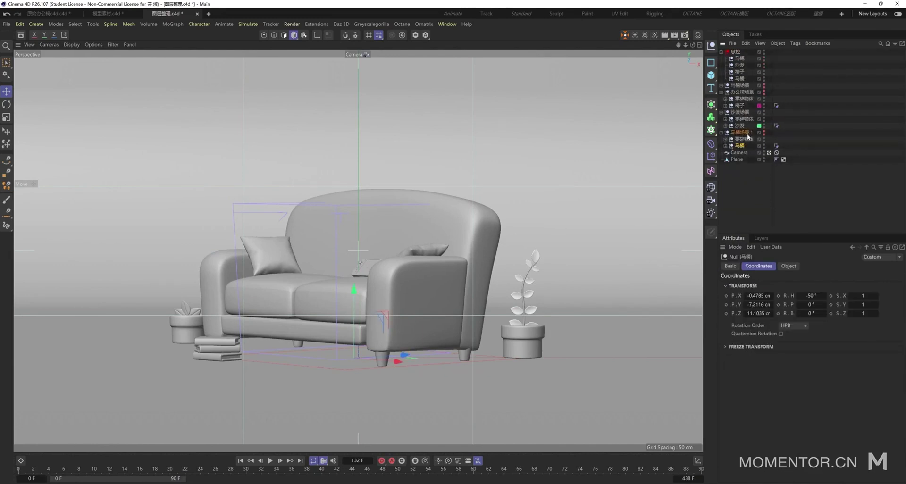
{"action": "left_click", "coordinate": [742, 127]}
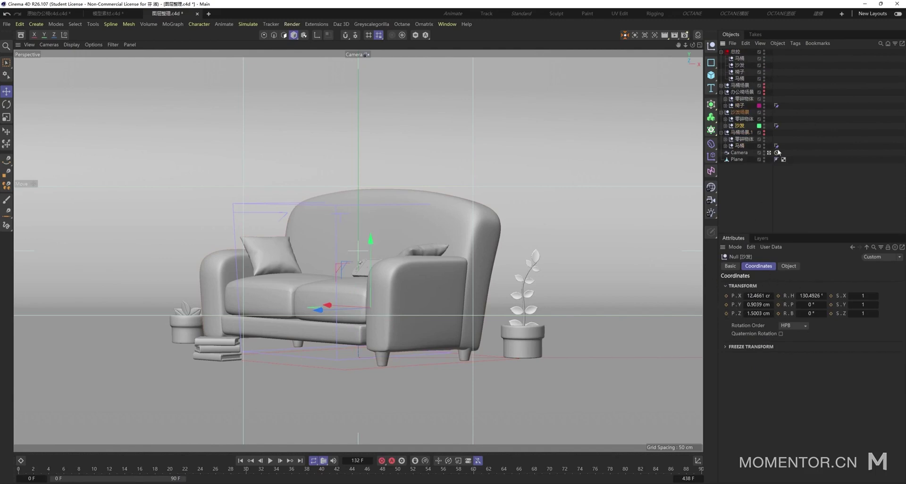
{"action": "left_click", "coordinate": [823, 96]}
{"action": "left_click", "coordinate": [735, 52]}
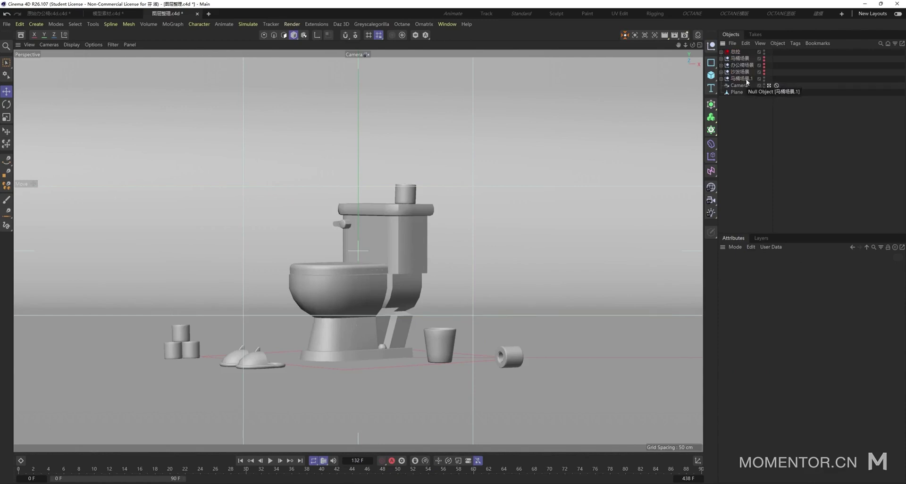
- Add 马桶场景.1 and all its children to a new layer and display the layer list
{"action": "left_click", "coordinate": [746, 80]}
{"action": "right_click", "coordinate": [746, 80]}
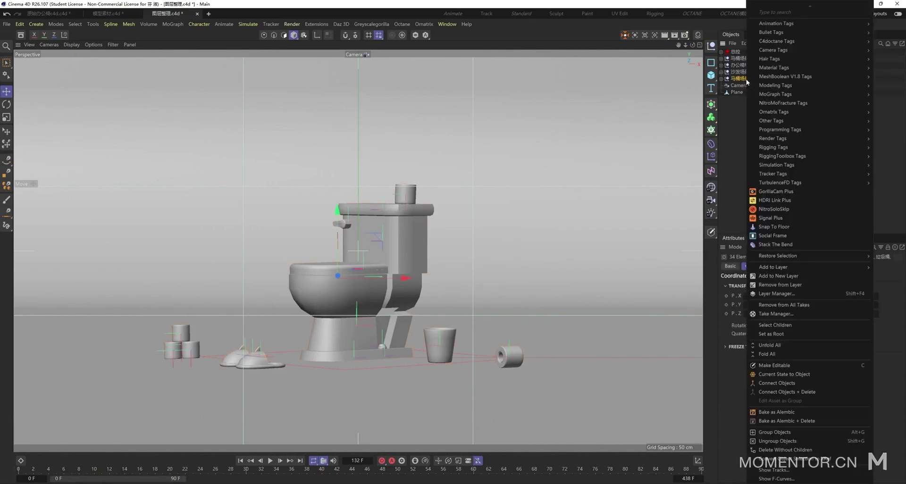
{"action": "left_click", "coordinate": [761, 276]}
{"action": "left_click", "coordinate": [760, 238]}
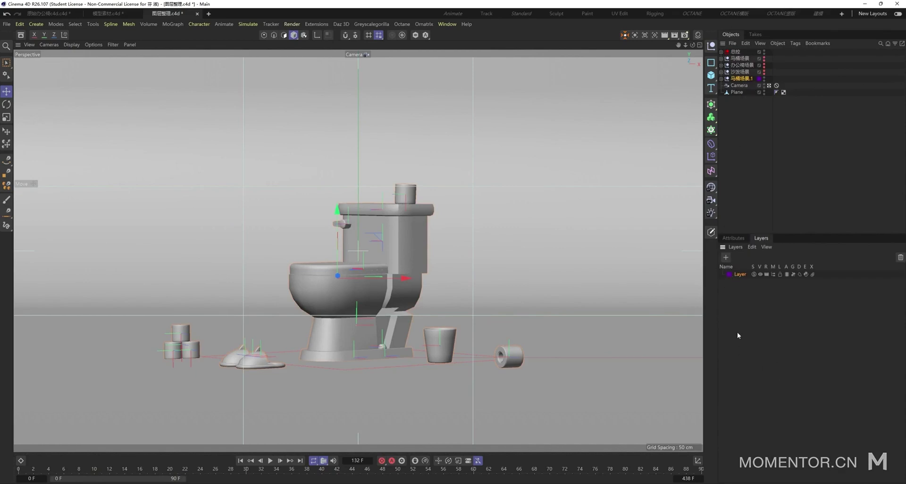
- Change the colour of the new 马桶场景.1 layer to yellow
{"action": "left_click", "coordinate": [729, 274]}
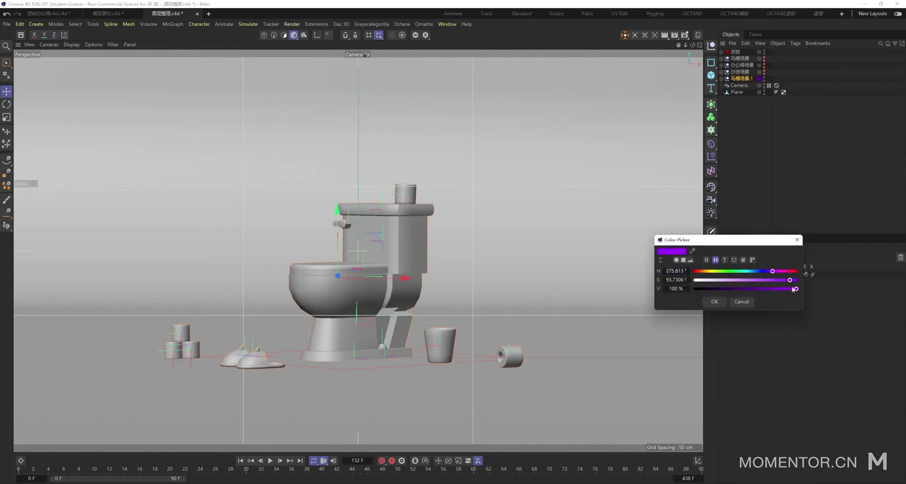
{"action": "left_click_drag", "start_coordinate": [785, 281], "coordinate": [710, 272]}
{"action": "left_click", "coordinate": [714, 301]}
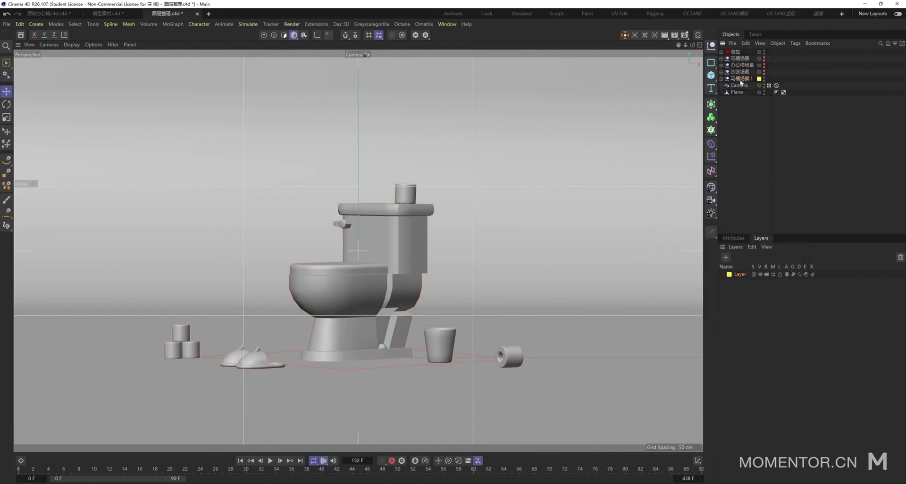
- Toggle the visibility of the 马桶场景.1 group
{"action": "left_click", "coordinate": [763, 79], "text": "alt"}
{"action": "left_click", "coordinate": [763, 79], "text": "alt"}
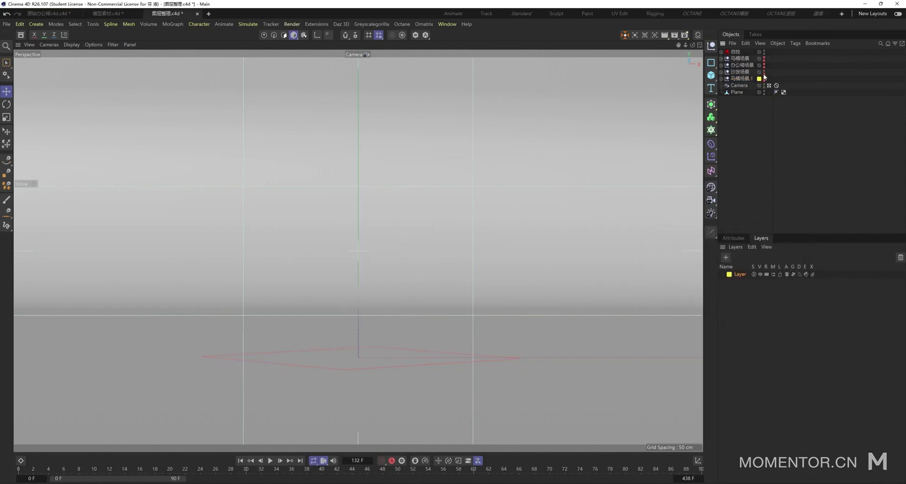
- Show the 沙发场景 group and add it with all its children to a new layer
{"action": "left_click", "coordinate": [764, 73], "text": "alt"}
{"action": "left_click", "coordinate": [746, 72]}
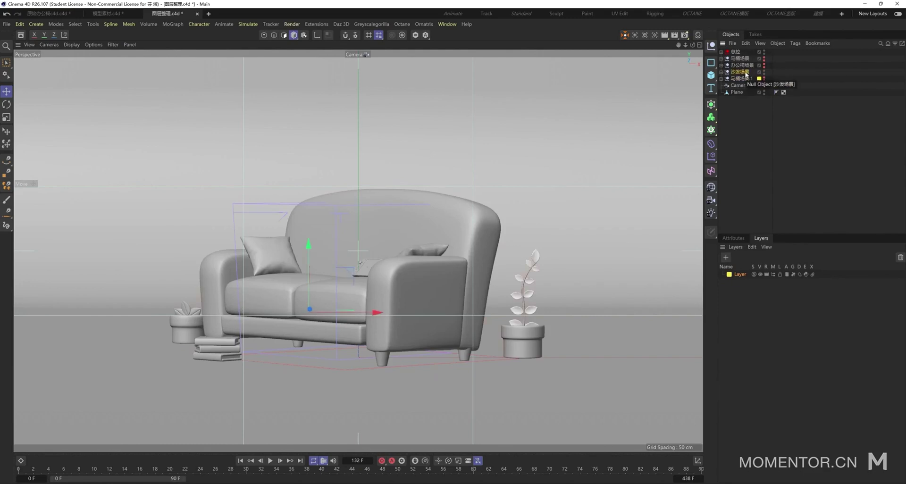
{"action": "right_click", "coordinate": [745, 73]}
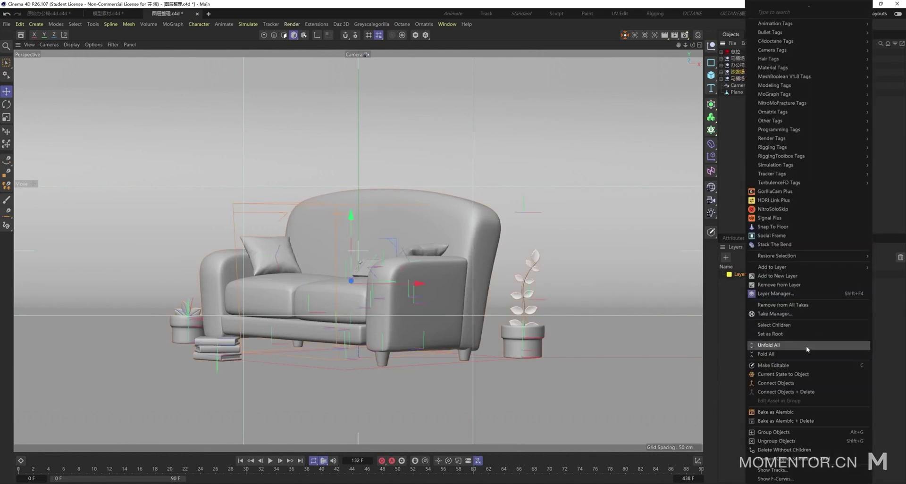
{"action": "left_click", "coordinate": [802, 276]}
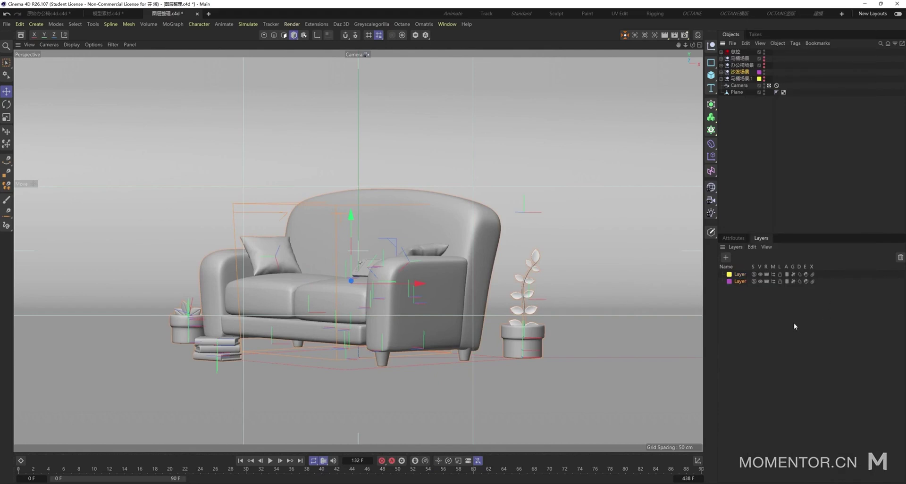
- Change the colour of the new 沙发场景 layer to bright green
{"action": "double_click", "coordinate": [729, 281]}
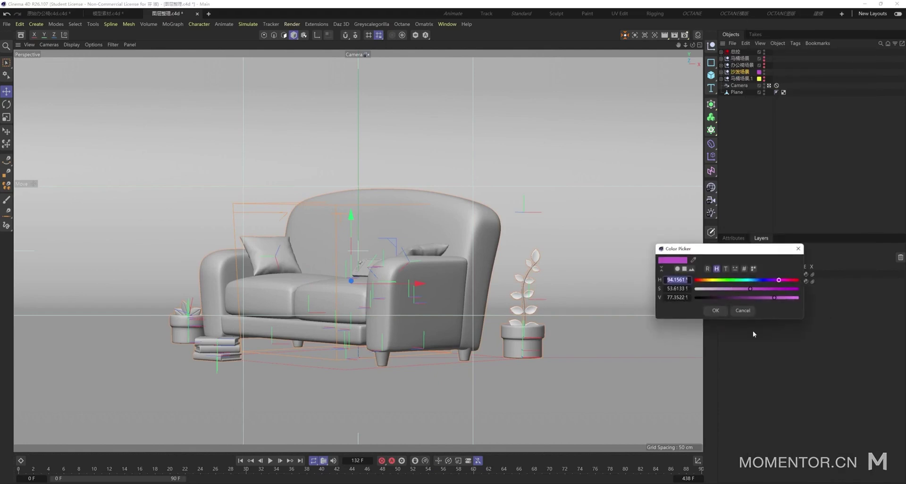
{"action": "left_click", "coordinate": [754, 280]}
{"action": "left_click_drag", "start_coordinate": [776, 298], "coordinate": [798, 298]}
{"action": "left_click_drag", "start_coordinate": [752, 280], "coordinate": [726, 281]}
{"action": "left_click", "coordinate": [715, 310]}
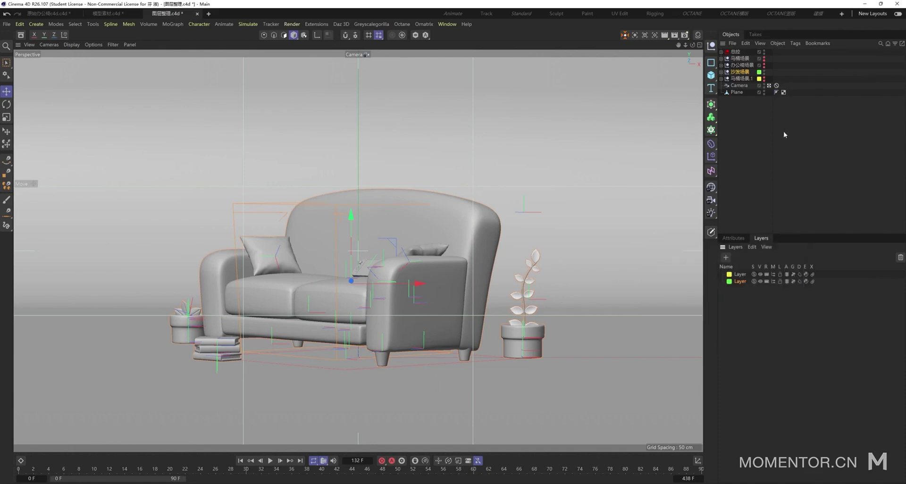
- Show the 办公椅场景 group instead of 沙发场景 and add it with its children to a new layer
{"action": "left_click", "coordinate": [763, 66], "text": "alt"}
{"action": "double_click", "coordinate": [764, 73], "text": "alt"}
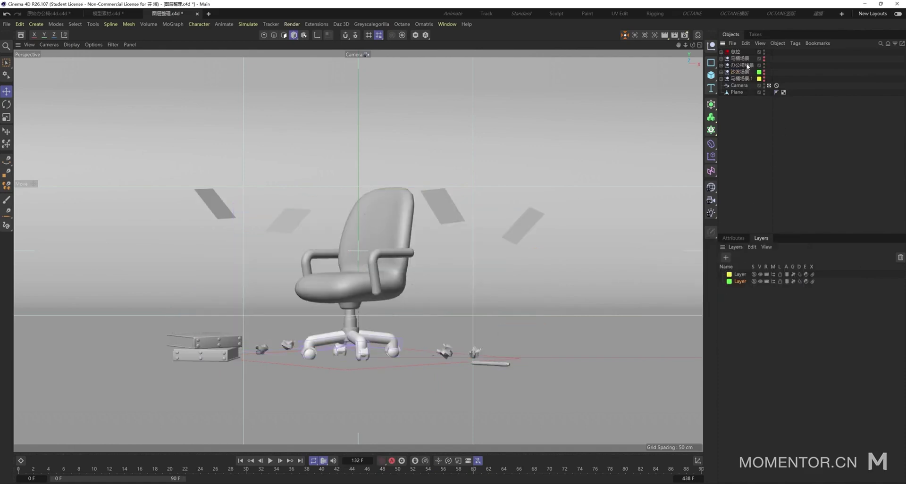
{"action": "left_click", "coordinate": [747, 66]}
{"action": "right_click", "coordinate": [747, 65]}
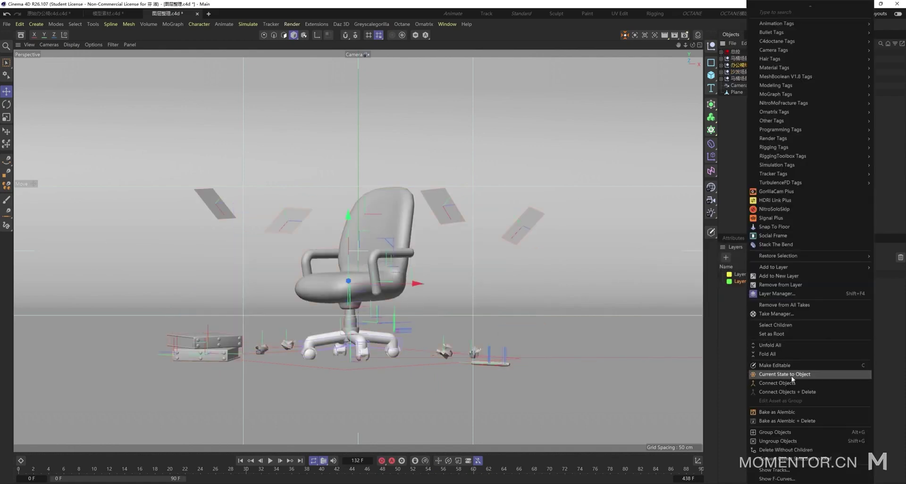
{"action": "left_click", "coordinate": [802, 276]}
- Change the colour of the new 办公椅场景 layer to light blue, with 68% saturation and 100% brightness
{"action": "left_click", "coordinate": [729, 288]}
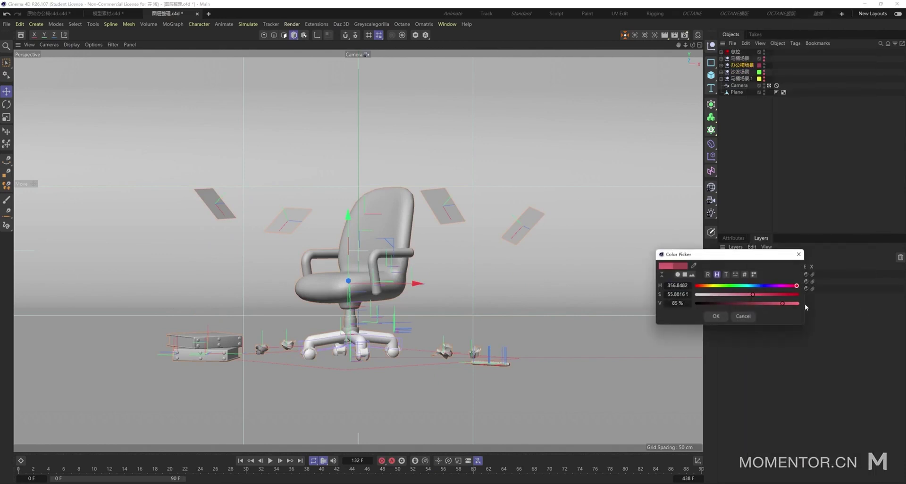
{"action": "left_click_drag", "start_coordinate": [758, 262], "coordinate": [642, 266]}
{"action": "left_click", "coordinate": [648, 299]}
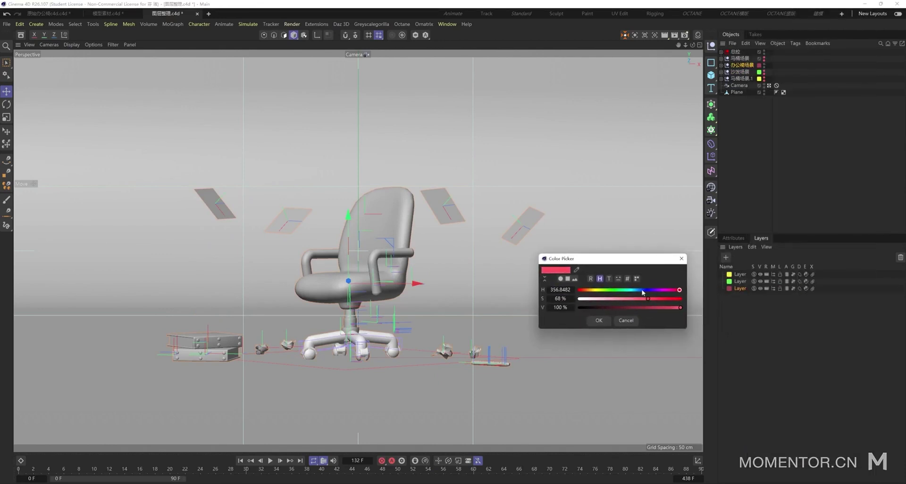
{"action": "left_click", "coordinate": [634, 290]}
{"action": "left_click", "coordinate": [597, 322]}
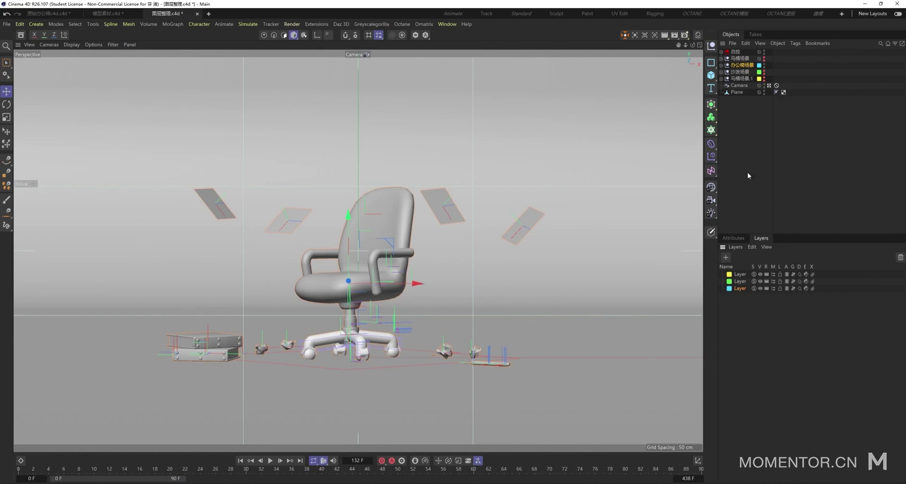
- Show 马桶场景 instead of 办公椅场景, add it to a new purple layer, and save the project
{"action": "double_click", "coordinate": [764, 65], "text": "alt"}
{"action": "left_click", "coordinate": [763, 59], "text": "alt"}
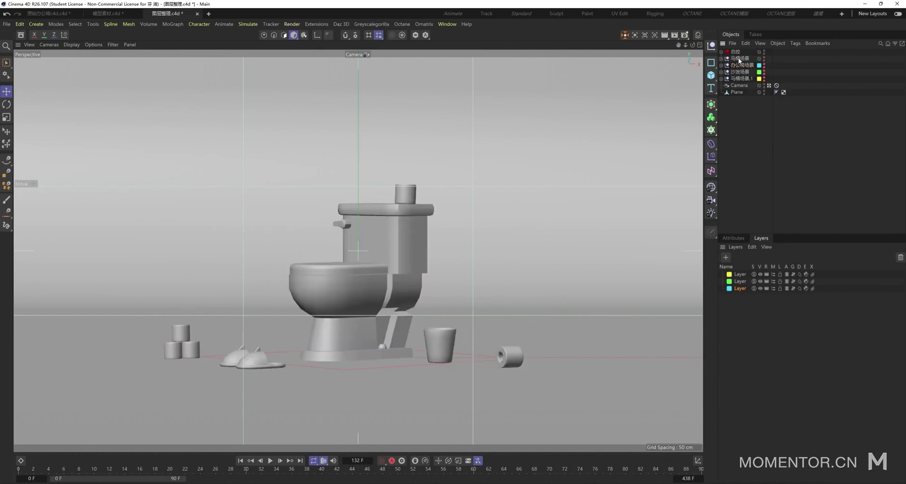
{"action": "right_click", "coordinate": [738, 60]}
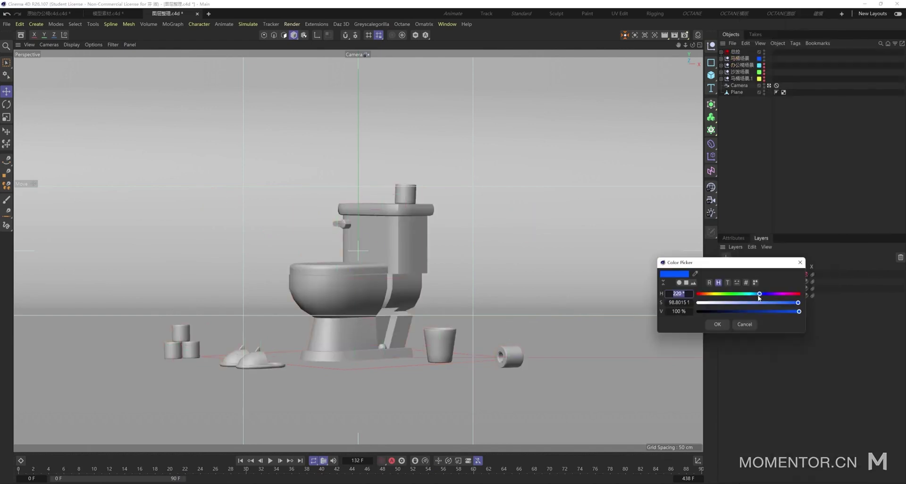
{"action": "mouse_move", "coordinate": [760, 294]}
{"action": "left_mouse_down"}
{"action": "mouse_move", "coordinate": [776, 296]}
{"action": "mouse_move", "coordinate": [754, 303]}
{"action": "left_mouse_up"}
{"action": "left_click", "coordinate": [717, 324]}
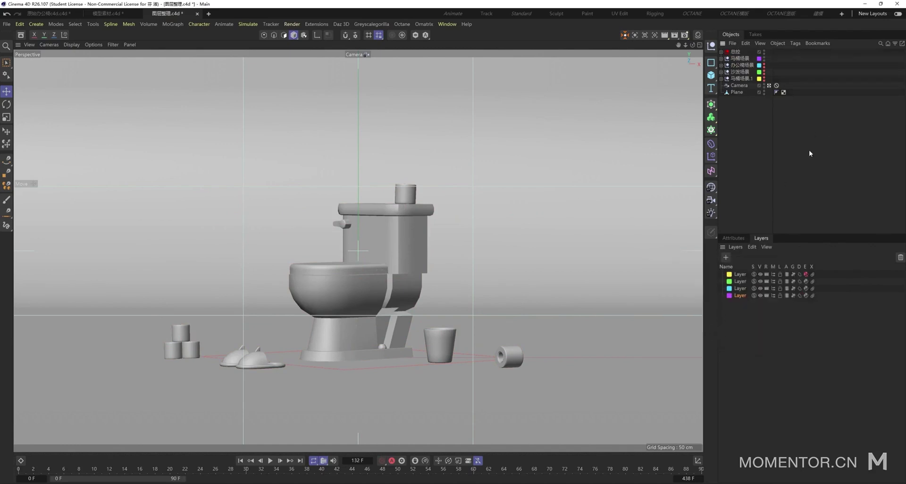
{"action": "key", "text": "ctrl+s"}
- Set the project's frame rate to 25 FPS in the project settings
{"action": "left_click", "coordinate": [732, 238]}
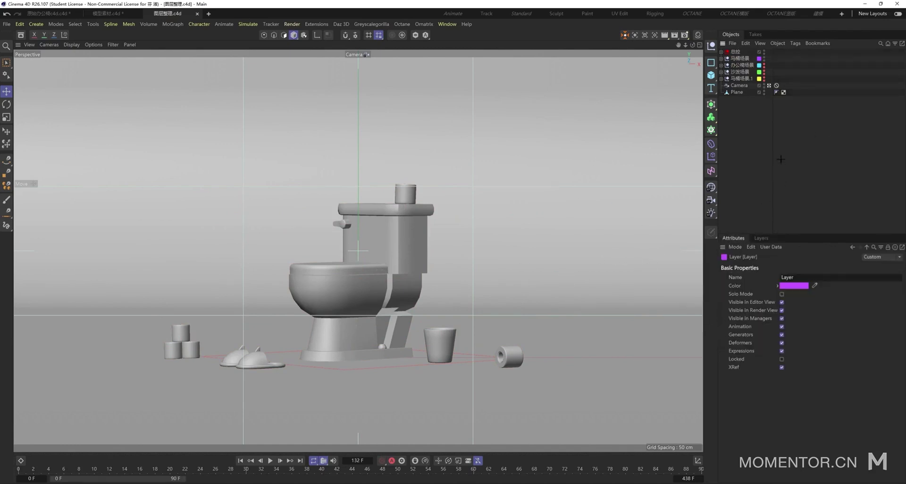
{"action": "key", "text": "ctrl+d"}
{"action": "double_click", "coordinate": [773, 325]}
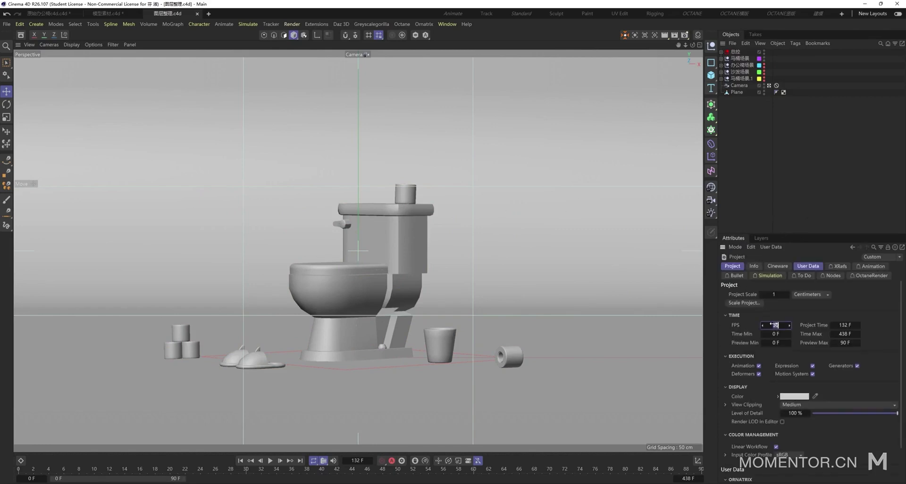
{"action": "type", "text": "25"}
{"action": "key", "text": "Return"}
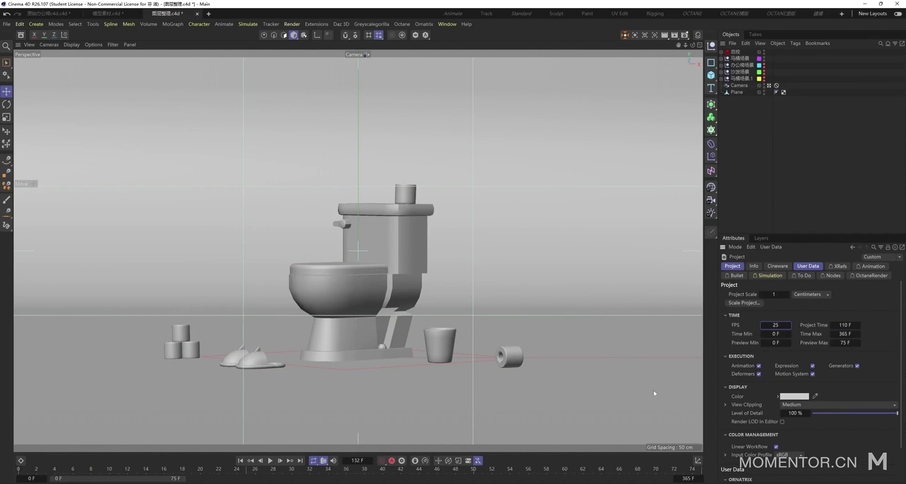
- Set the timeline's end to frame 200 and extend the preview range to the full 200 frames
{"action": "double_click", "coordinate": [688, 478]}
{"action": "type", "text": "200"}
{"action": "key", "text": "Return"}
{"action": "left_click_drag", "start_coordinate": [289, 478], "coordinate": [786, 474]}
- Set the output frame rate in the render settings to 25
{"action": "left_click", "coordinate": [684, 35]}
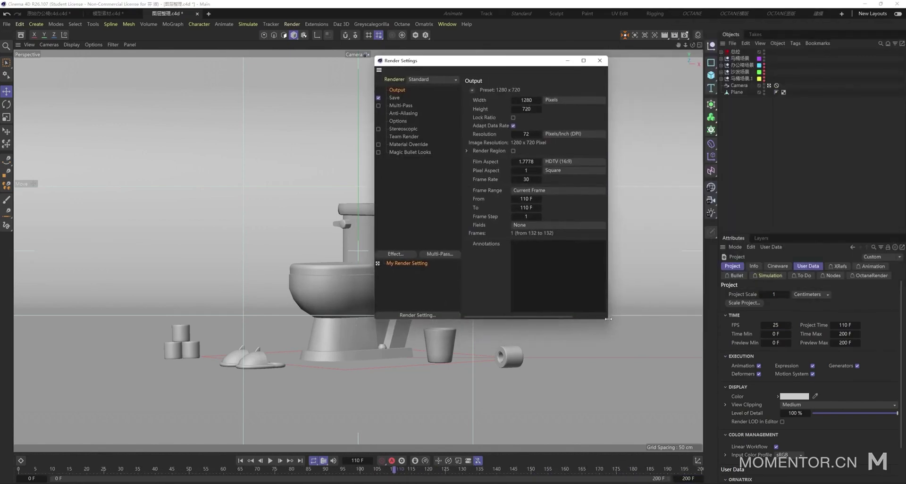
{"action": "left_click_drag", "start_coordinate": [608, 321], "coordinate": [718, 311]}
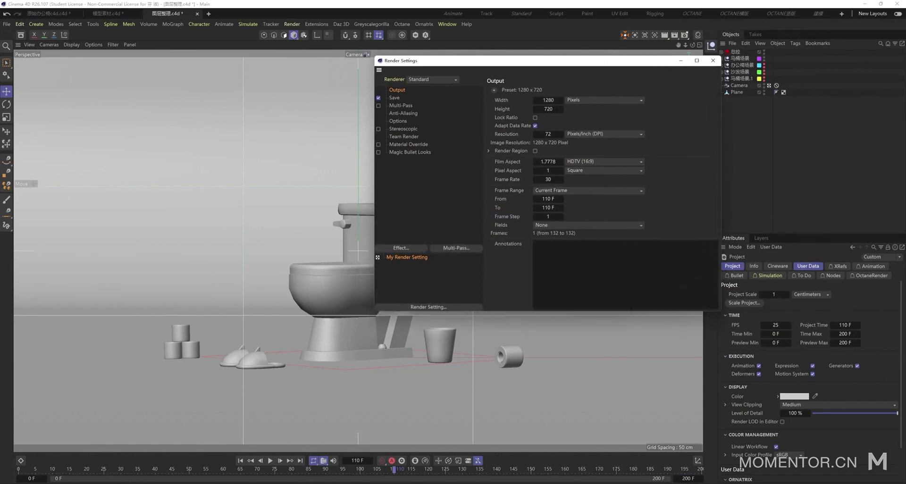
{"action": "left_click", "coordinate": [548, 180]}
{"action": "type", "text": "25"}
{"action": "key", "text": "Return"}
{"action": "left_click", "coordinate": [713, 61]}
- Enable Layer Colors for the Dope Sheet in the Timeline/Spline Gadget preferences
{"action": "left_click", "coordinate": [20, 23]}
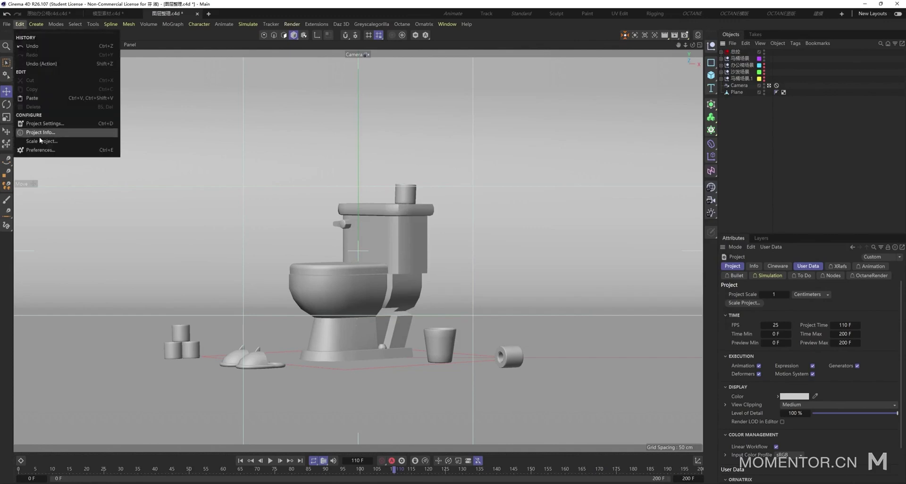
{"action": "left_click", "coordinate": [40, 151]}
{"action": "left_click_drag", "start_coordinate": [206, 142], "coordinate": [349, 55]}
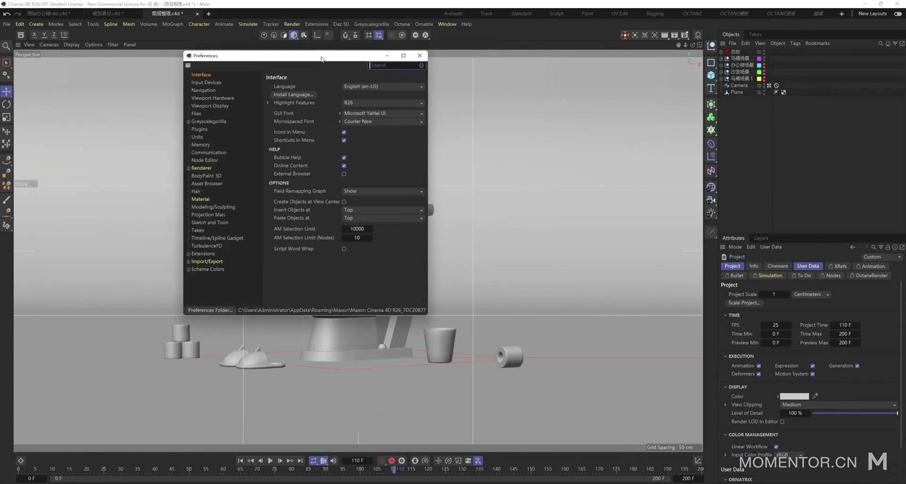
{"action": "left_click_drag", "start_coordinate": [426, 317], "coordinate": [502, 354]}
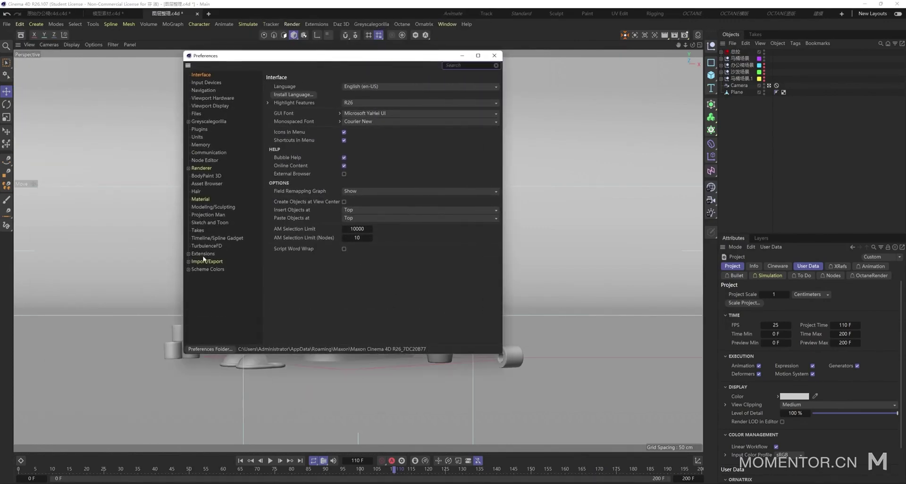
{"action": "left_click", "coordinate": [222, 240]}
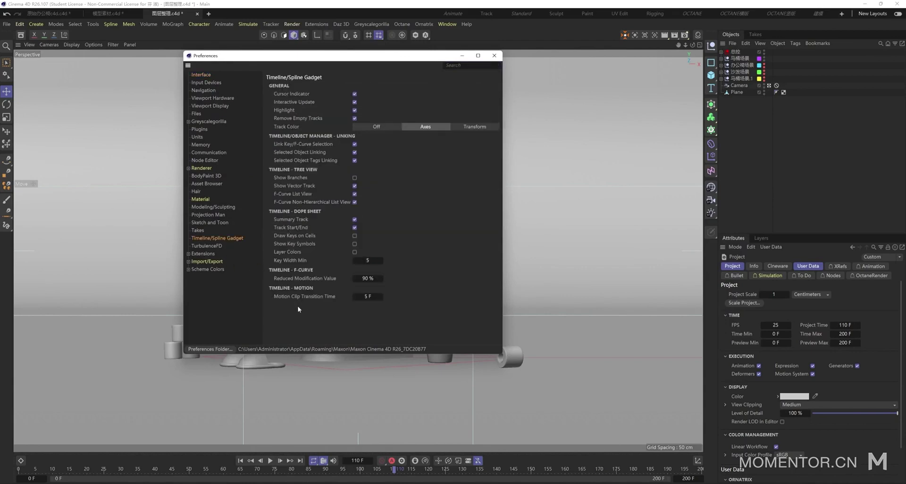
{"action": "left_click", "coordinate": [286, 253]}
{"action": "left_click", "coordinate": [494, 56]}
- Open the Dope Sheet, select the 纸.2 tracks and set the current frame to 0
{"action": "key", "text": "shift+F3"}
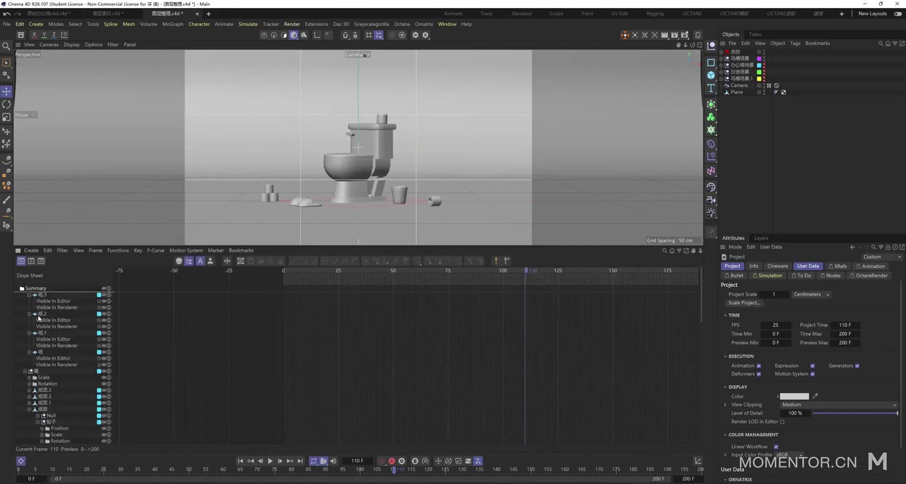
{"action": "left_click", "coordinate": [97, 313]}
{"action": "left_click", "coordinate": [263, 273]}
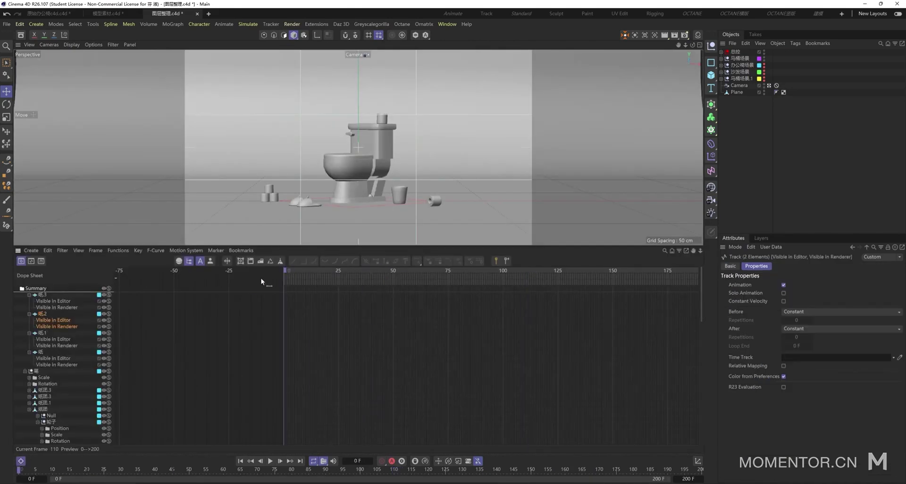
{"action": "scroll", "coordinate": [78, 361], "scroll_direction": "down", "scroll_amount": 5}
{"action": "scroll", "coordinate": [41, 356], "scroll_direction": "up", "scroll_amount": 10}
- Expand 办公椅场景, 零碎物体 and 纸 in the object hierarchy and select the 纸 group
{"action": "left_click", "coordinate": [720, 65]}
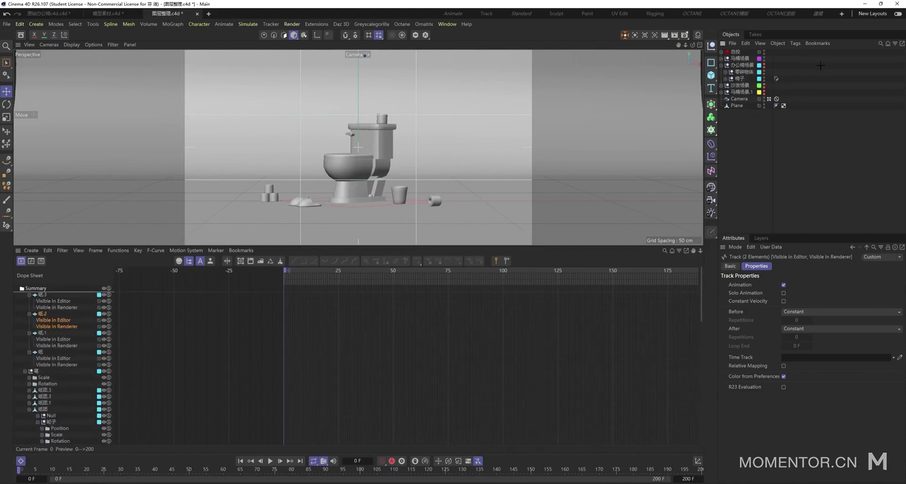
{"action": "left_click", "coordinate": [725, 72]}
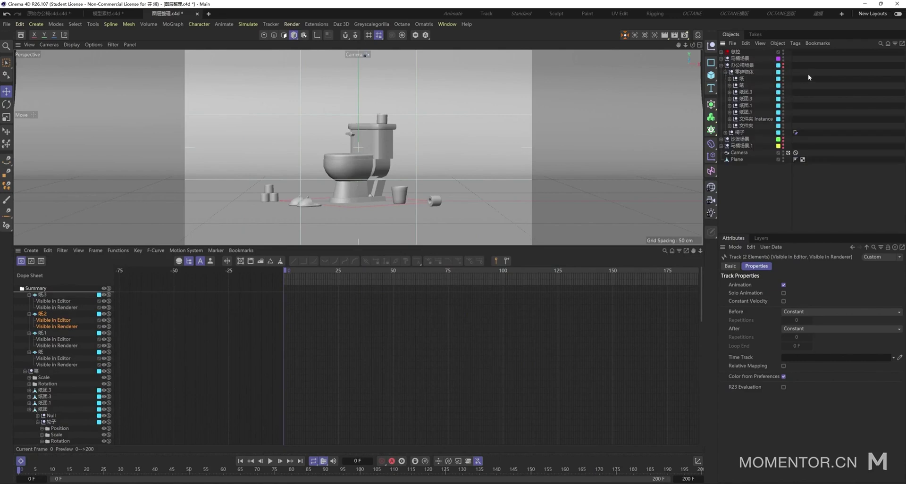
{"action": "left_click", "coordinate": [730, 79]}
{"action": "left_click", "coordinate": [744, 78]}
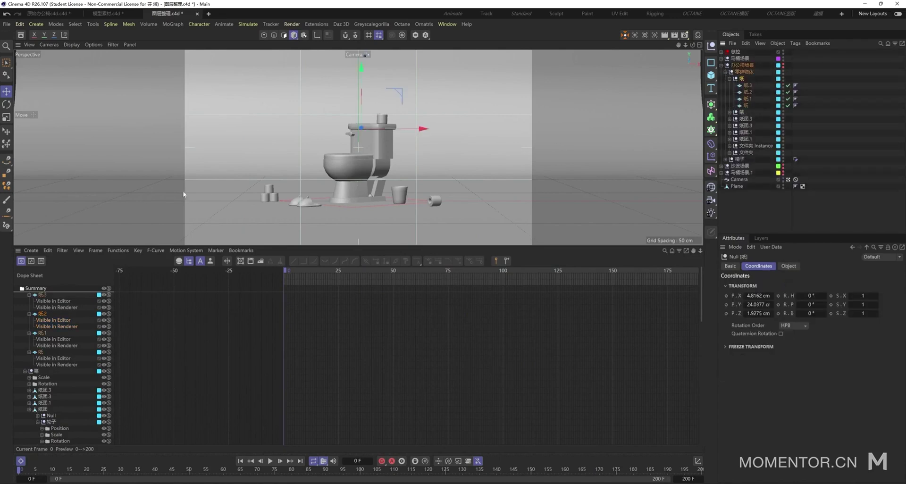
- Select the toilet's 底座 object, expand the 马桶 hierarchy and record a keyframe on 底座 at frame 0
{"action": "left_click", "coordinate": [363, 178]}
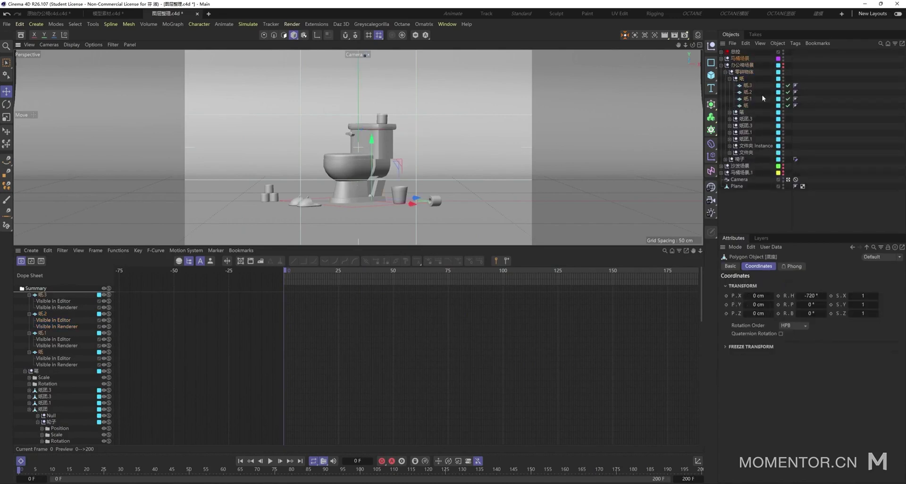
{"action": "left_click", "coordinate": [721, 58]}
{"action": "left_click", "coordinate": [727, 99]}
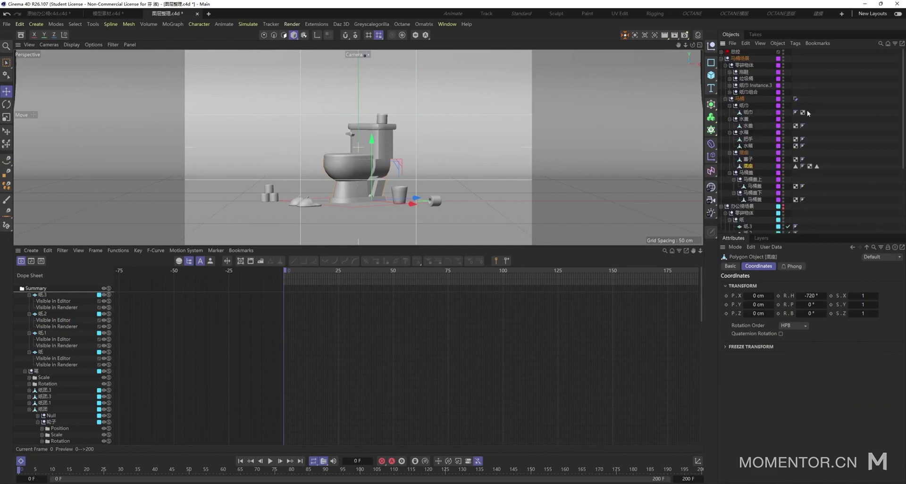
{"action": "key", "text": "F9"}
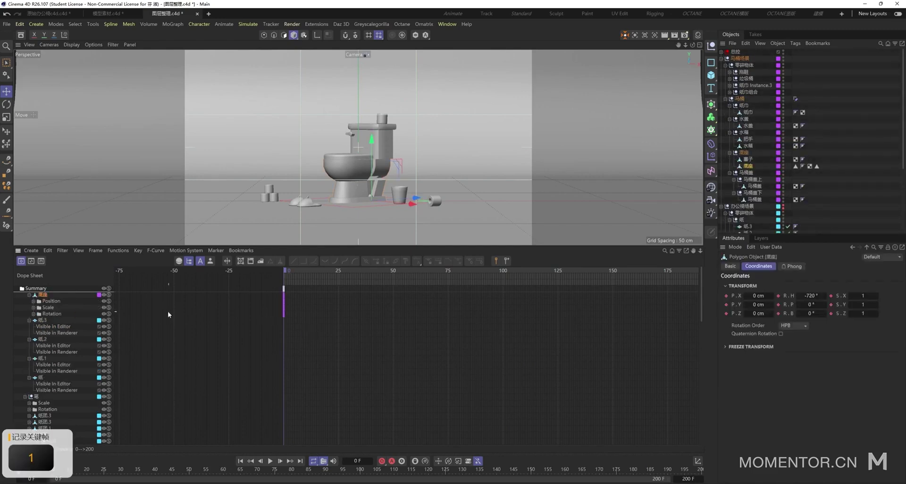
{"action": "right_click_drag", "start_coordinate": [212, 316], "coordinate": [283, 323], "text": "alt"}
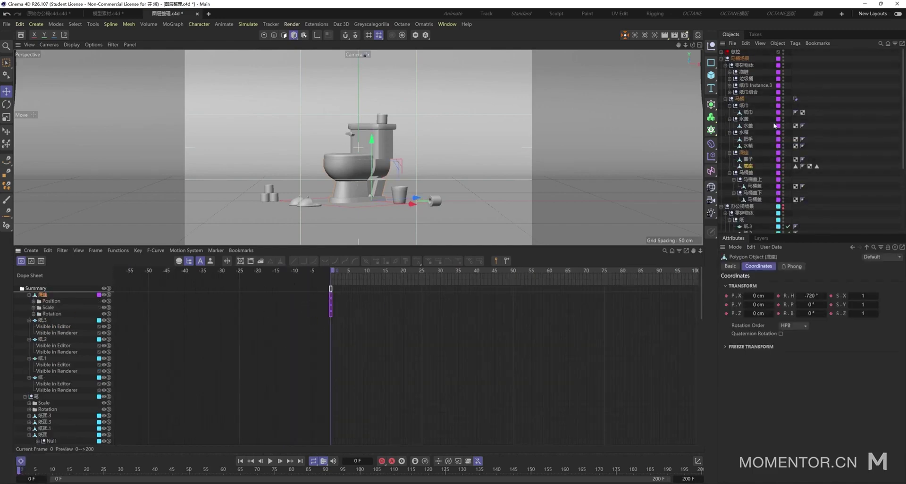
- Record a keyframe on the 纸团.3 group of the office chair scene at frame 0
{"action": "scroll", "coordinate": [773, 136], "scroll_direction": "down", "scroll_amount": 4}
{"action": "left_click", "coordinate": [746, 162]}
{"action": "key", "text": "F9"}
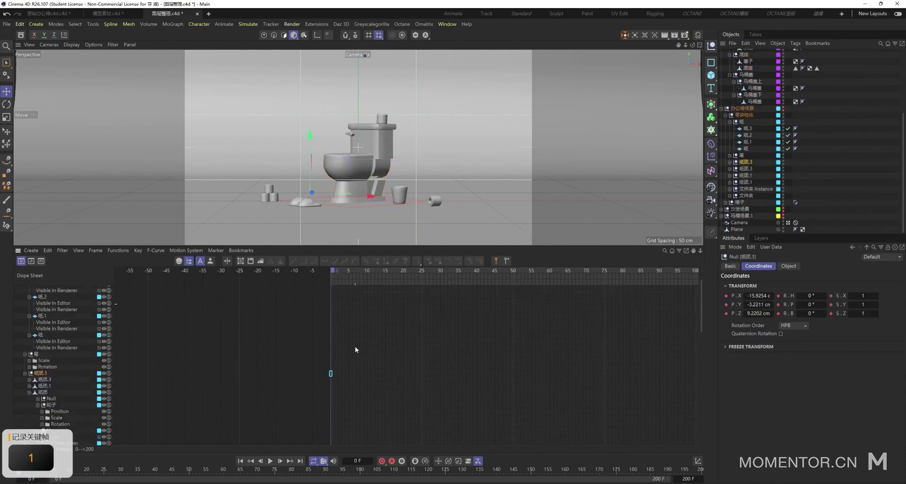
- Select the 底座 and 纸团.3 keyframes at frame 0 in the Dope Sheet and compare their layer colours
{"action": "scroll", "coordinate": [355, 347], "scroll_direction": "down", "scroll_amount": 4}
{"action": "scroll", "coordinate": [326, 340], "scroll_direction": "up", "scroll_amount": 6}
{"action": "left_click_drag", "start_coordinate": [356, 418], "coordinate": [261, 194]}
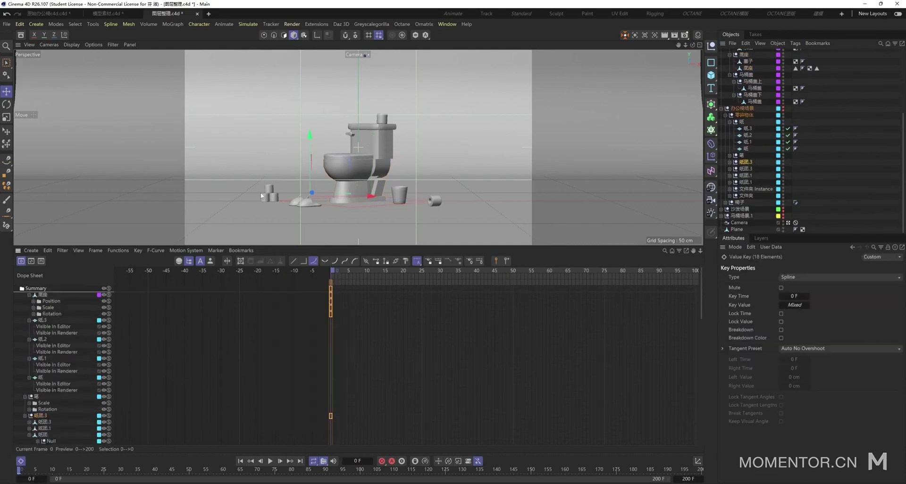
{"action": "left_click", "coordinate": [314, 340]}
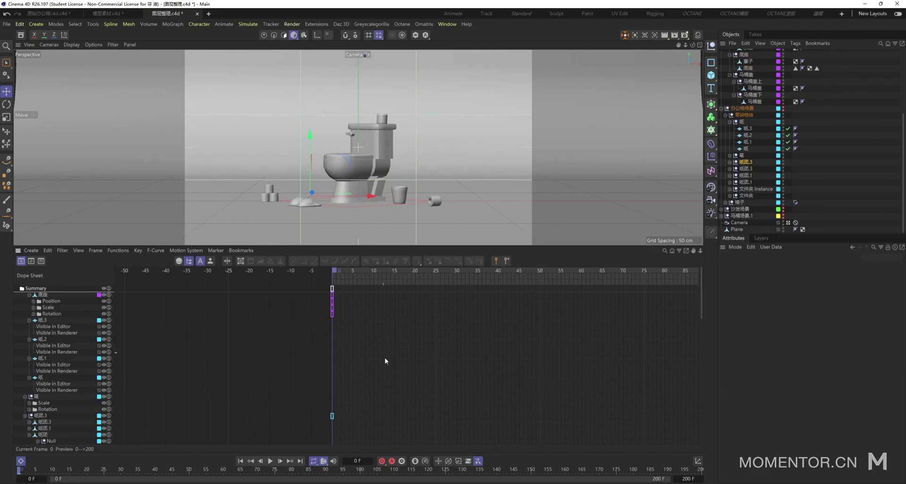
{"action": "left_click_drag", "start_coordinate": [370, 424], "coordinate": [318, 298]}
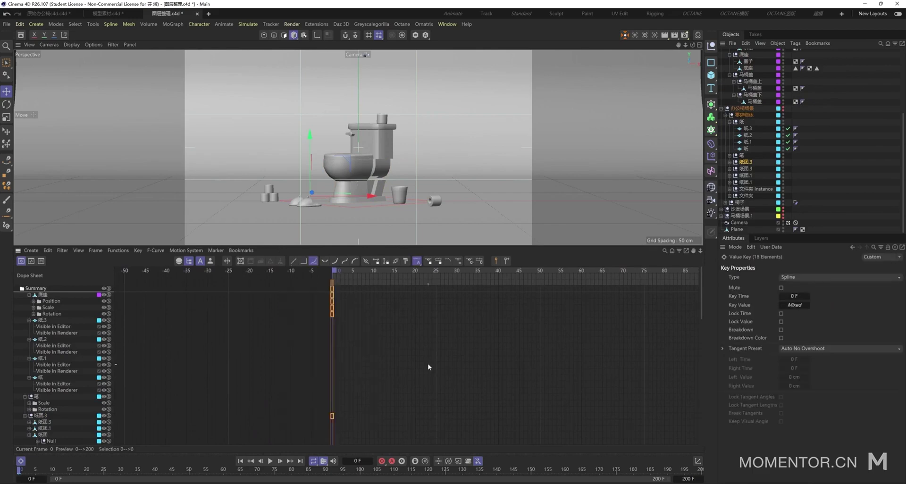
- Delete the selected keyframes at frame 0, clear the object selection and collapse the 马桶场景 hierarchy
{"action": "key", "text": "Delete"}
{"action": "left_click_drag", "start_coordinate": [842, 227], "coordinate": [737, 113]}
{"action": "scroll", "coordinate": [837, 81], "scroll_direction": "up", "scroll_amount": 4}
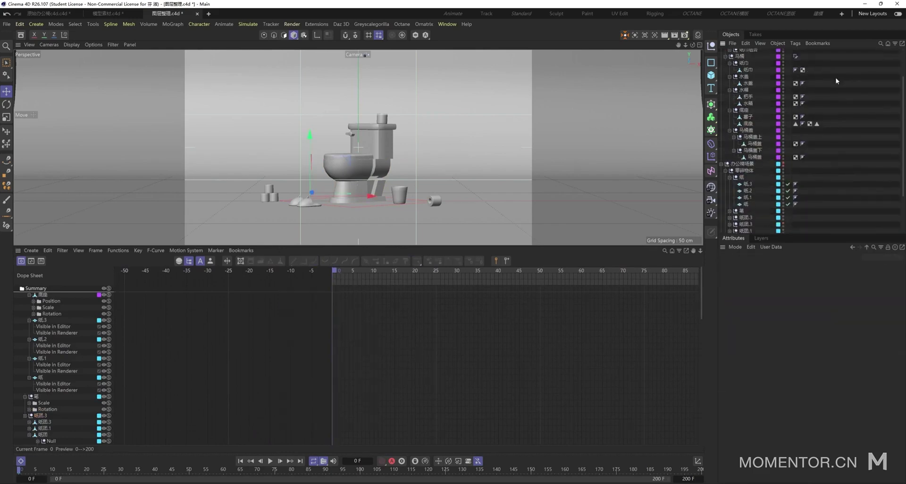
{"action": "left_click", "coordinate": [721, 58]}
- Select the 总控 object at the head of the hierarchy and add it to a new layer
{"action": "left_click_drag", "start_coordinate": [898, 214], "coordinate": [734, 54]}
{"action": "right_click", "coordinate": [733, 57]}
{"action": "left_click", "coordinate": [792, 276]}
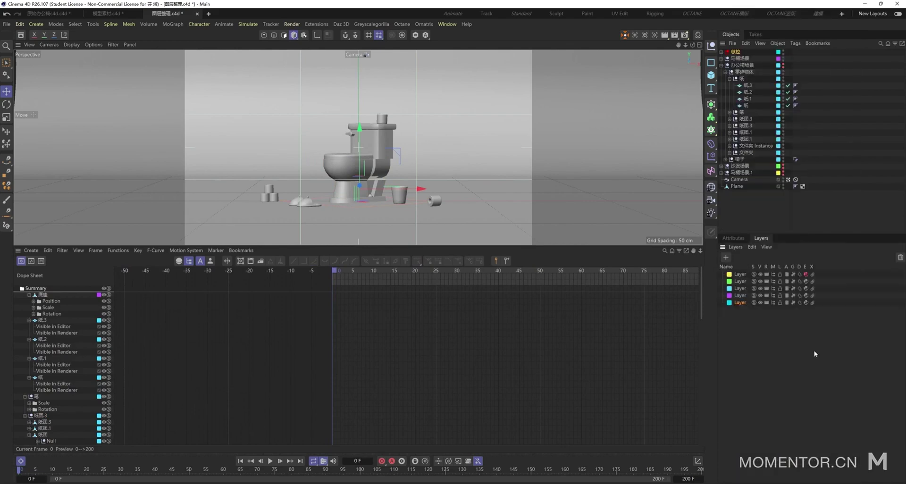
- Recolour the 总控 object's new layer to red with H 360°, S 74% and V 100%, then deselect the object
{"action": "double_click", "coordinate": [730, 303]}
{"action": "left_click", "coordinate": [799, 299]}
{"action": "left_click_drag", "start_coordinate": [791, 316], "coordinate": [801, 317]}
{"action": "left_click", "coordinate": [771, 308]}
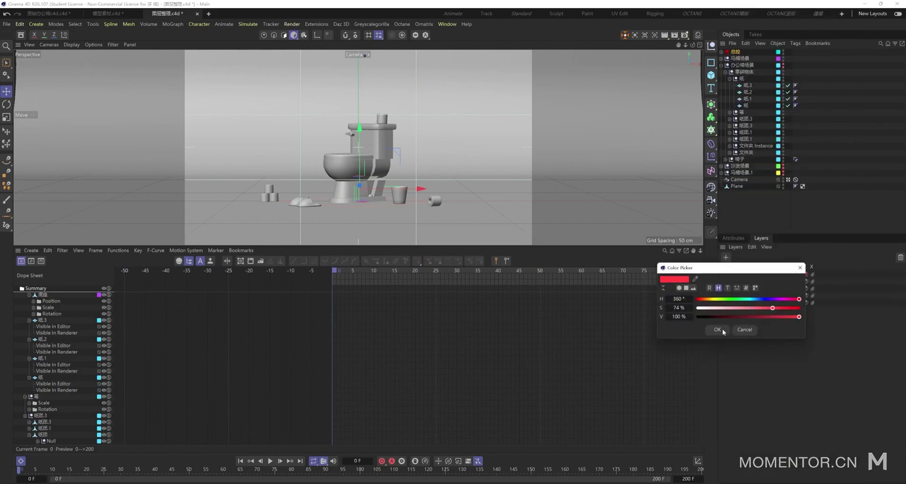
{"action": "left_click", "coordinate": [722, 330]}
{"action": "left_click", "coordinate": [852, 153]}
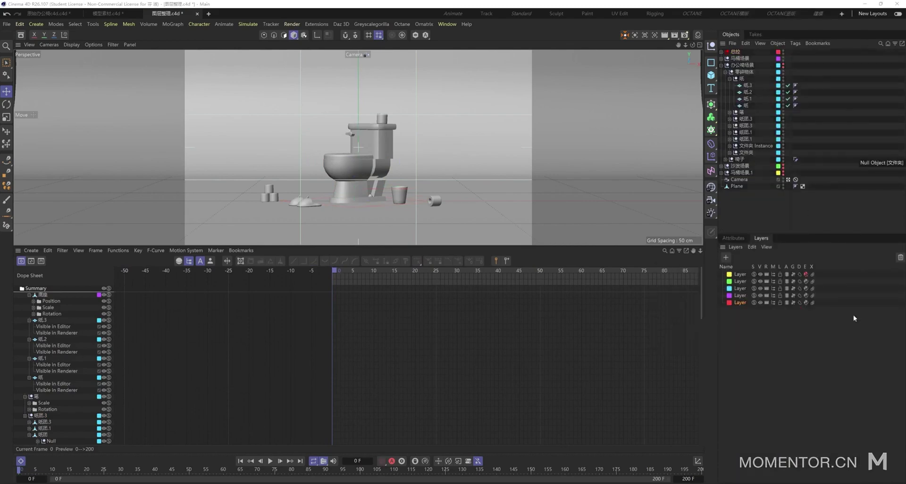
- Collapse the 办公椅场景 hierarchy and save the project
{"action": "left_click", "coordinate": [722, 66]}
{"action": "key", "text": "ctrl+s"}
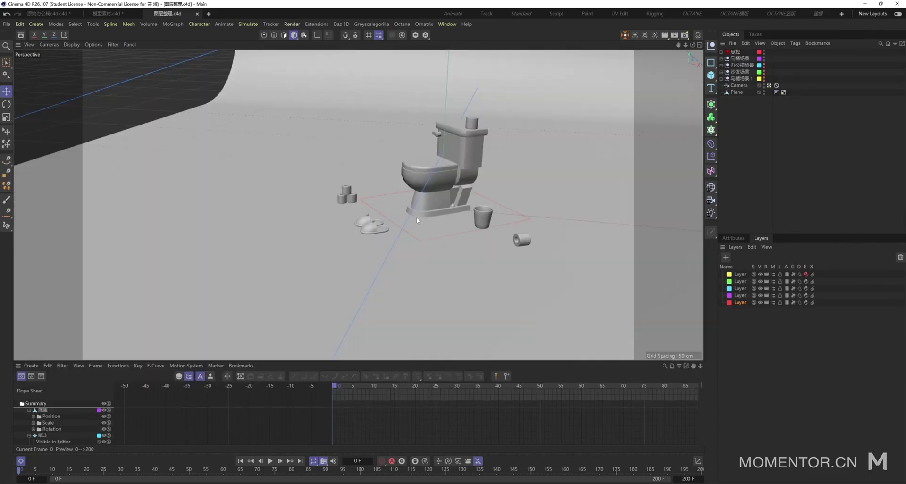
- Expand the 沙发场景 hierarchy to reach its sofa and small-object groups
{"action": "scroll", "coordinate": [467, 176], "scroll_direction": "down", "scroll_amount": 3}
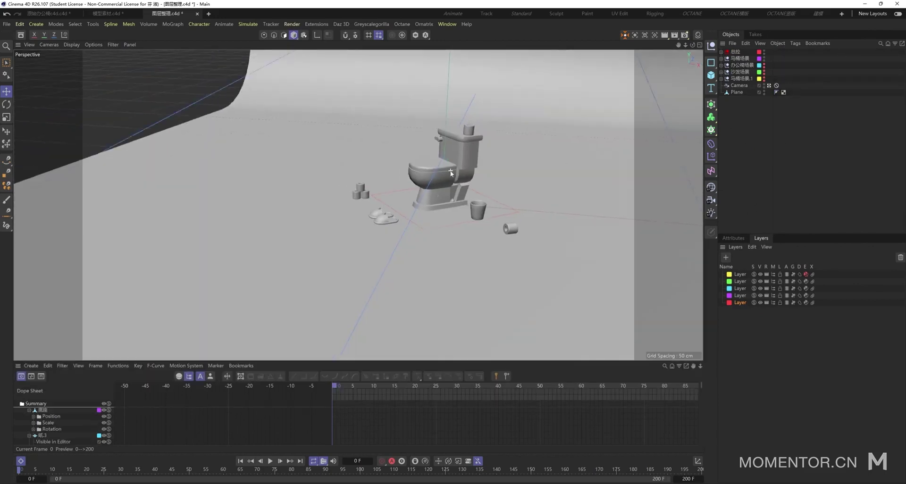
{"action": "middle_click_drag", "start_coordinate": [472, 174], "coordinate": [386, 194], "text": "alt"}
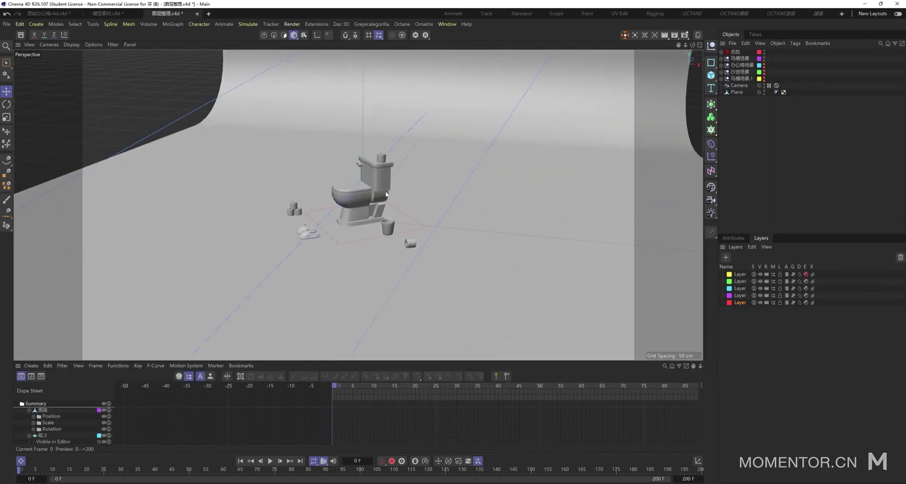
{"action": "left_click", "coordinate": [721, 72]}
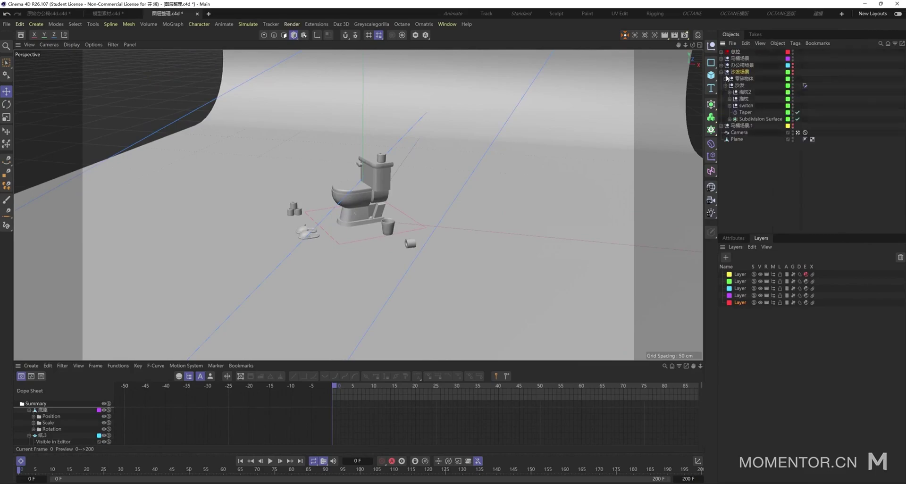